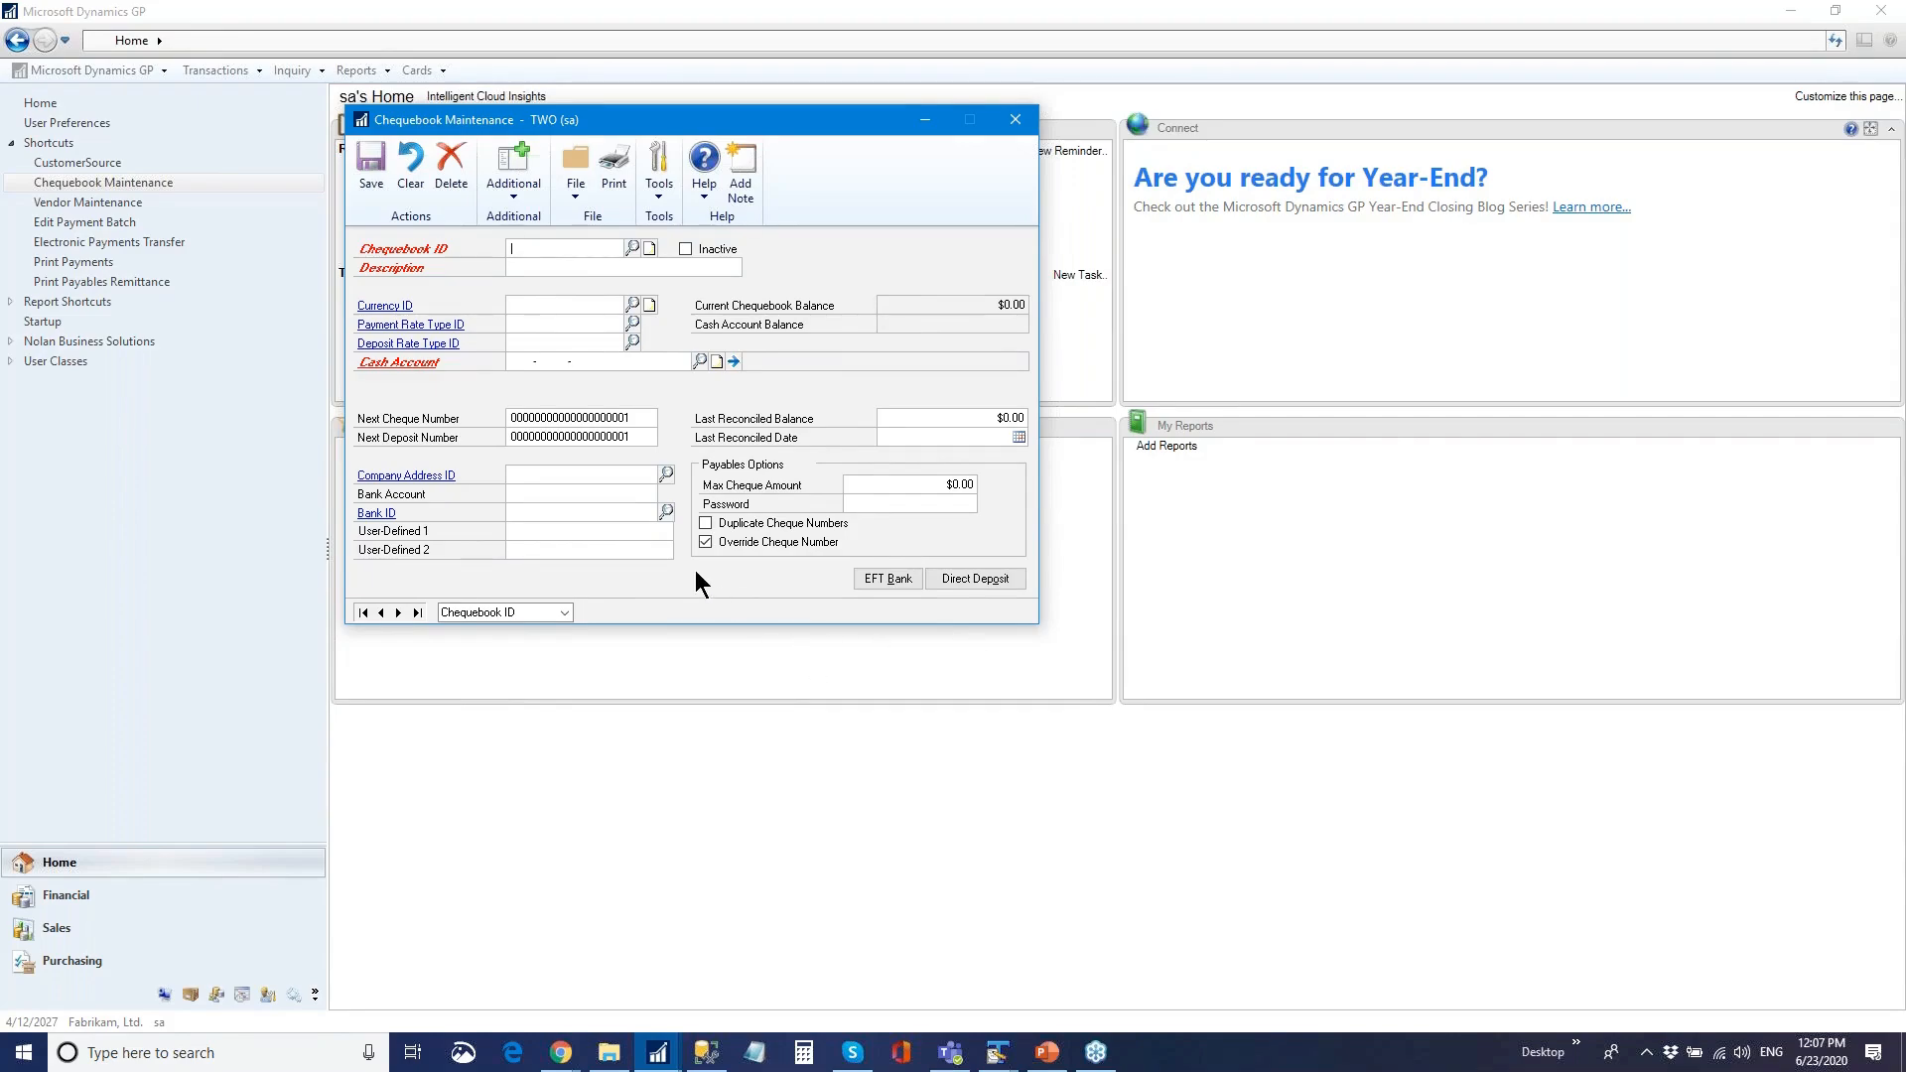
# - Load the SEPAPMT chequebook from the Chequebooks lookup and bring up its EFT bank details
pyautogui.click(631, 247)
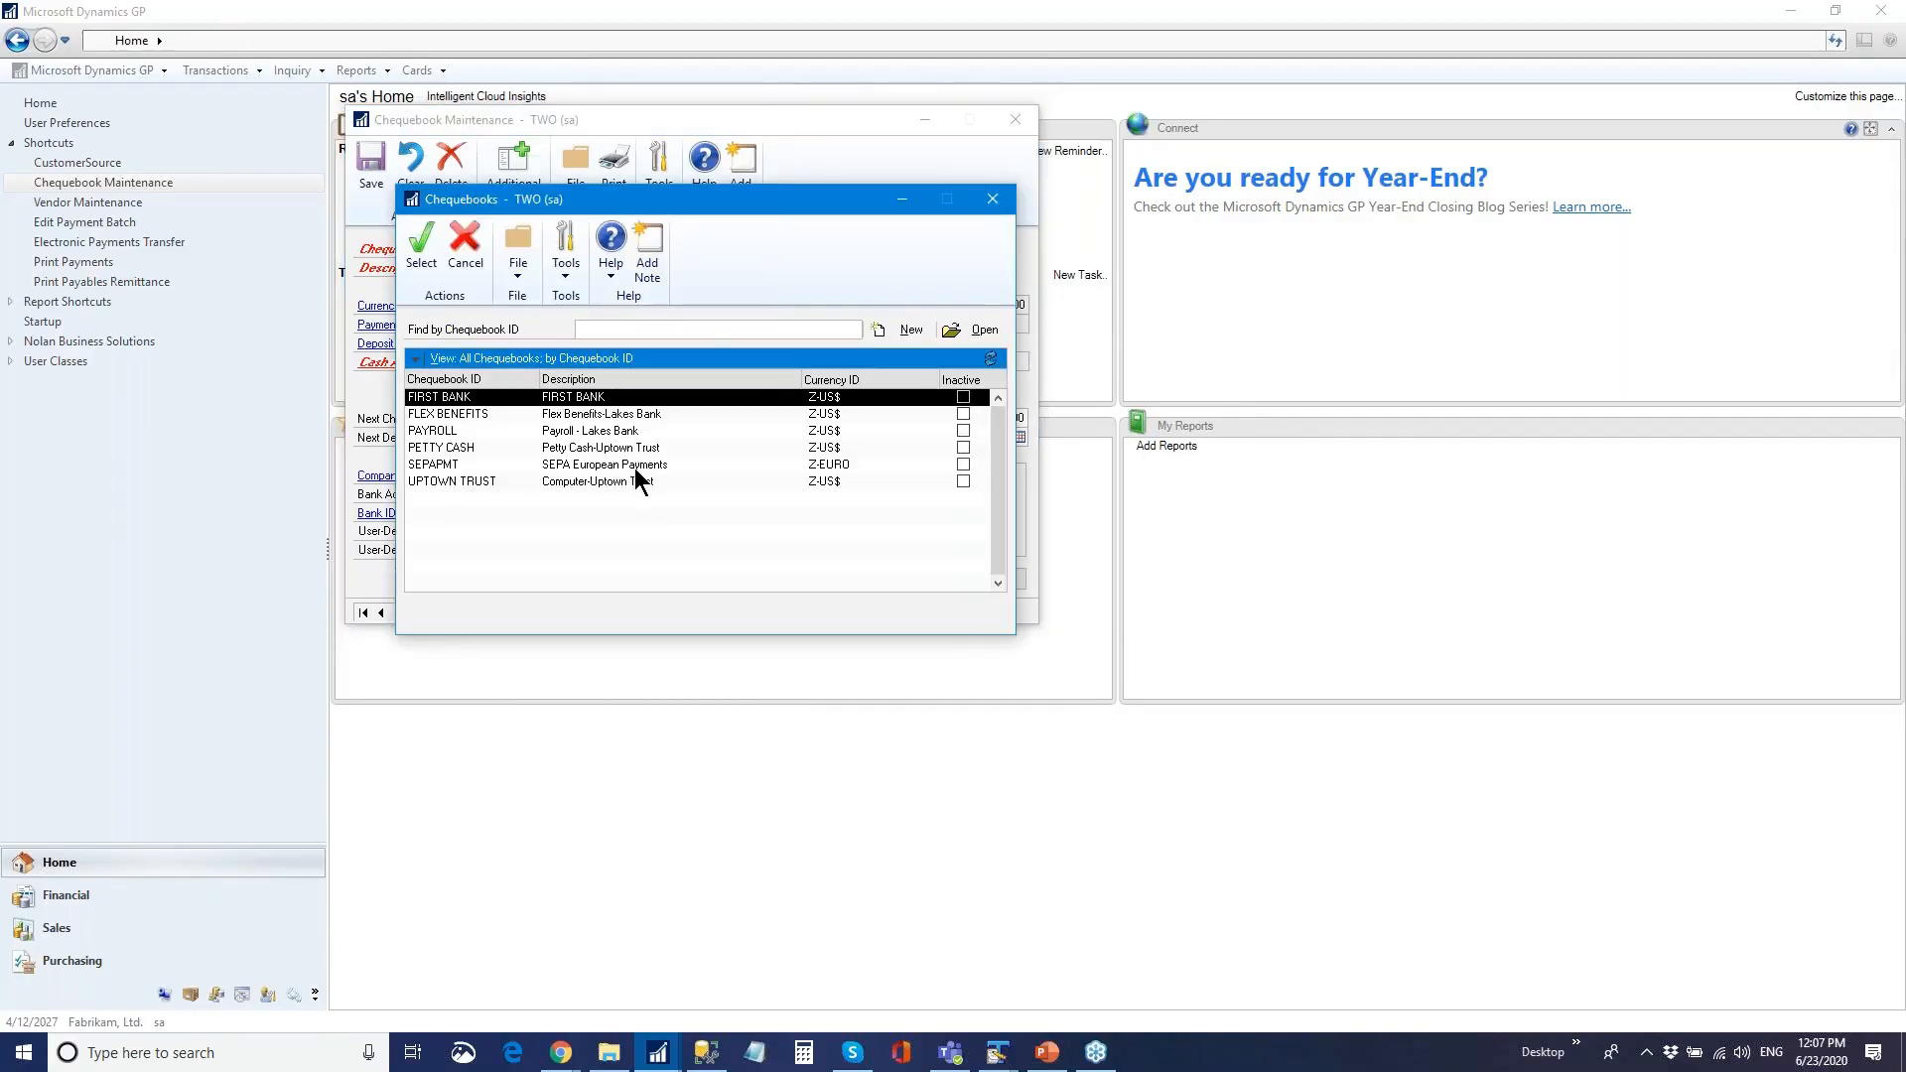
pyautogui.doubleClick(607, 465)
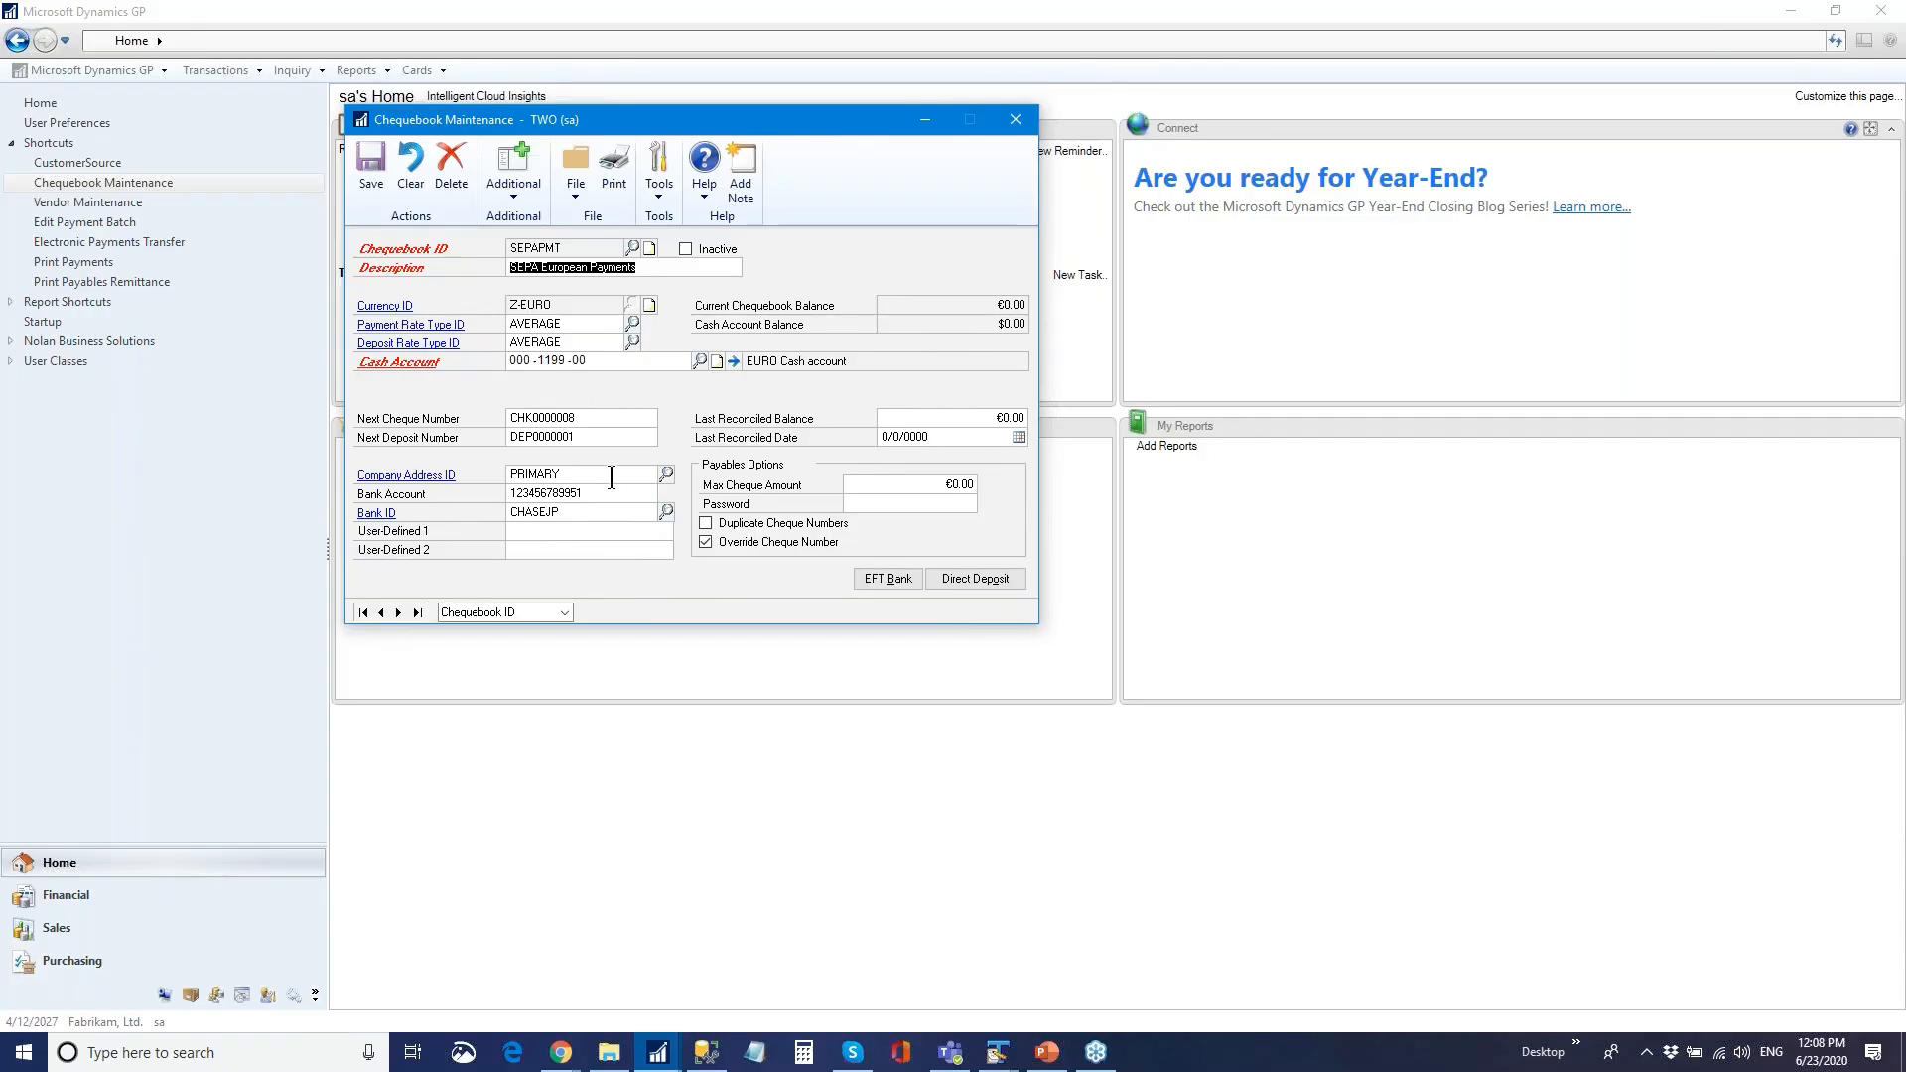
pyautogui.click(891, 583)
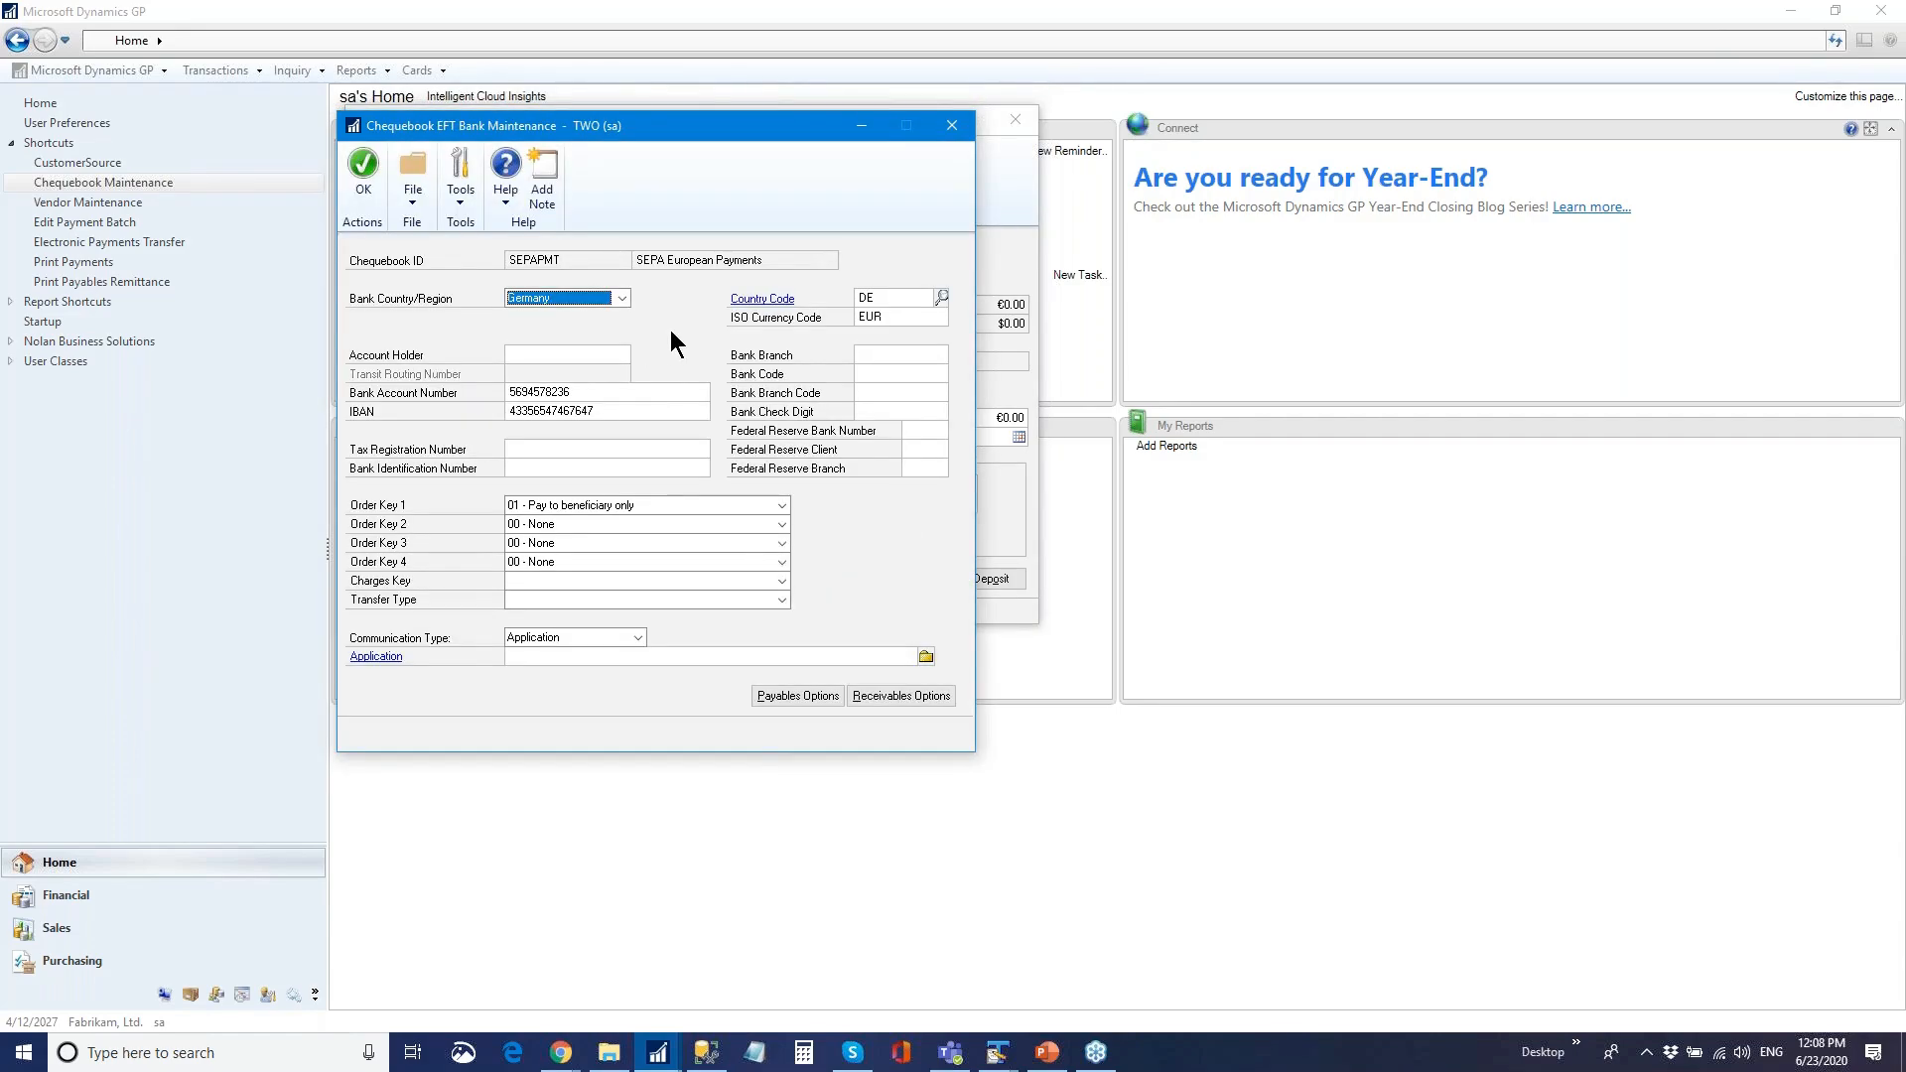
pyautogui.click(624, 298)
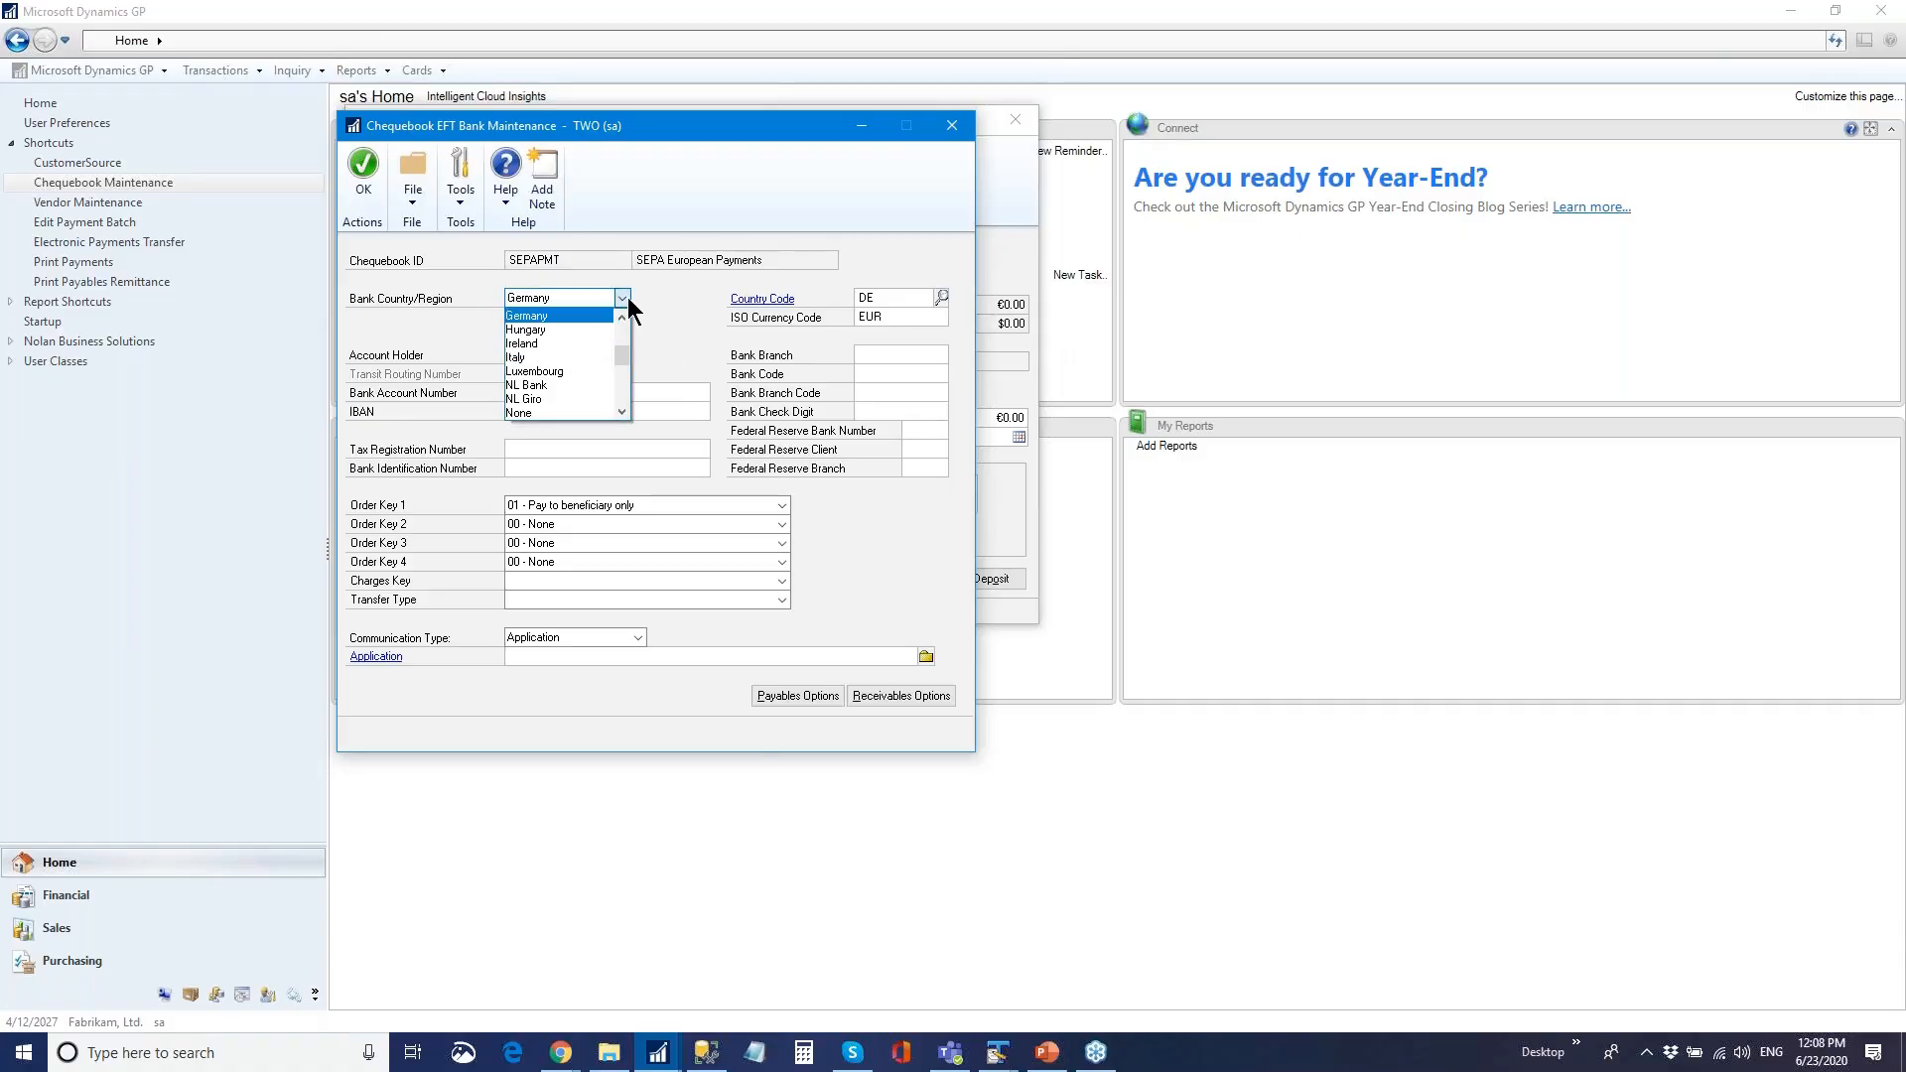
pyautogui.click(675, 319)
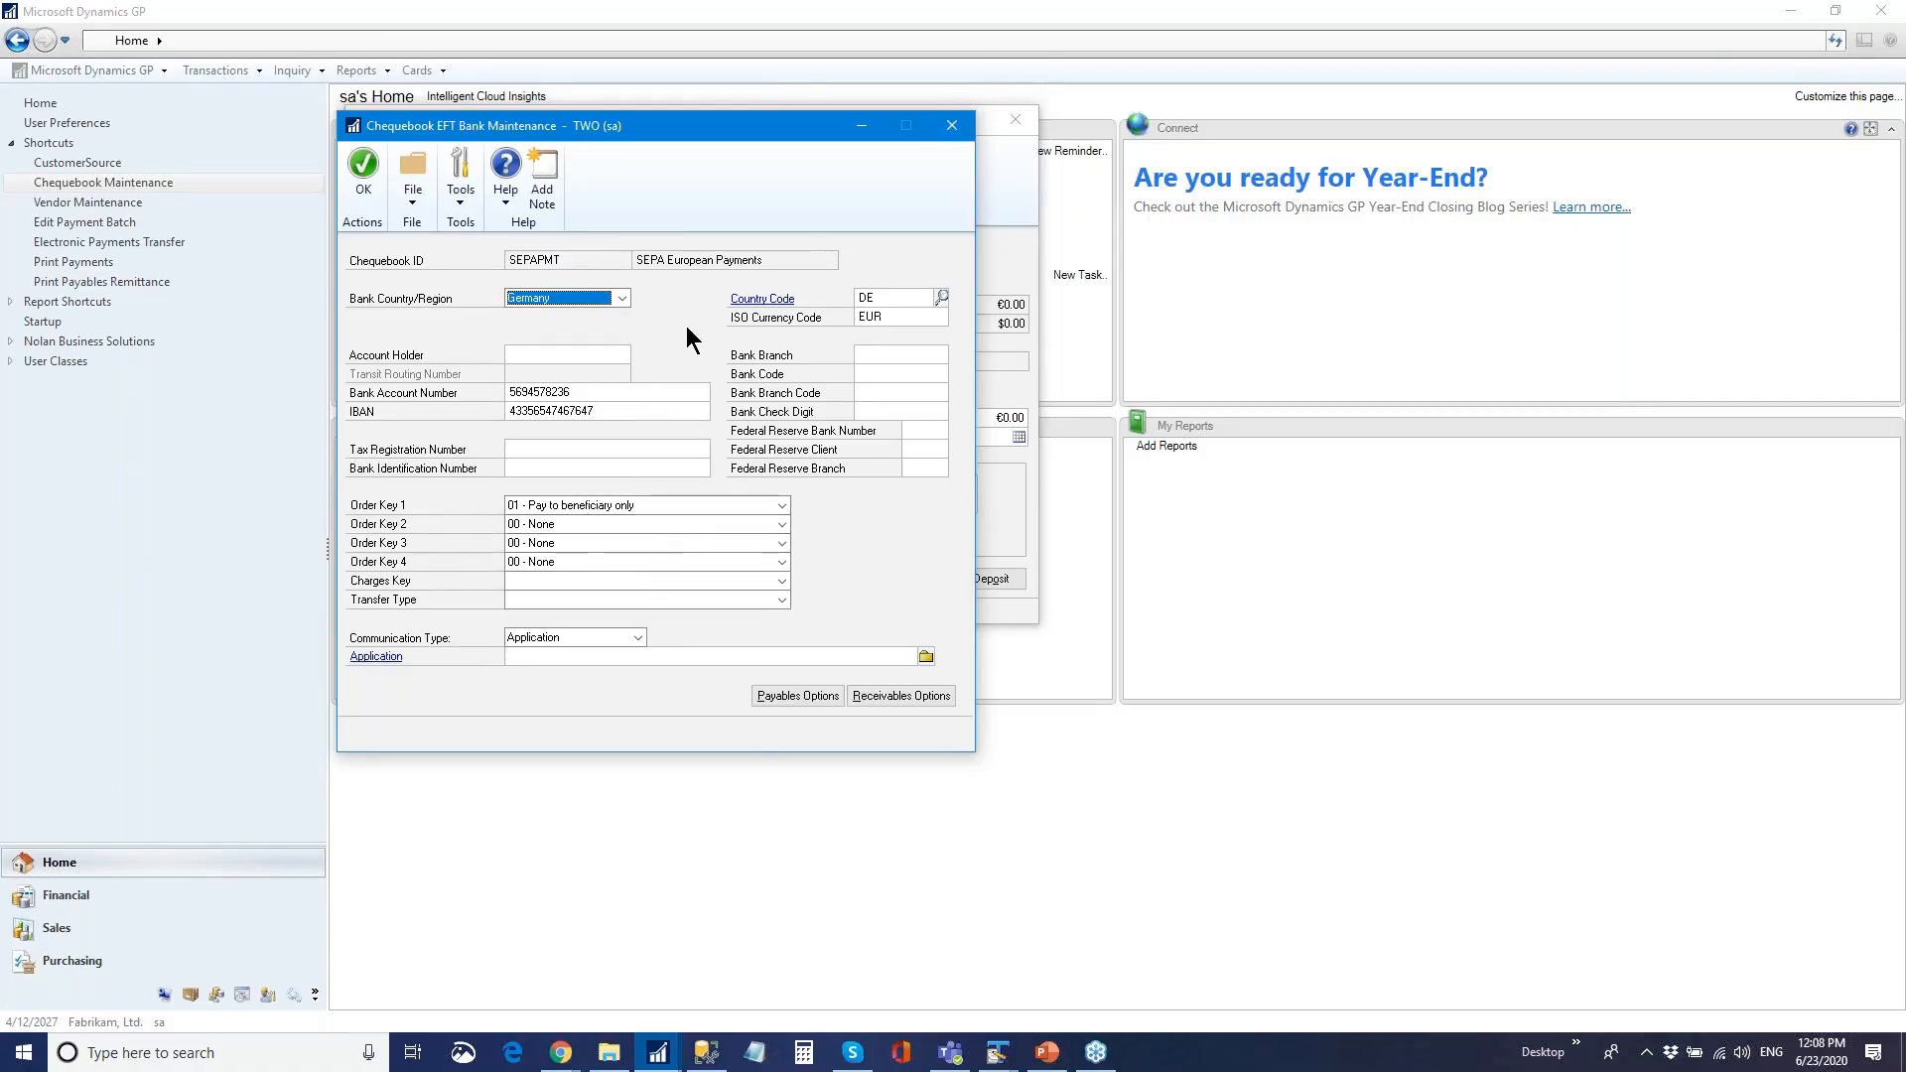
pyautogui.click(950, 127)
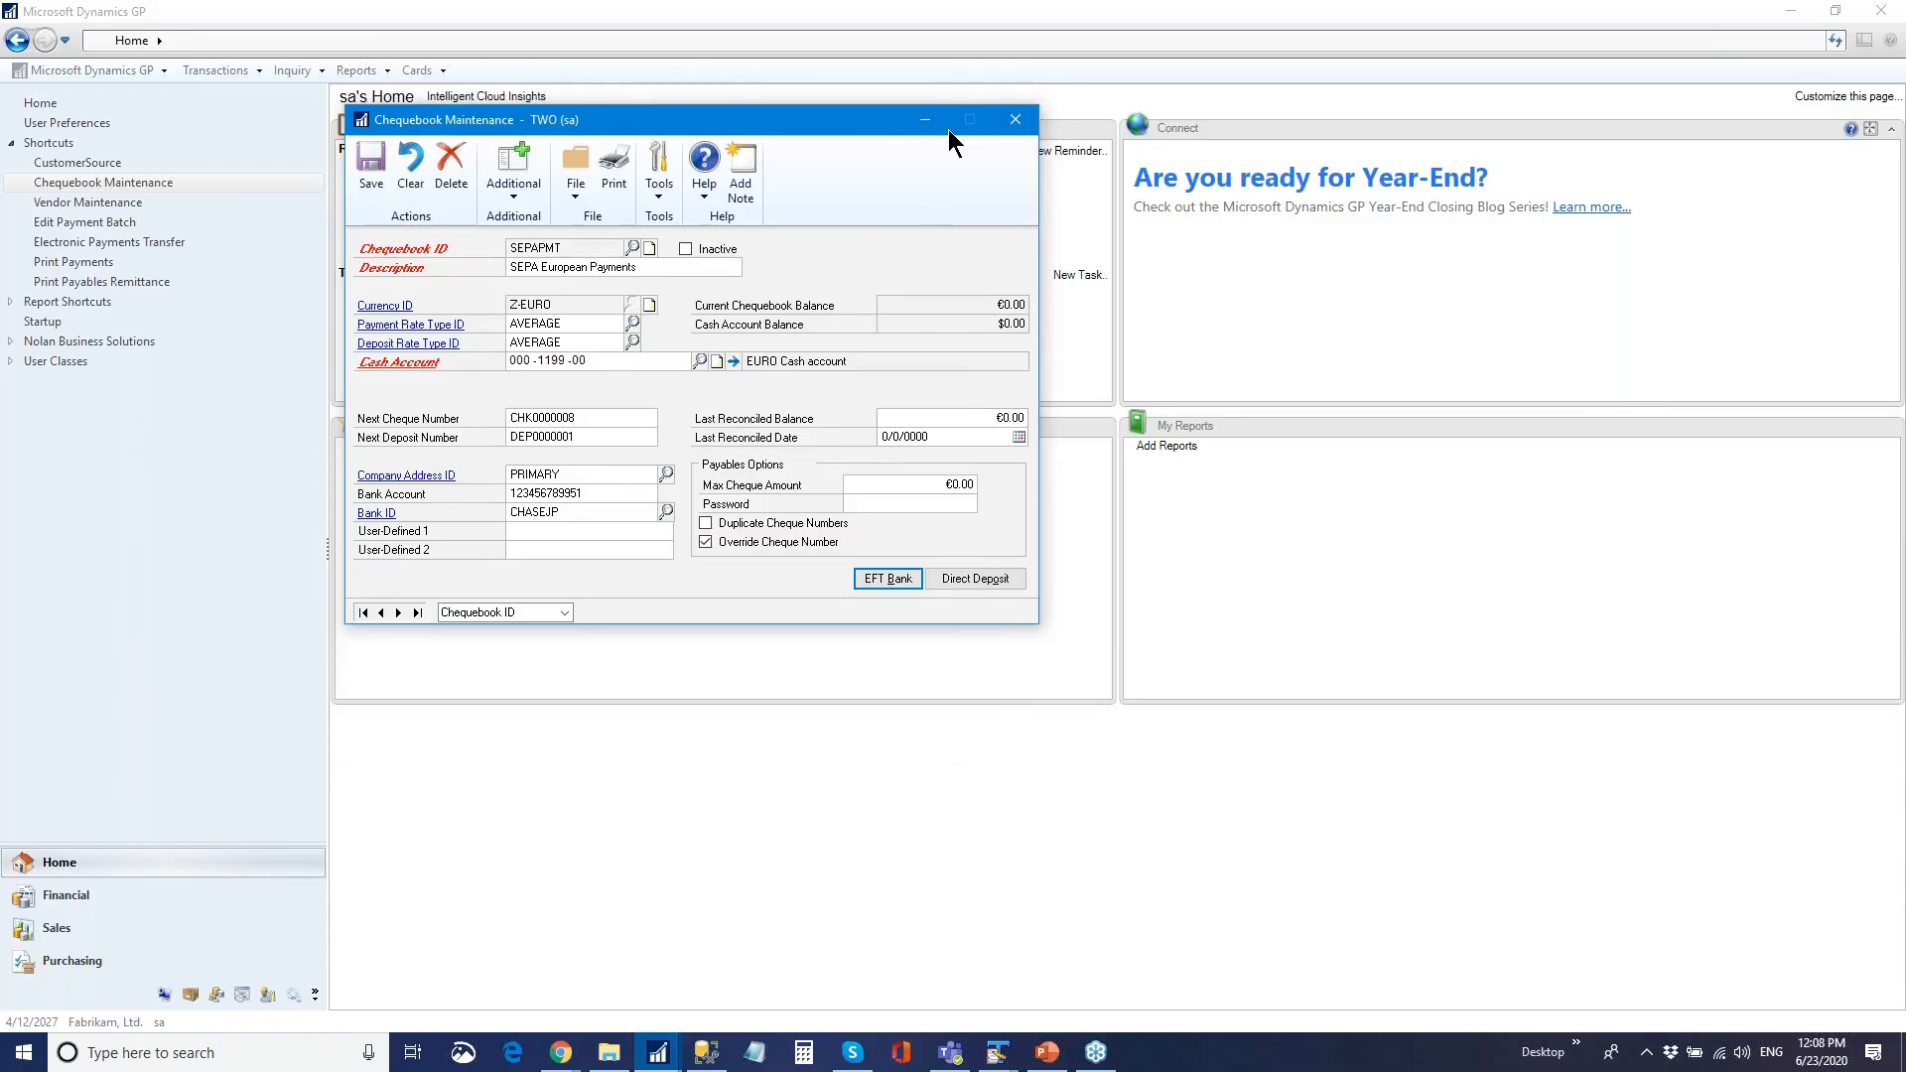
# - Enter the company's BIC and IBAN in SEPAPMT's EP User Defined Fields, save, and close Chequebook Maintenance
pyautogui.click(523, 196)
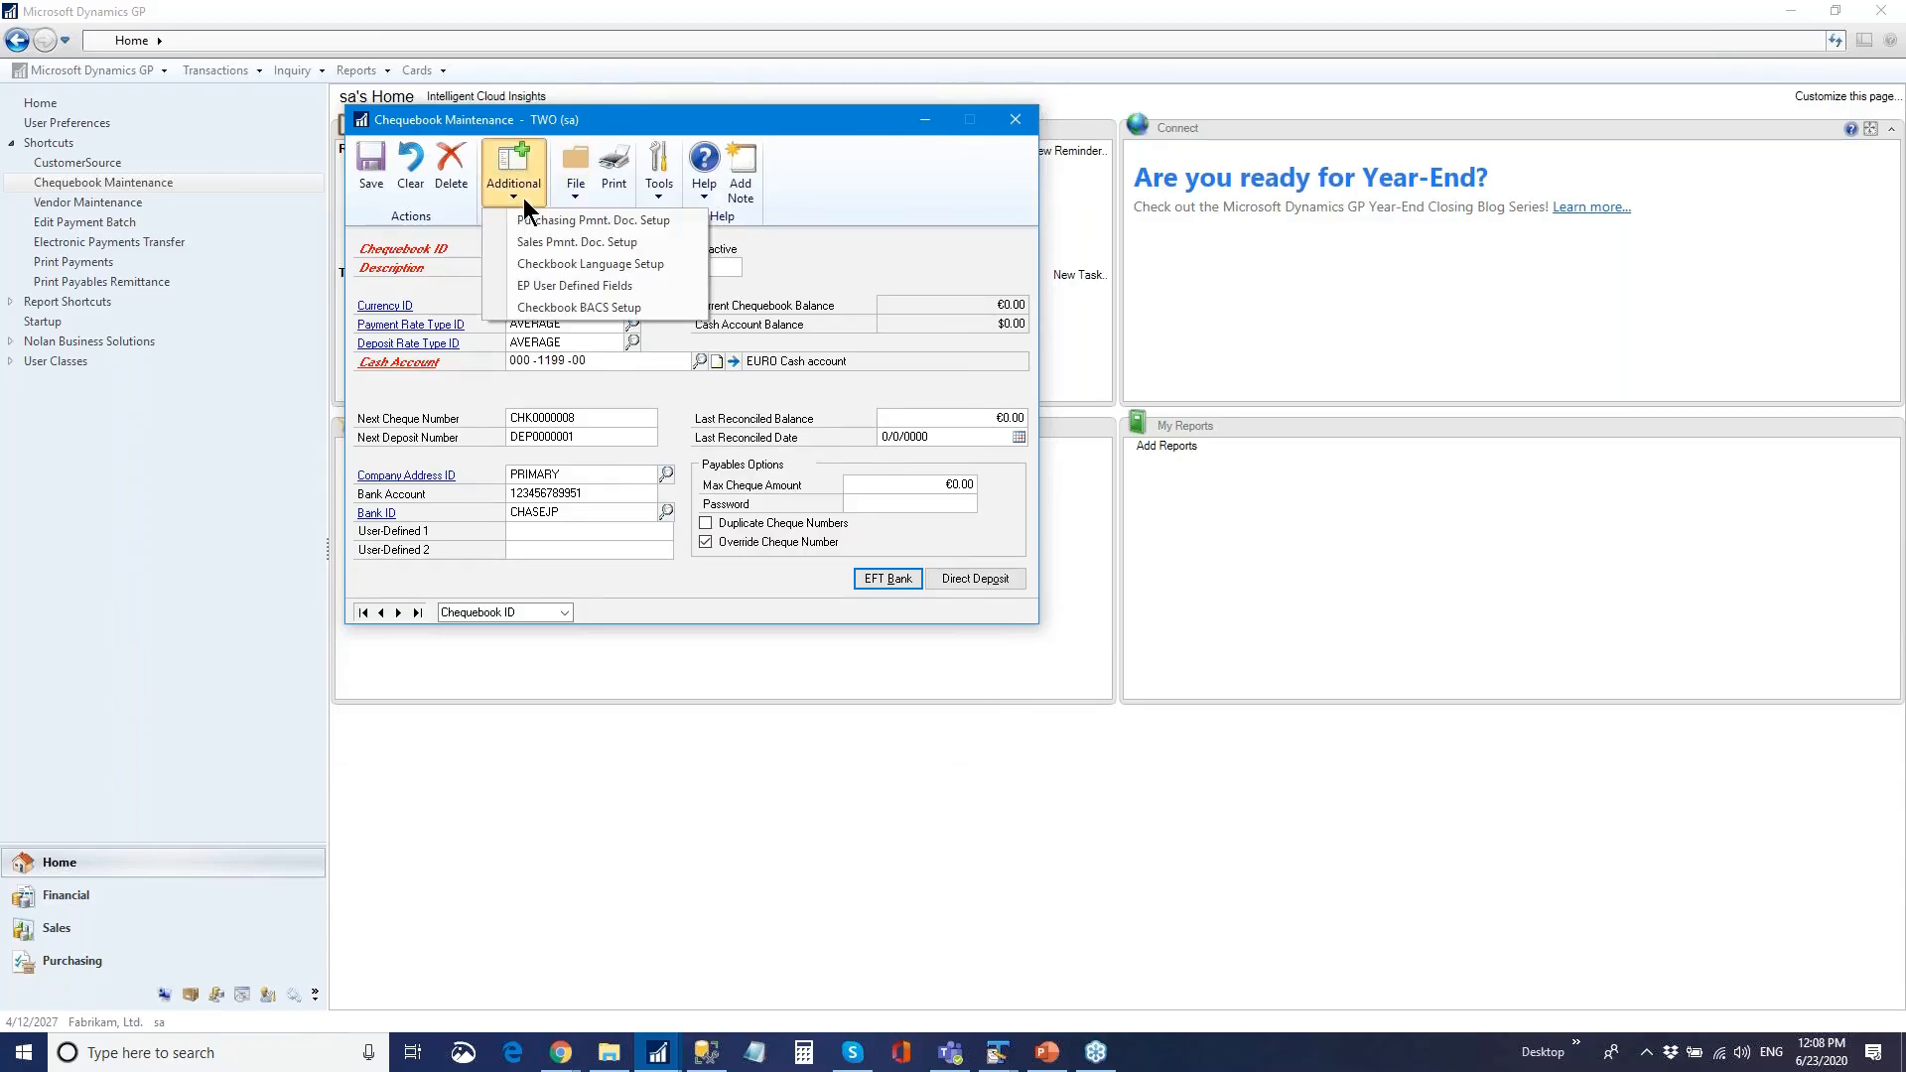
pyautogui.click(639, 287)
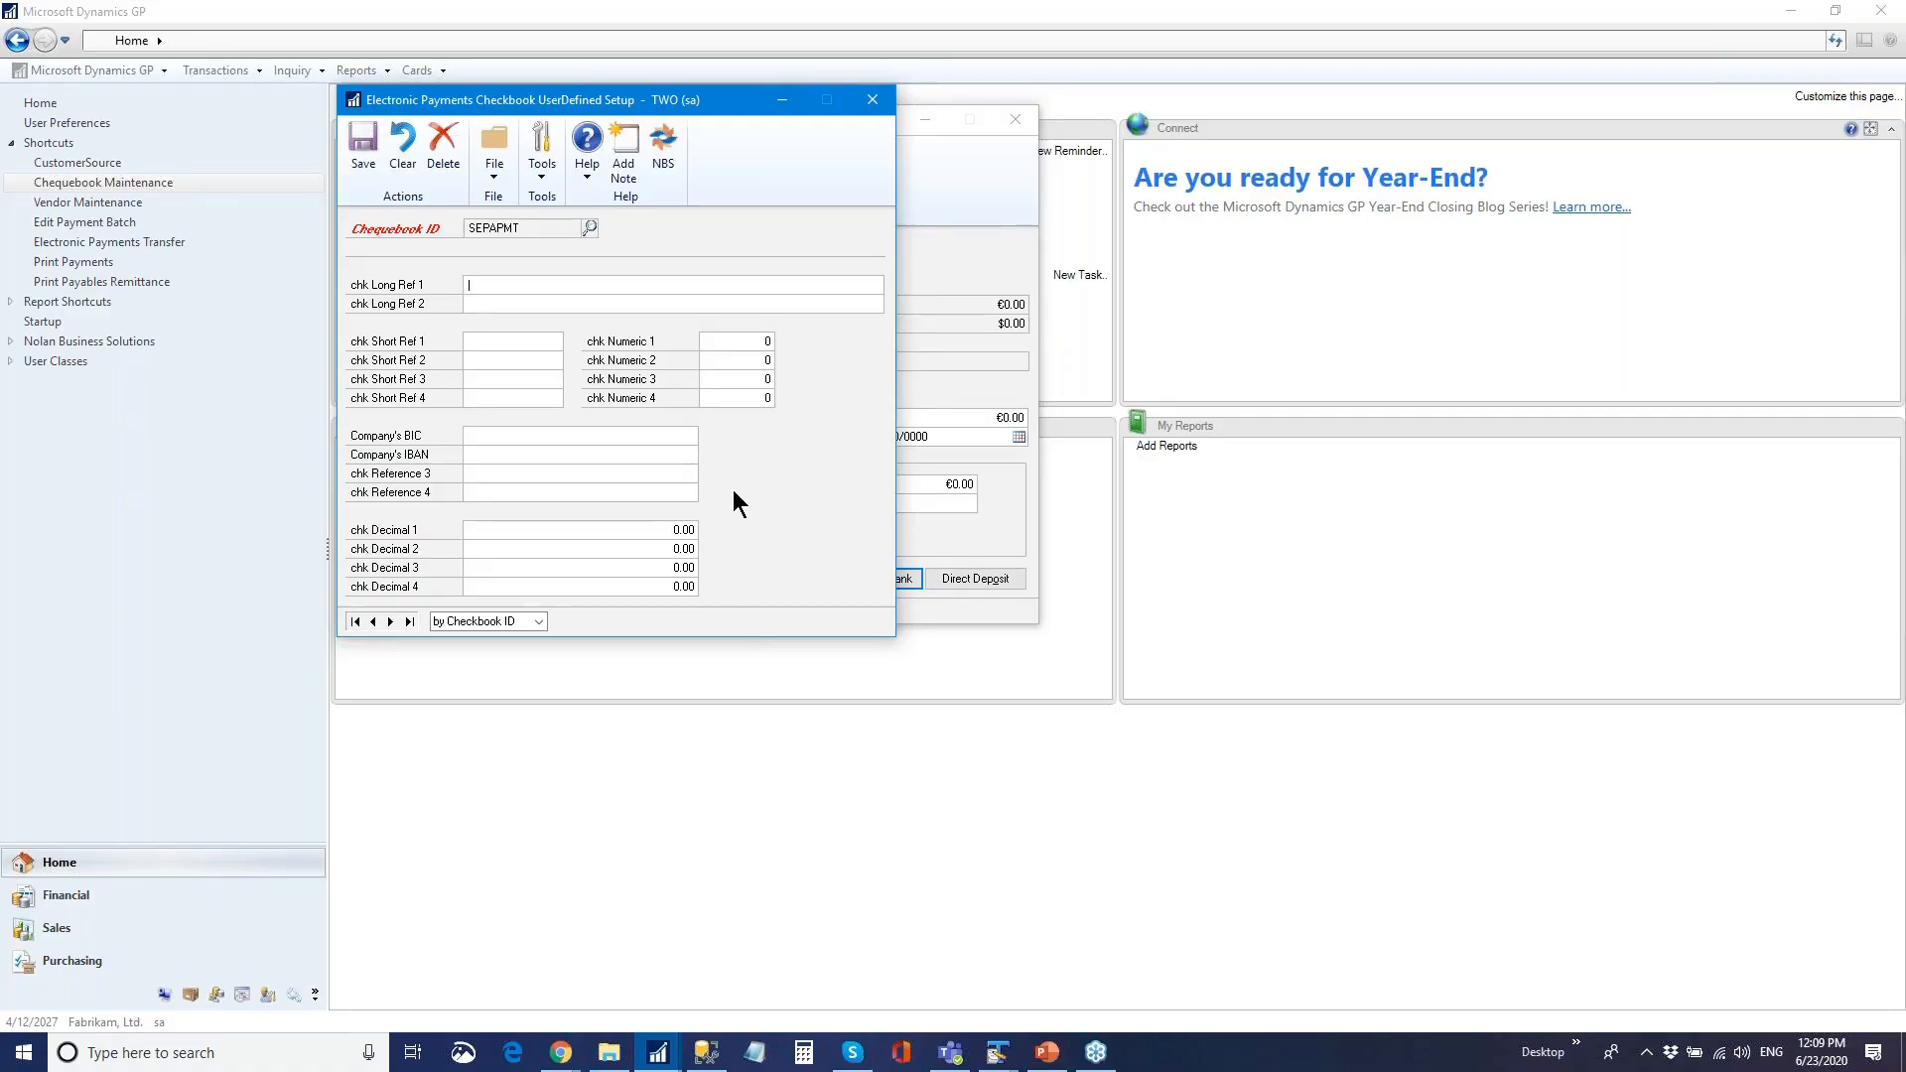
pyautogui.click(527, 435)
pyautogui.click(558, 454)
pyautogui.click(362, 159)
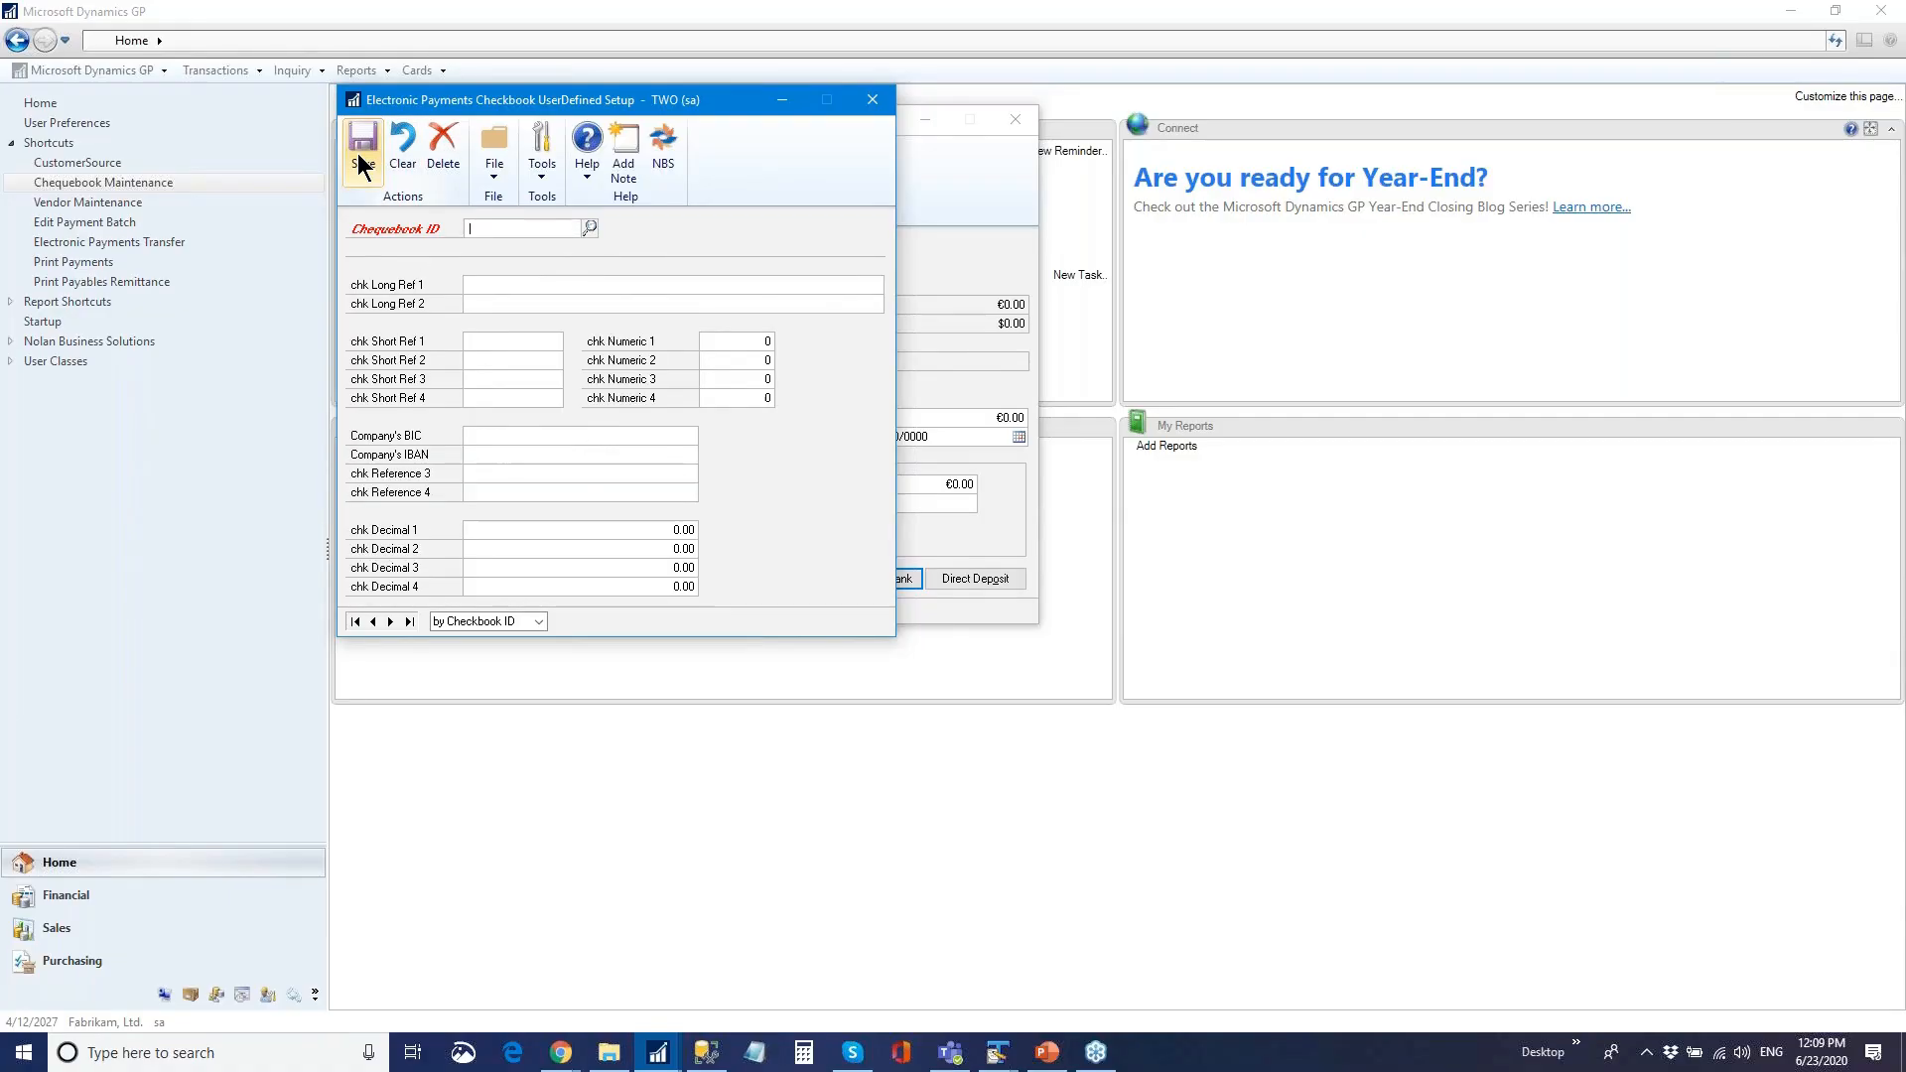
pyautogui.click(874, 101)
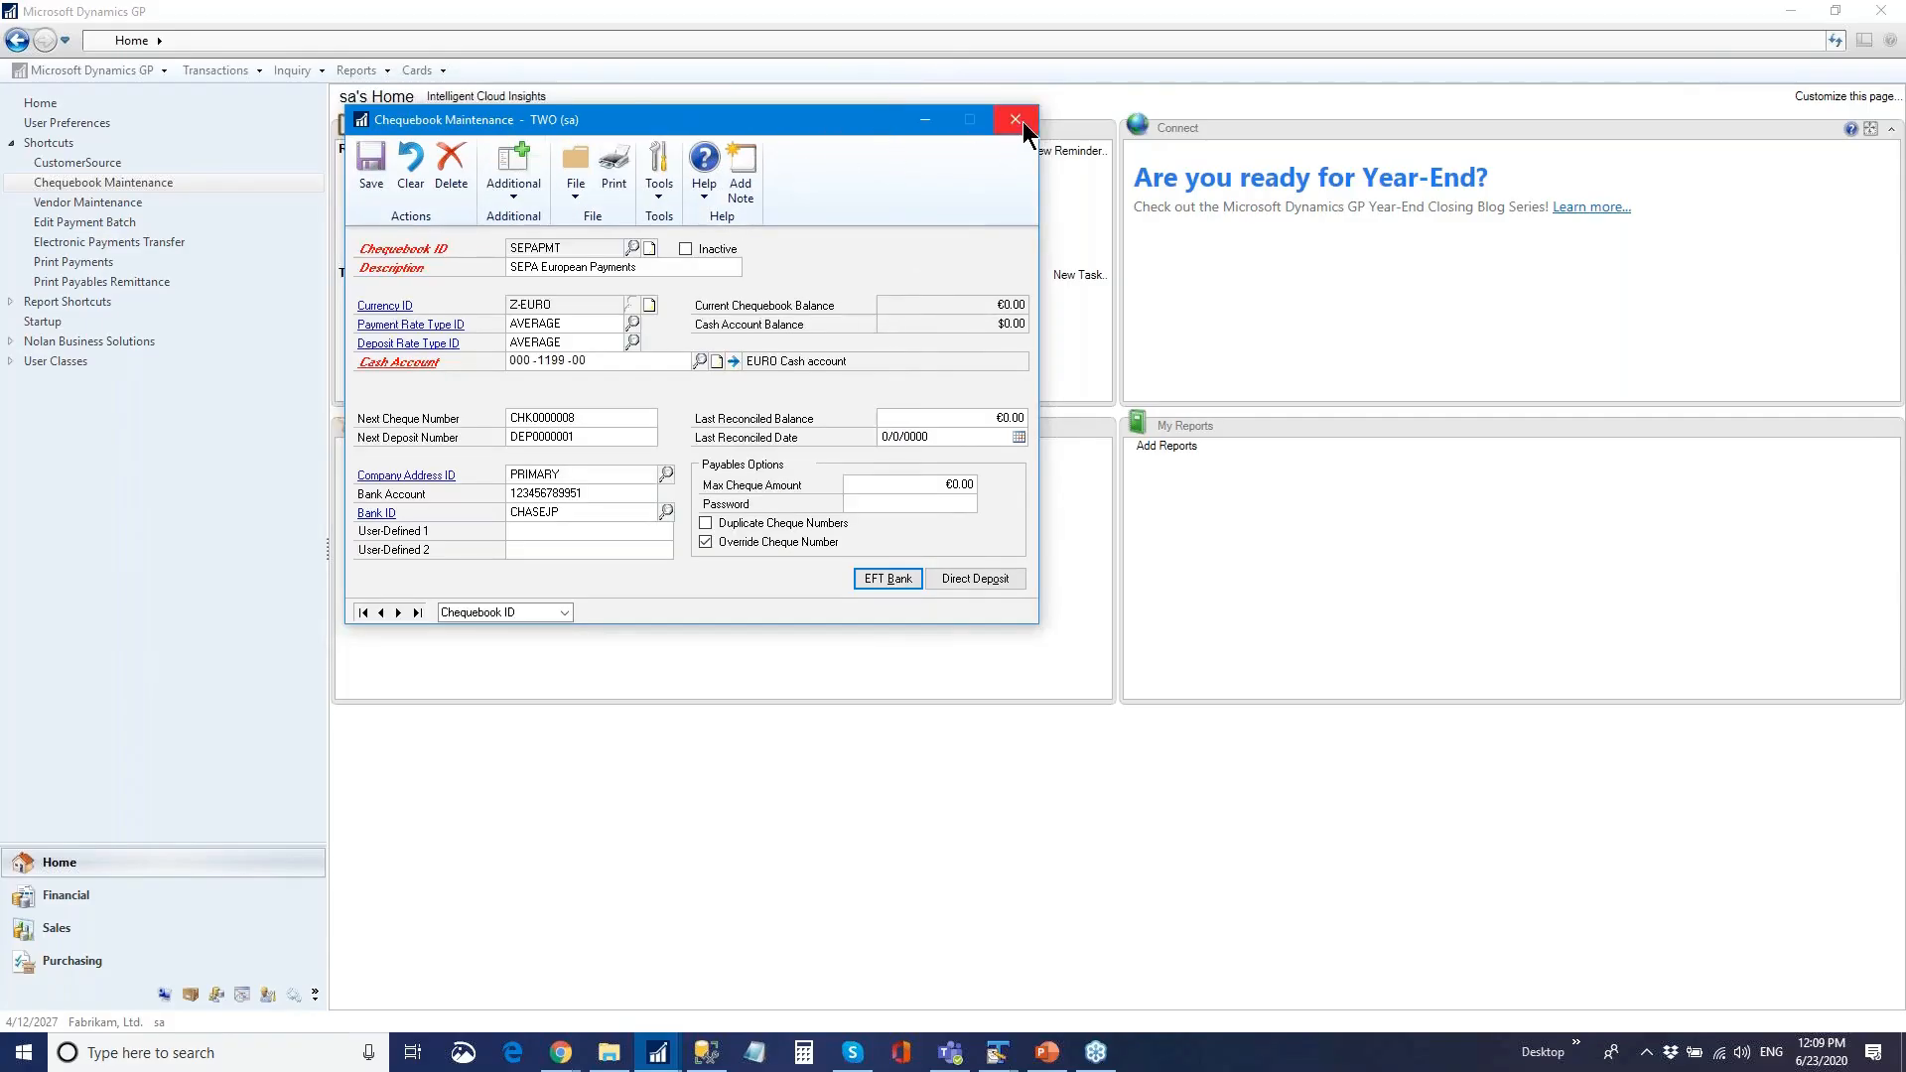
pyautogui.click(1023, 121)
# - Load vendor ABCCOMPANY in Vendor Maintenance with Electronic Payments ticked and view its address details
pyautogui.click(86, 204)
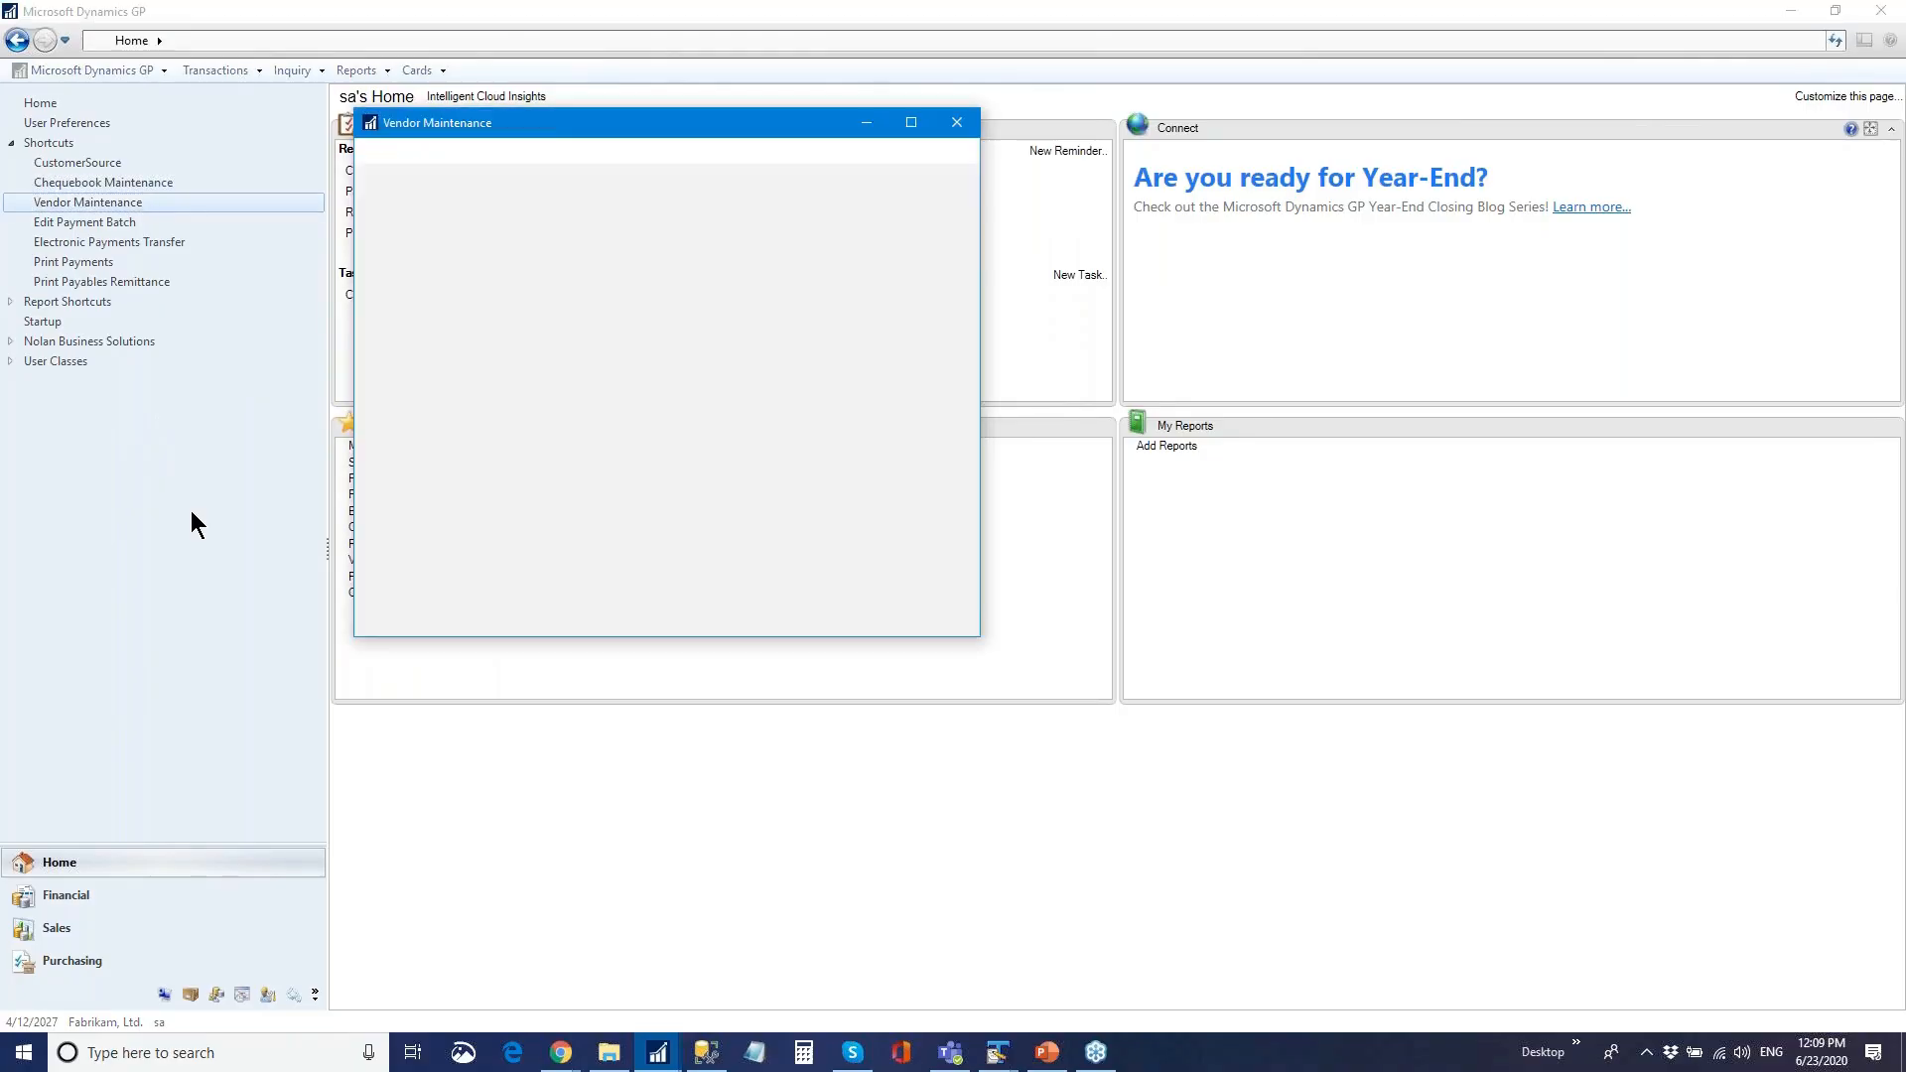
pyautogui.click(372, 692)
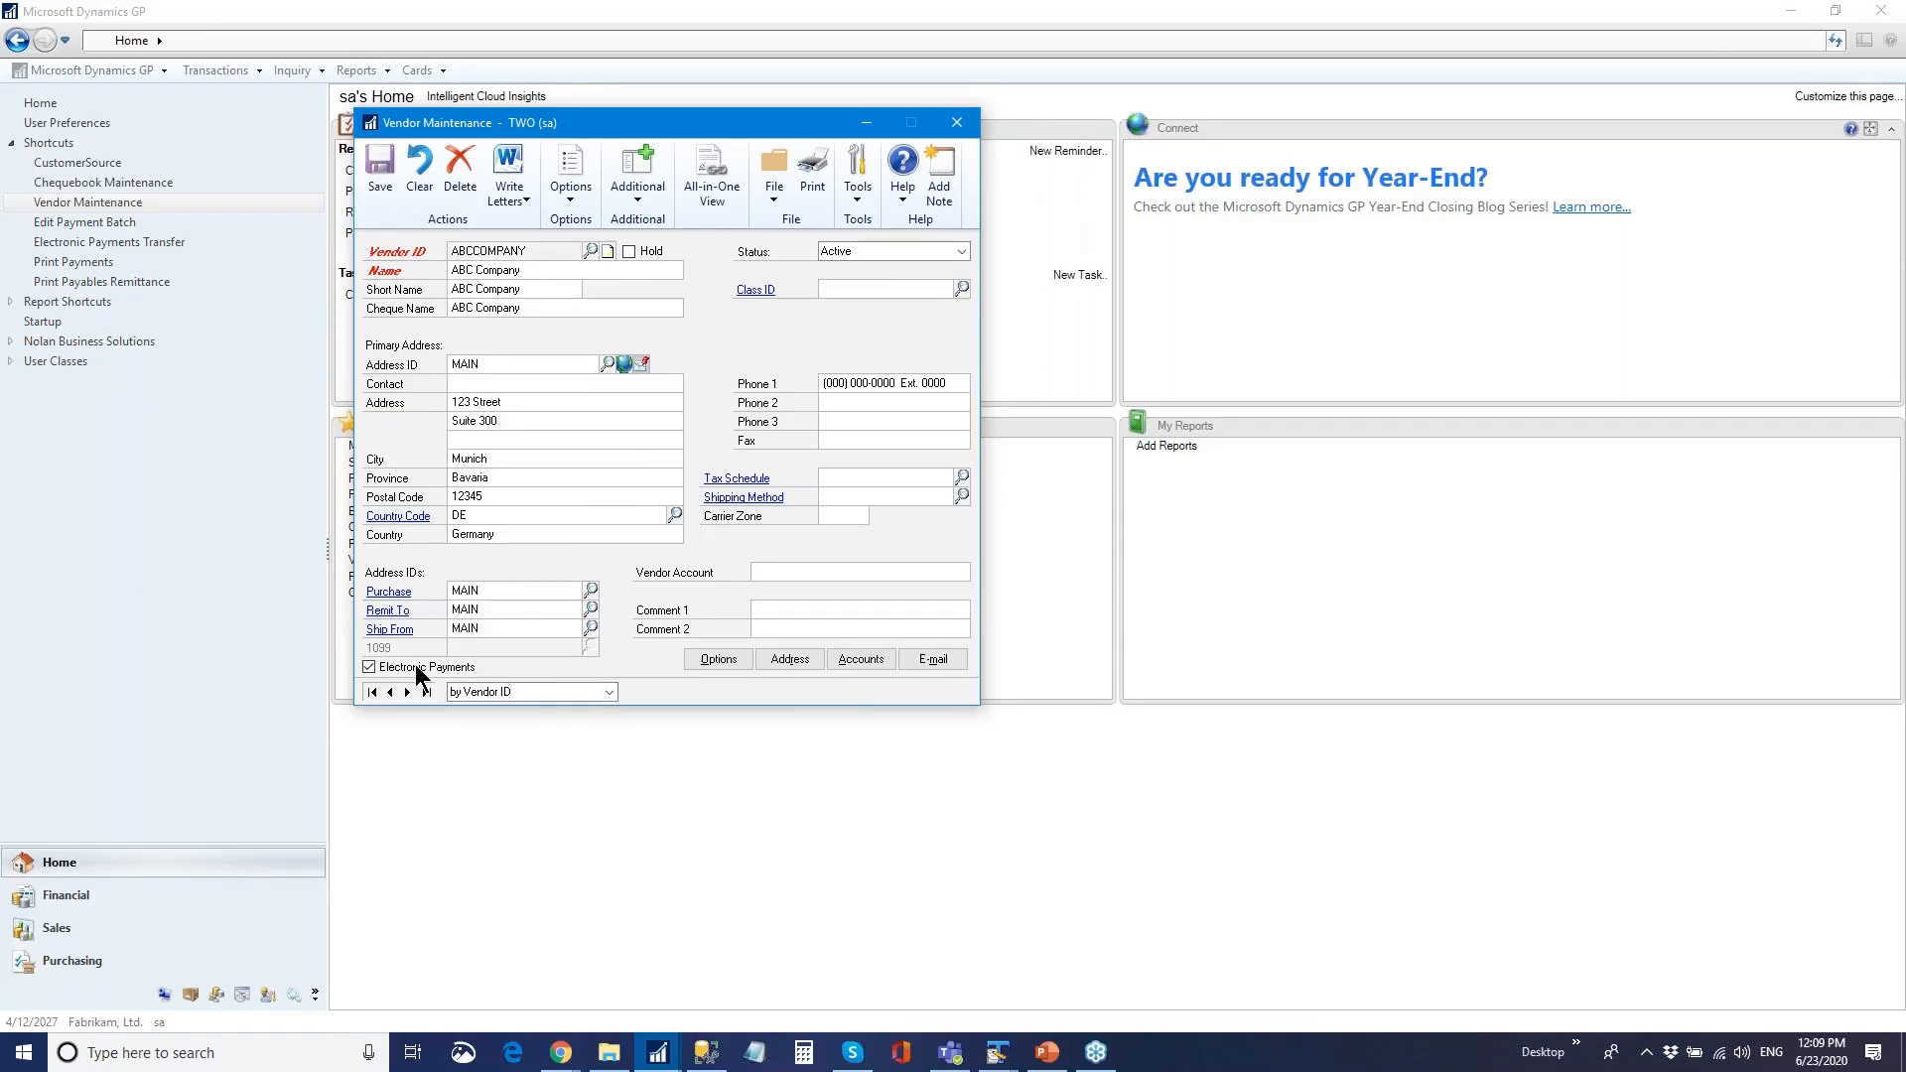
pyautogui.click(369, 668)
pyautogui.click(369, 668)
pyautogui.moveTo(659, 121); pyautogui.dragTo(630, 98)
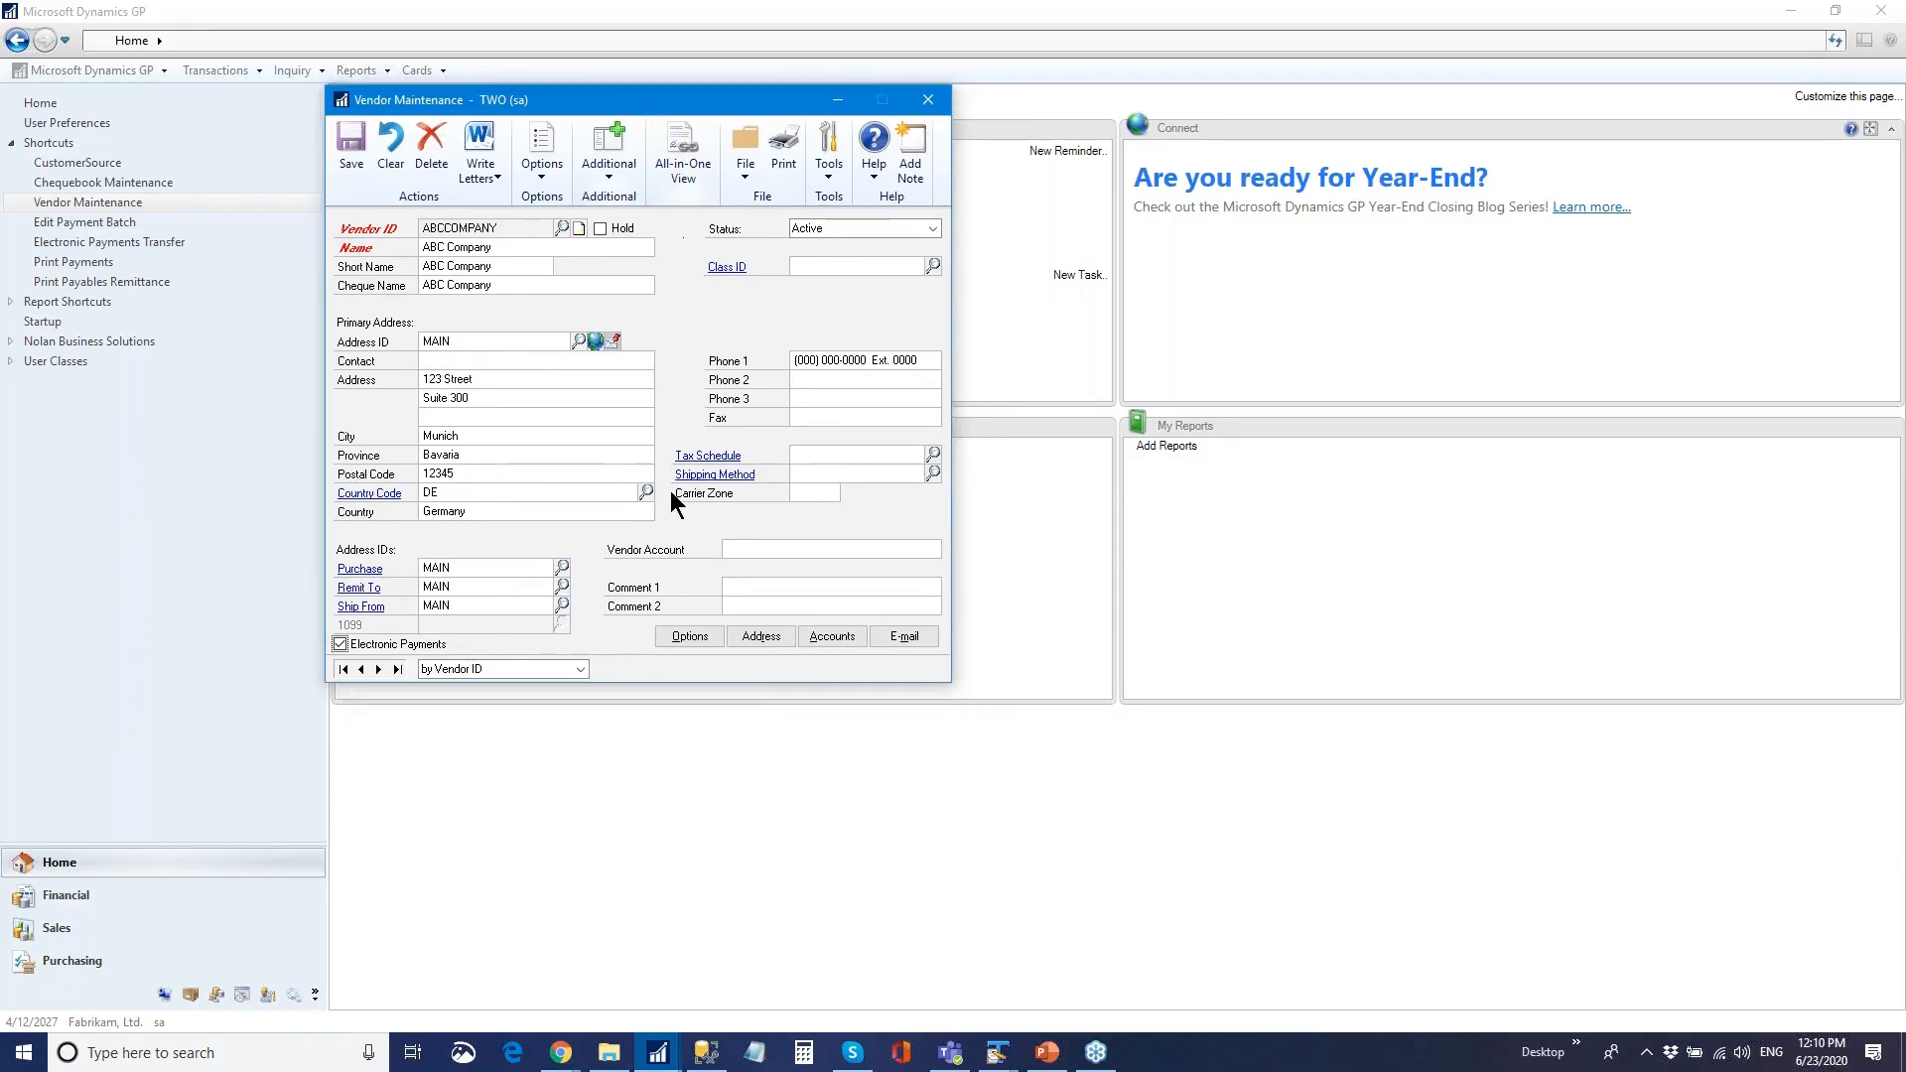
pyautogui.click(360, 605)
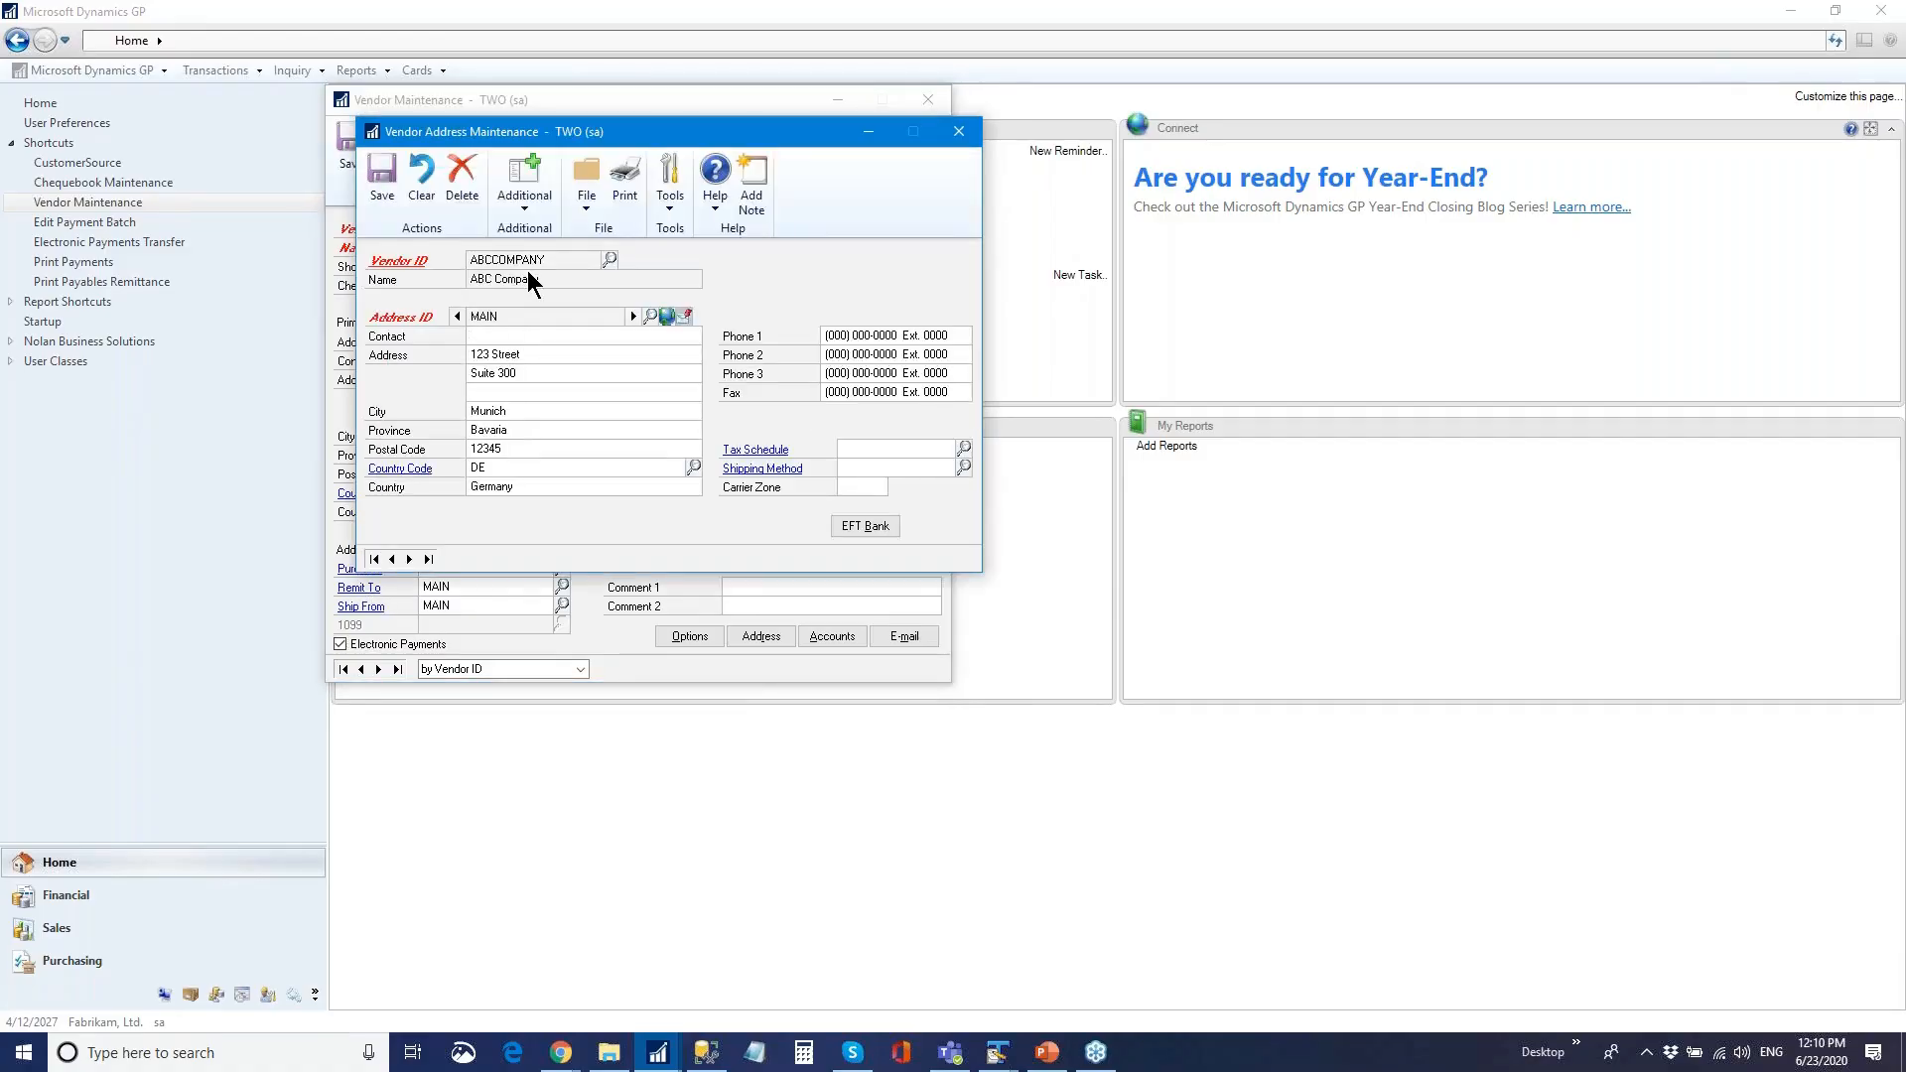
pyautogui.click(563, 338)
pyautogui.click(866, 526)
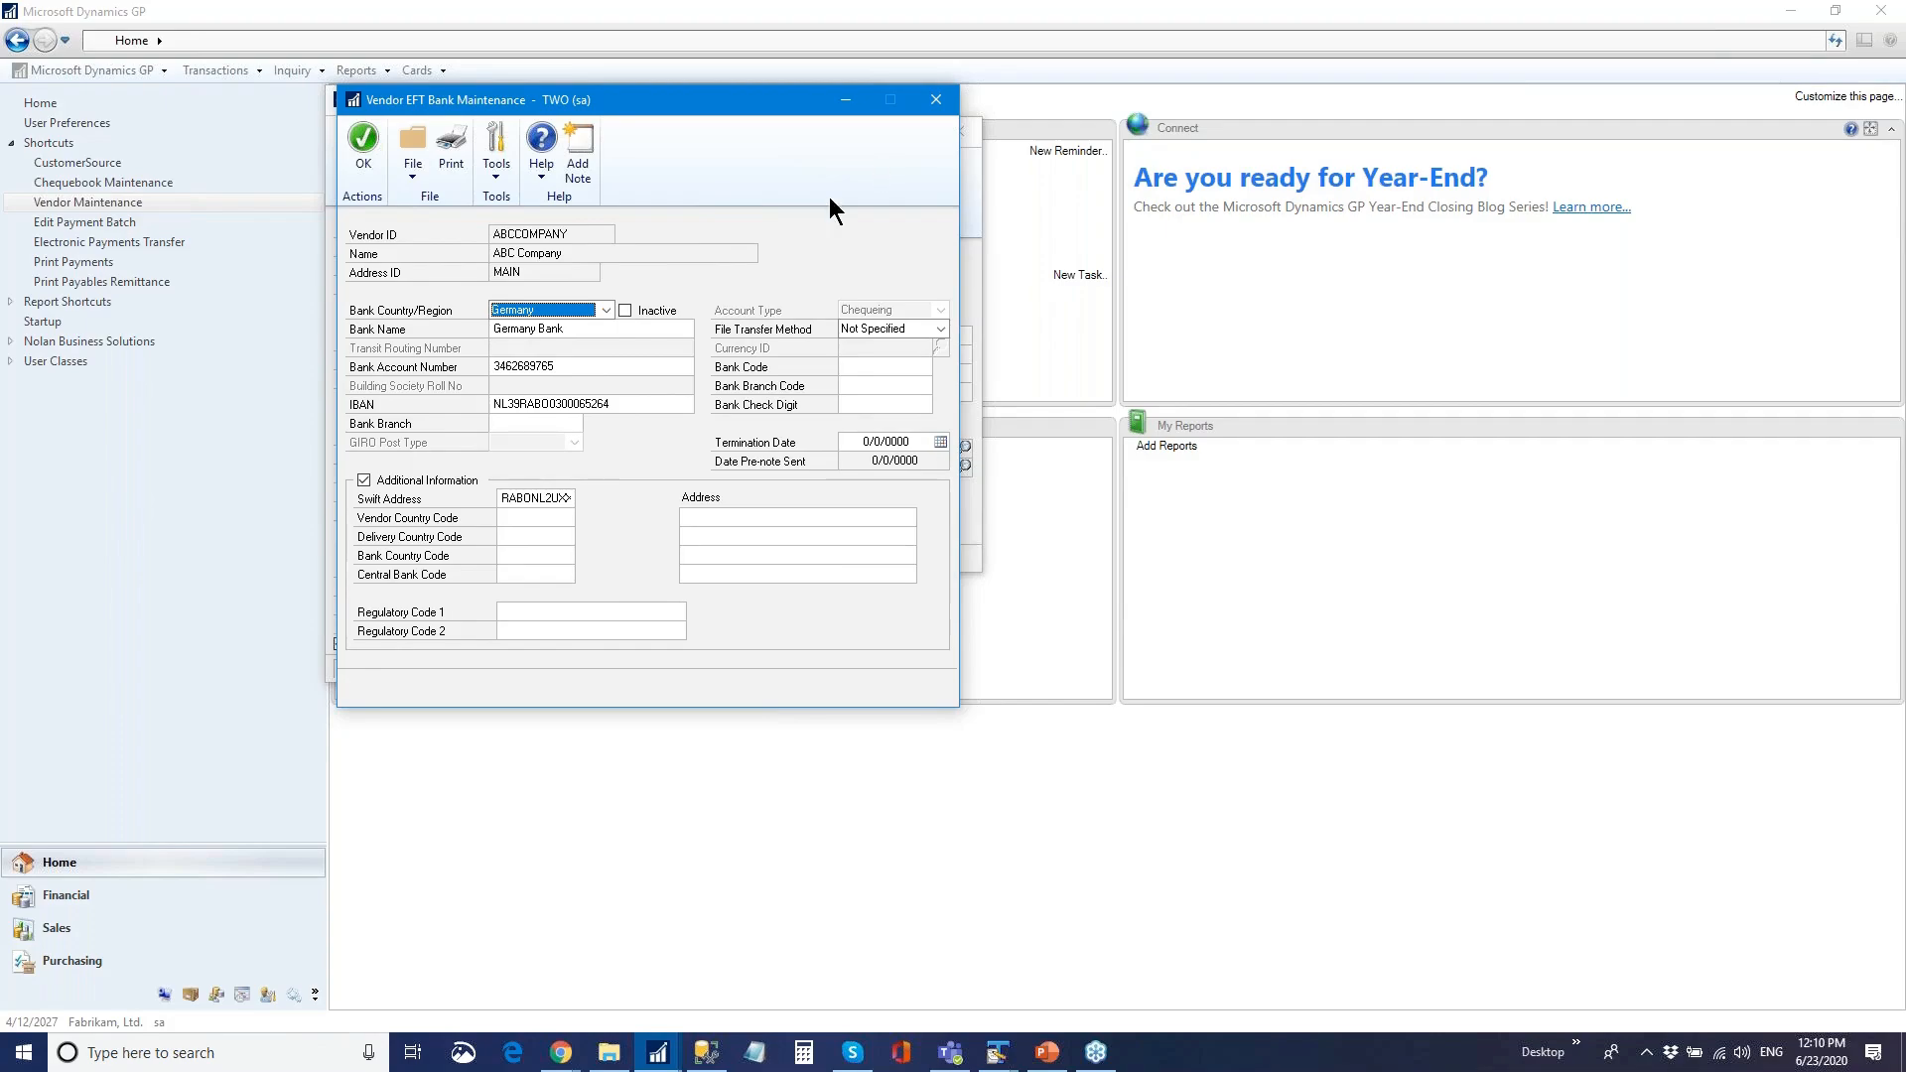
pyautogui.click(935, 99)
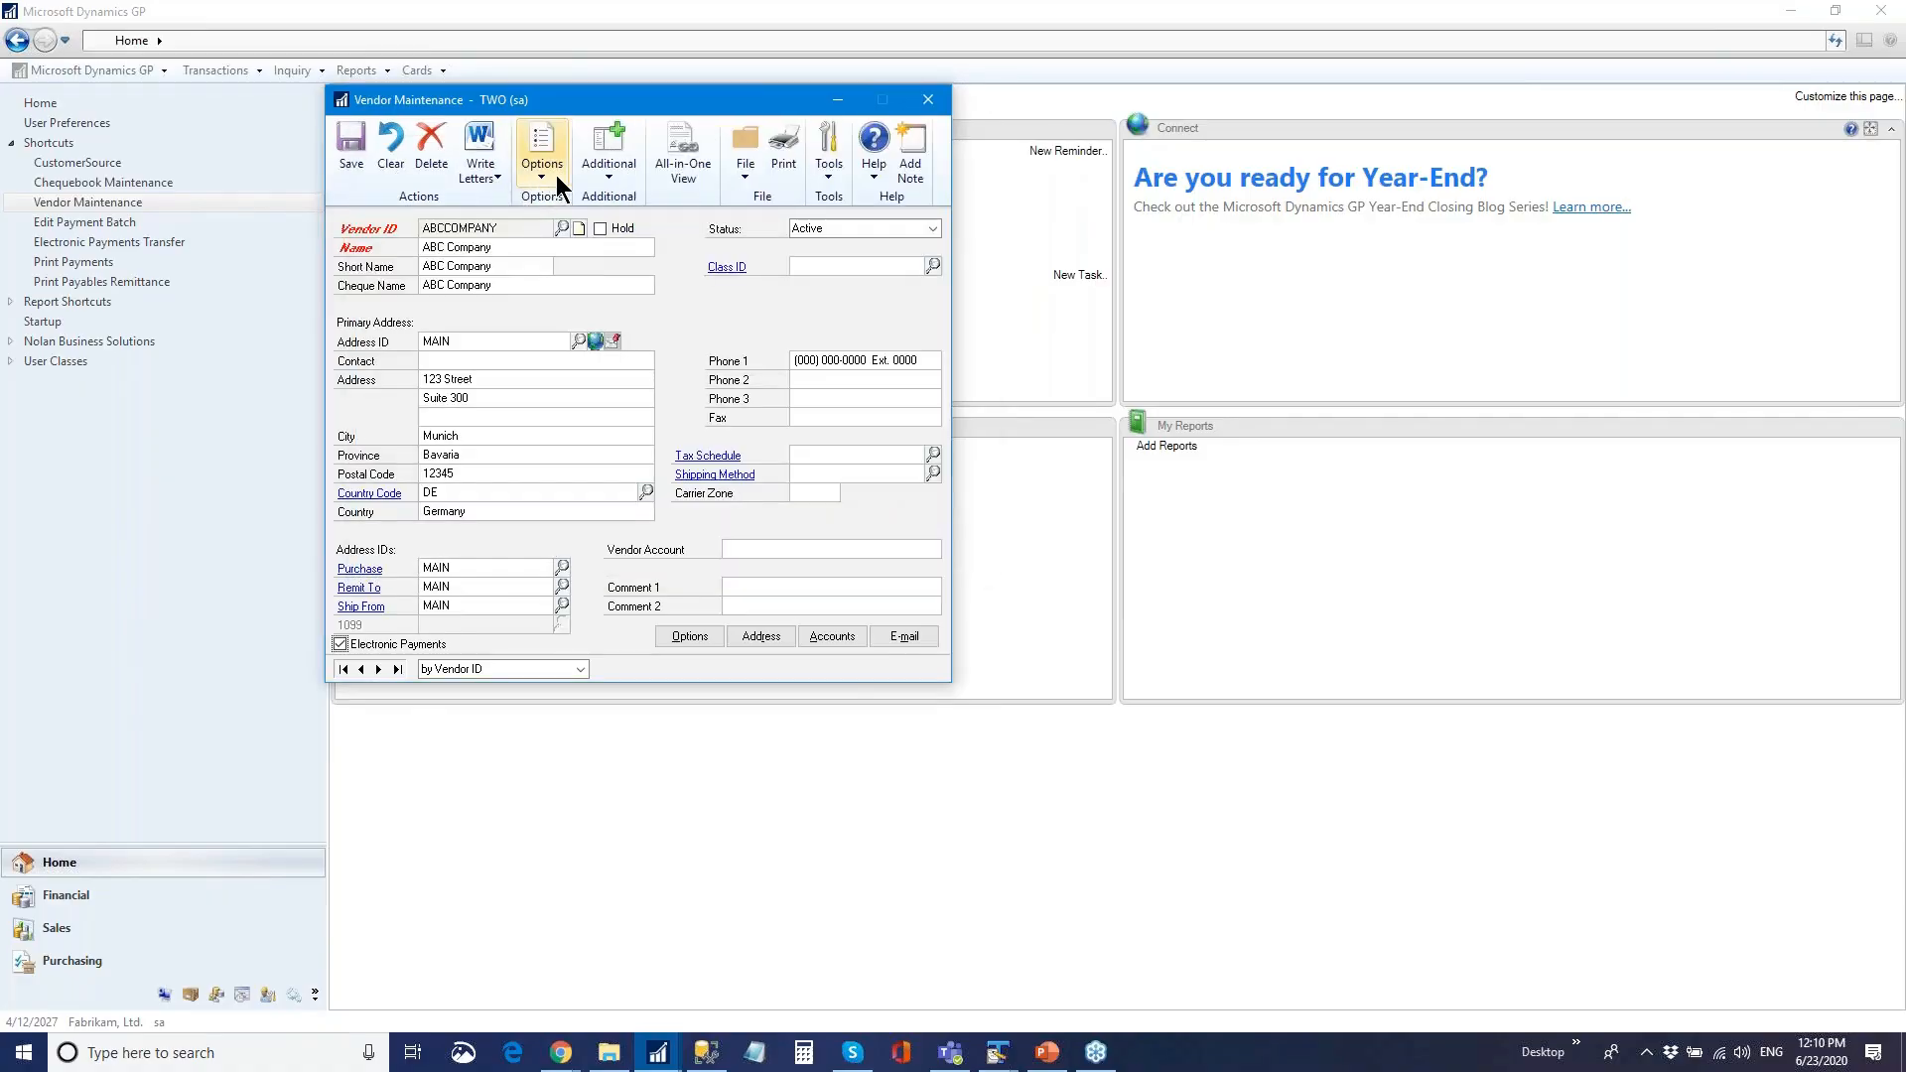
# - Review ABCCOMPANY's user-defined fields, then close Vendor Maintenance, discarding the changes
pyautogui.click(597, 170)
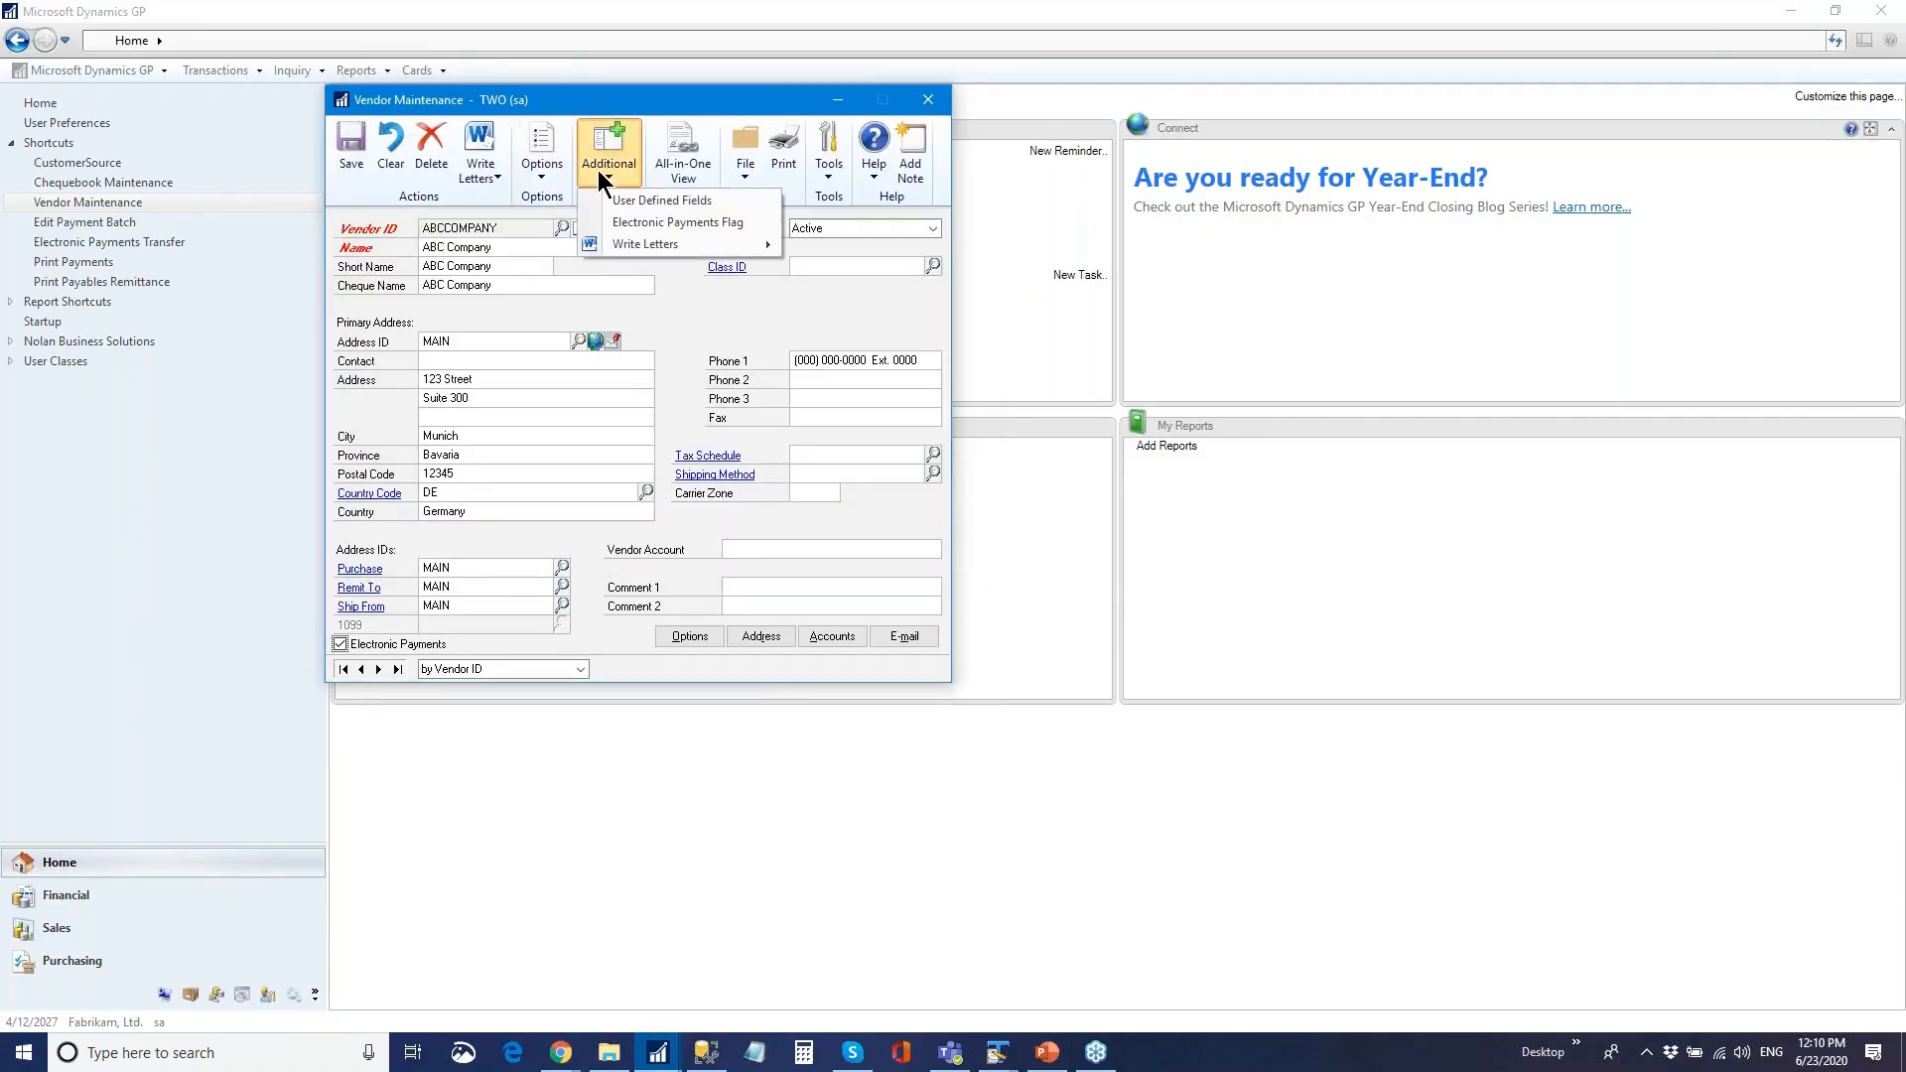
pyautogui.click(671, 207)
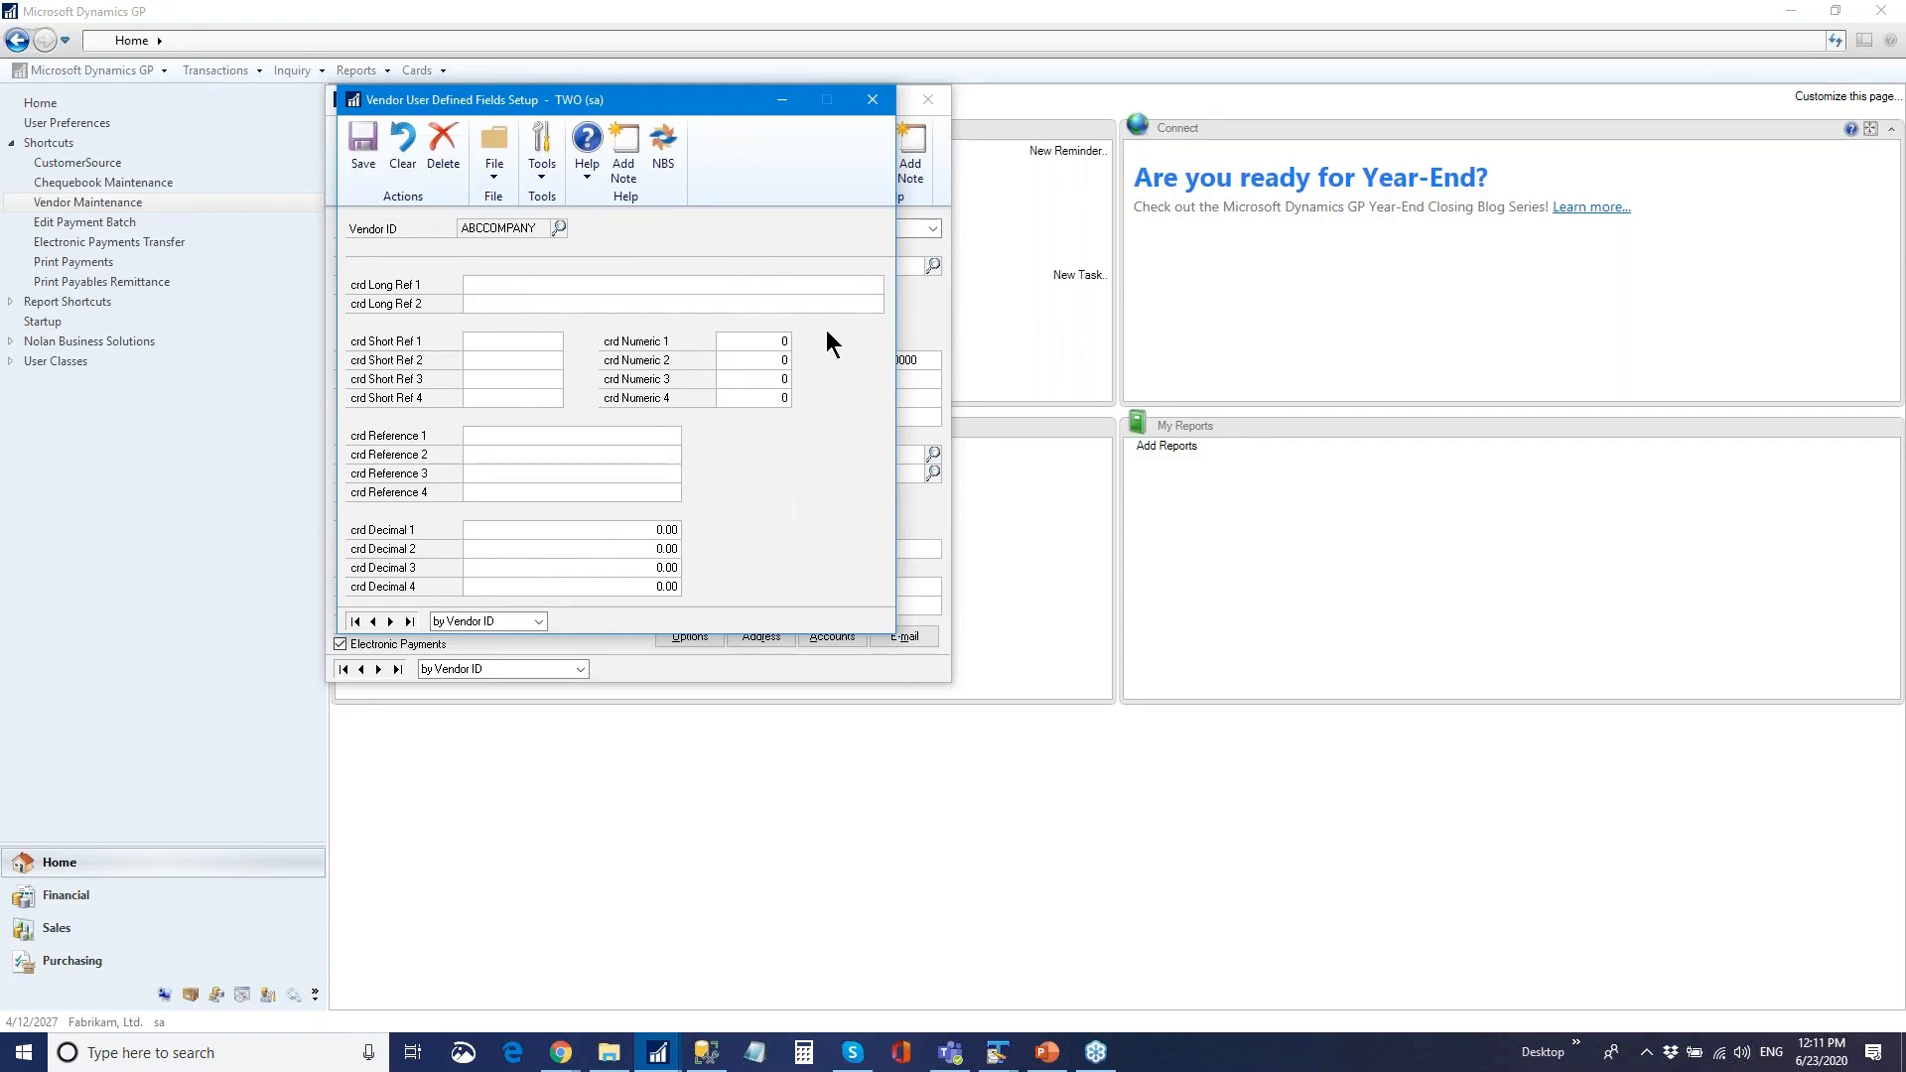
pyautogui.click(873, 101)
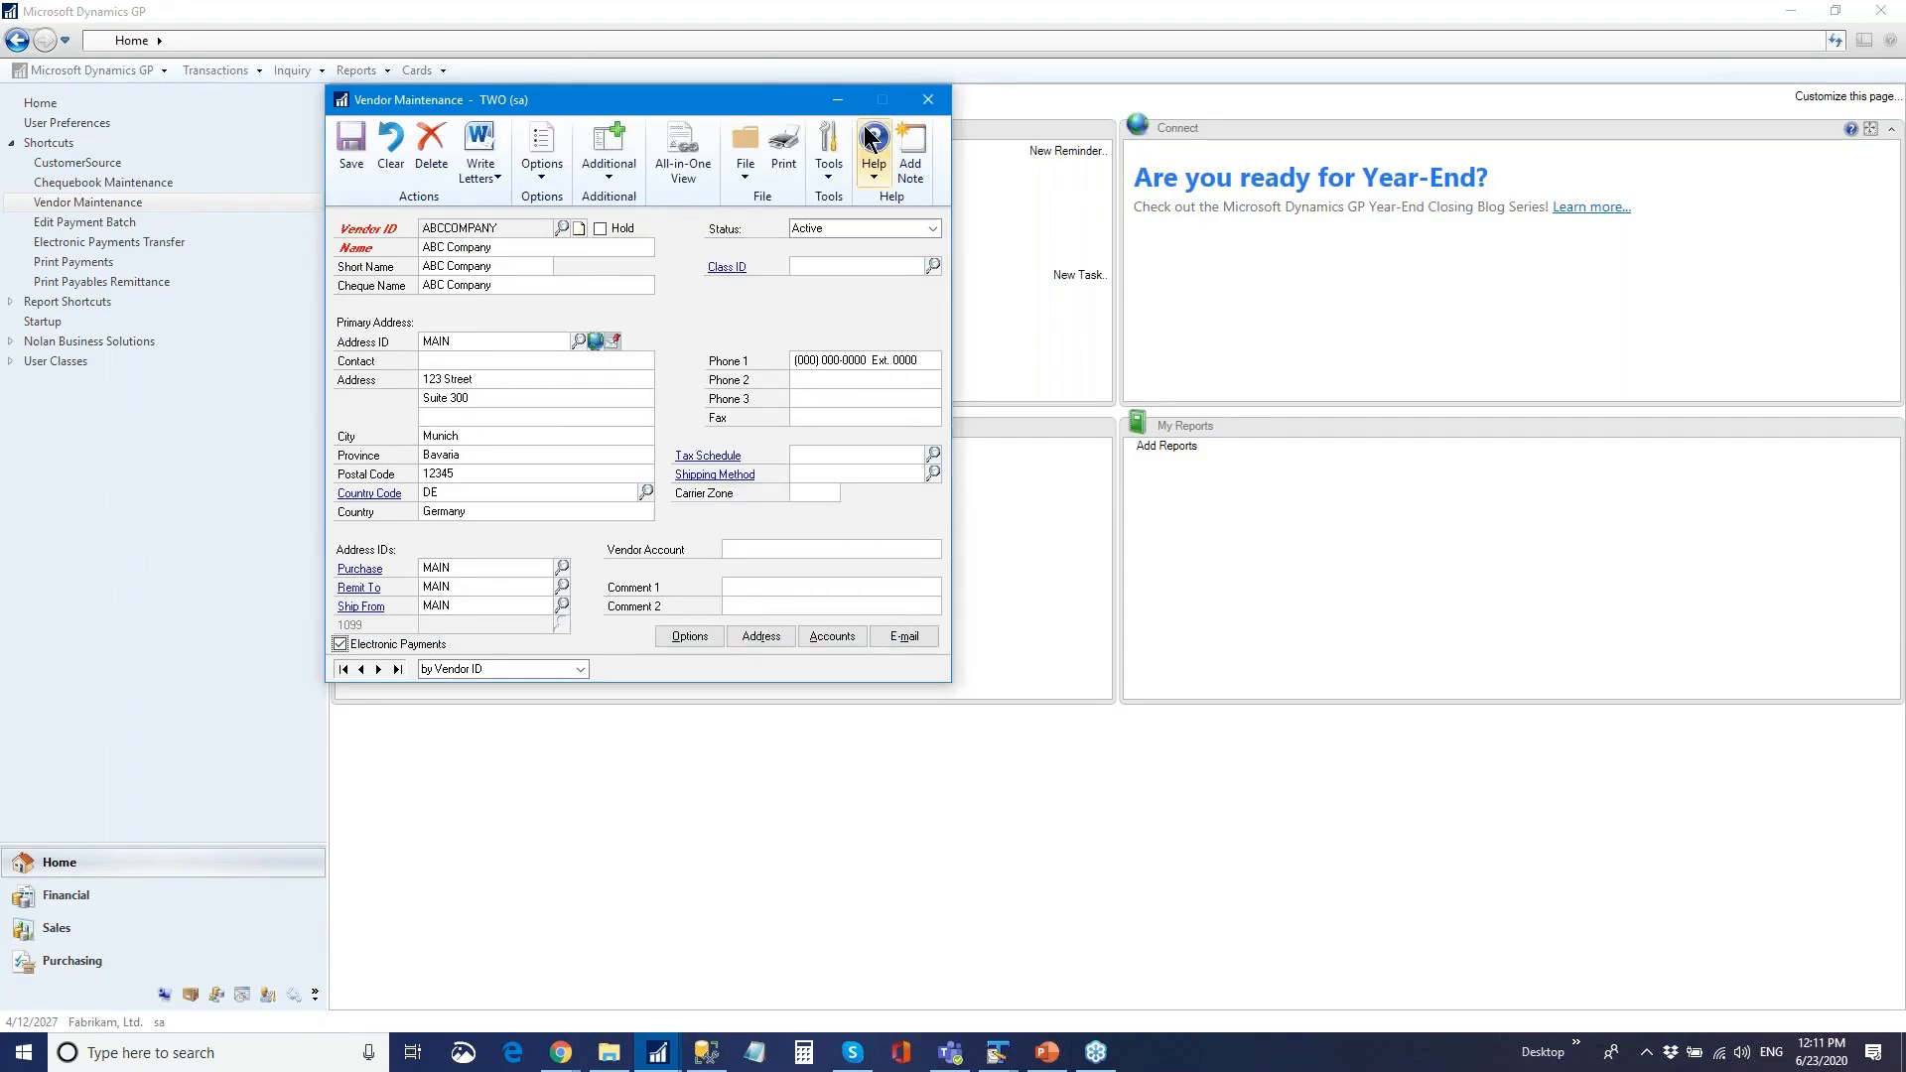
pyautogui.click(927, 99)
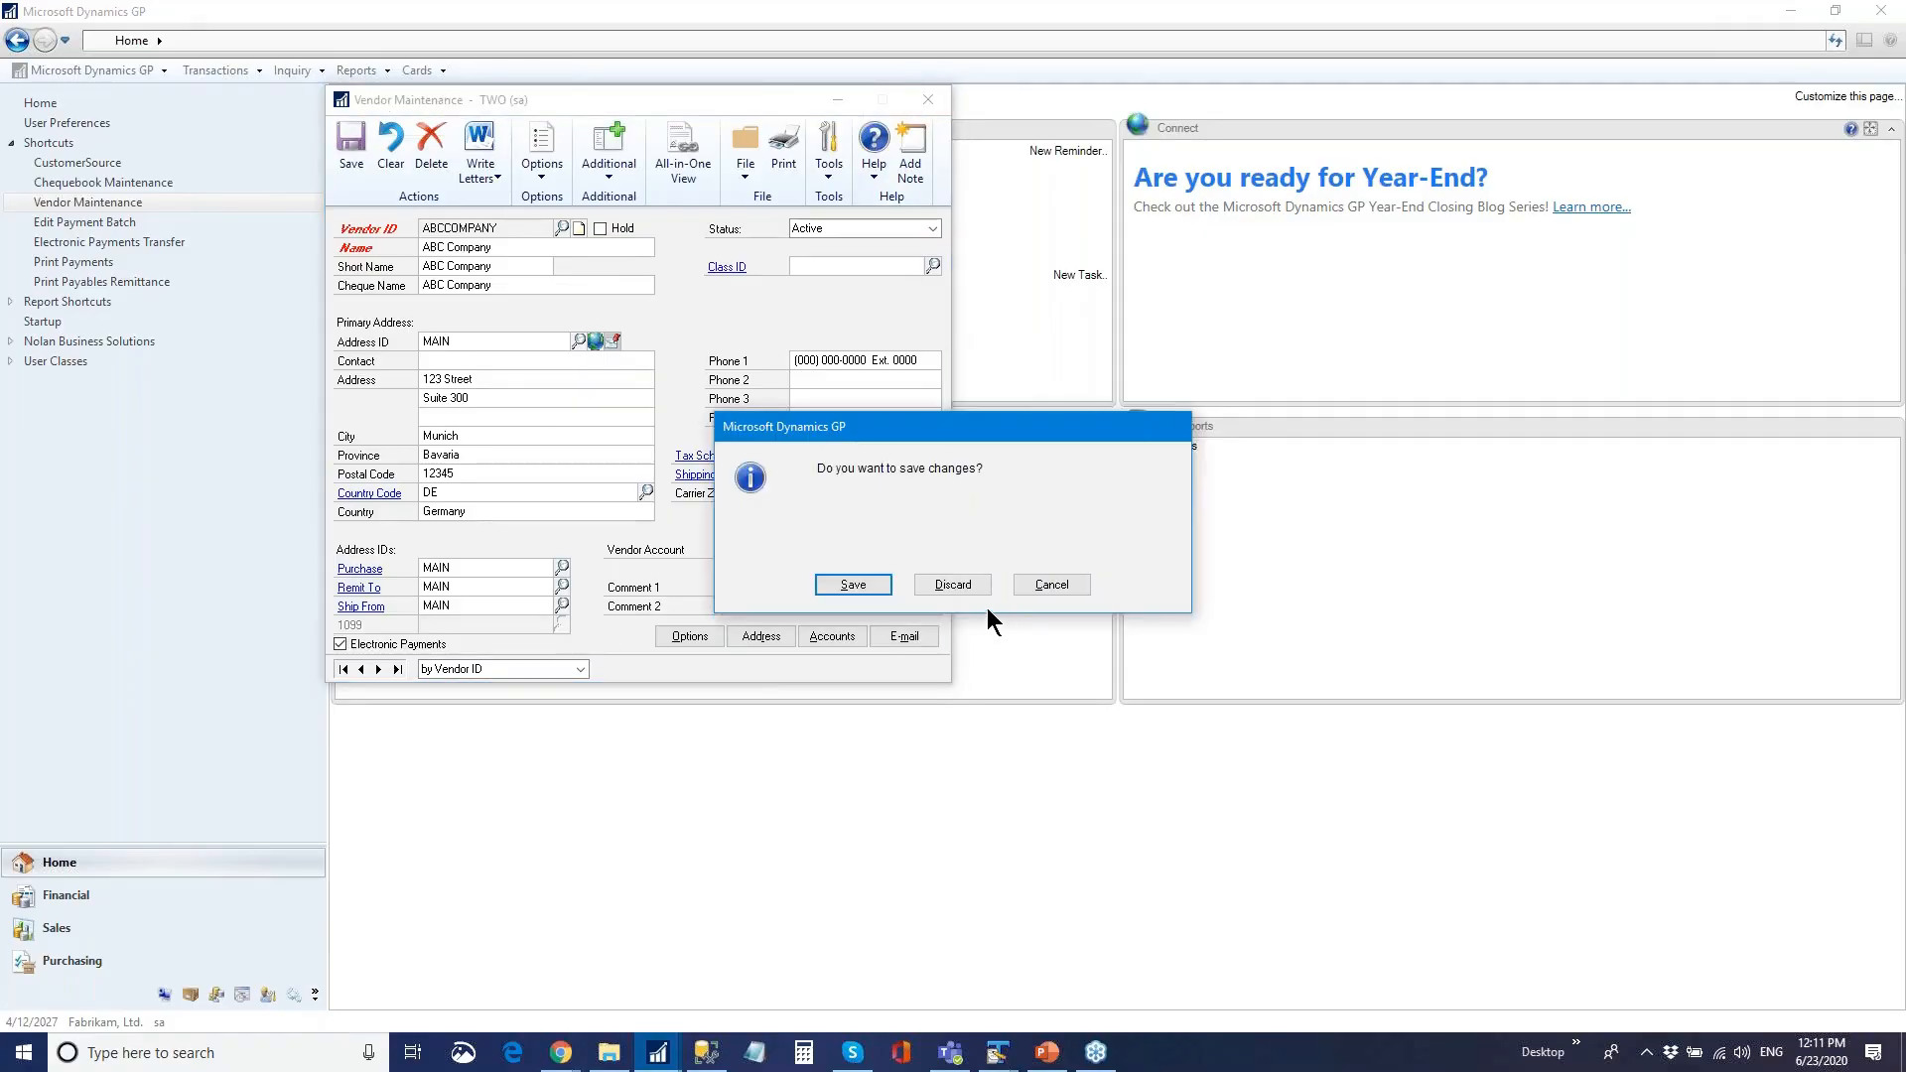
pyautogui.click(953, 584)
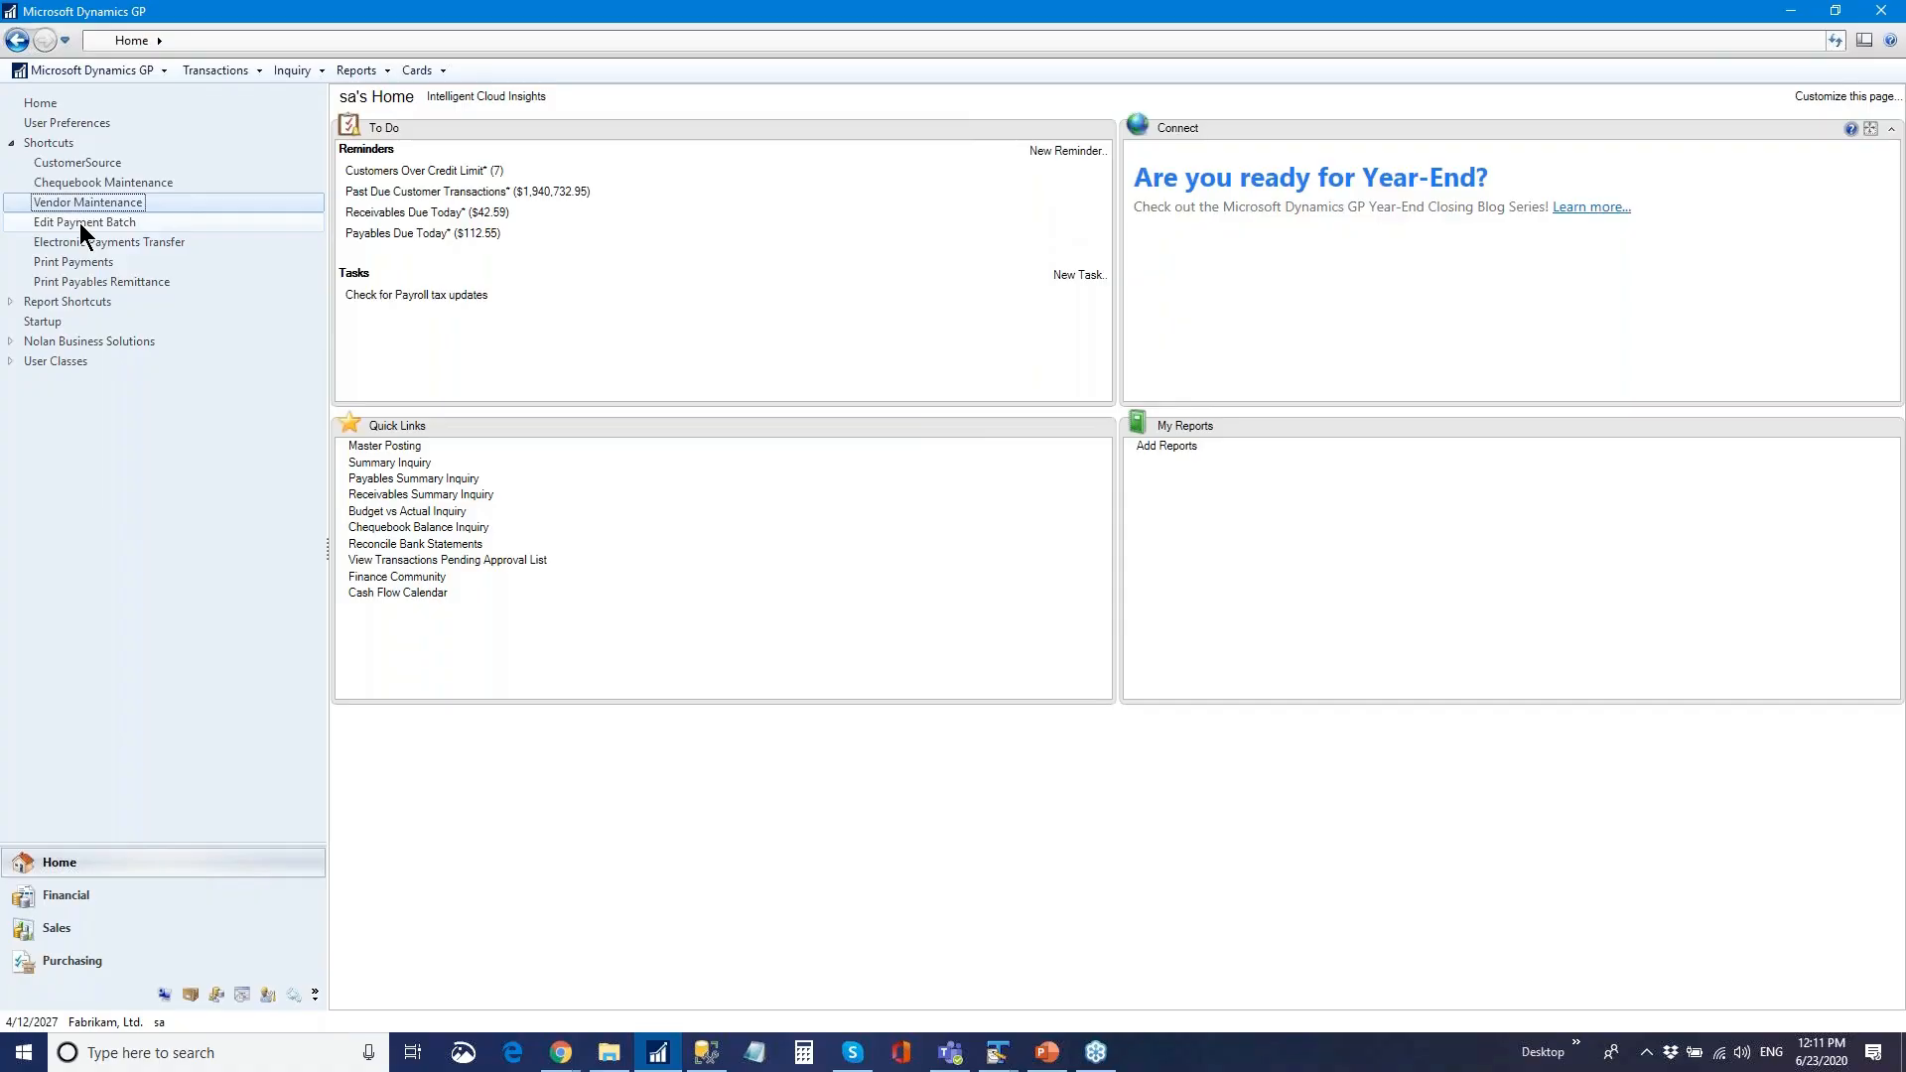
# - Open Edit Payment Batch and list the existing payables batches via the Batch ID lookup
pyautogui.click(79, 222)
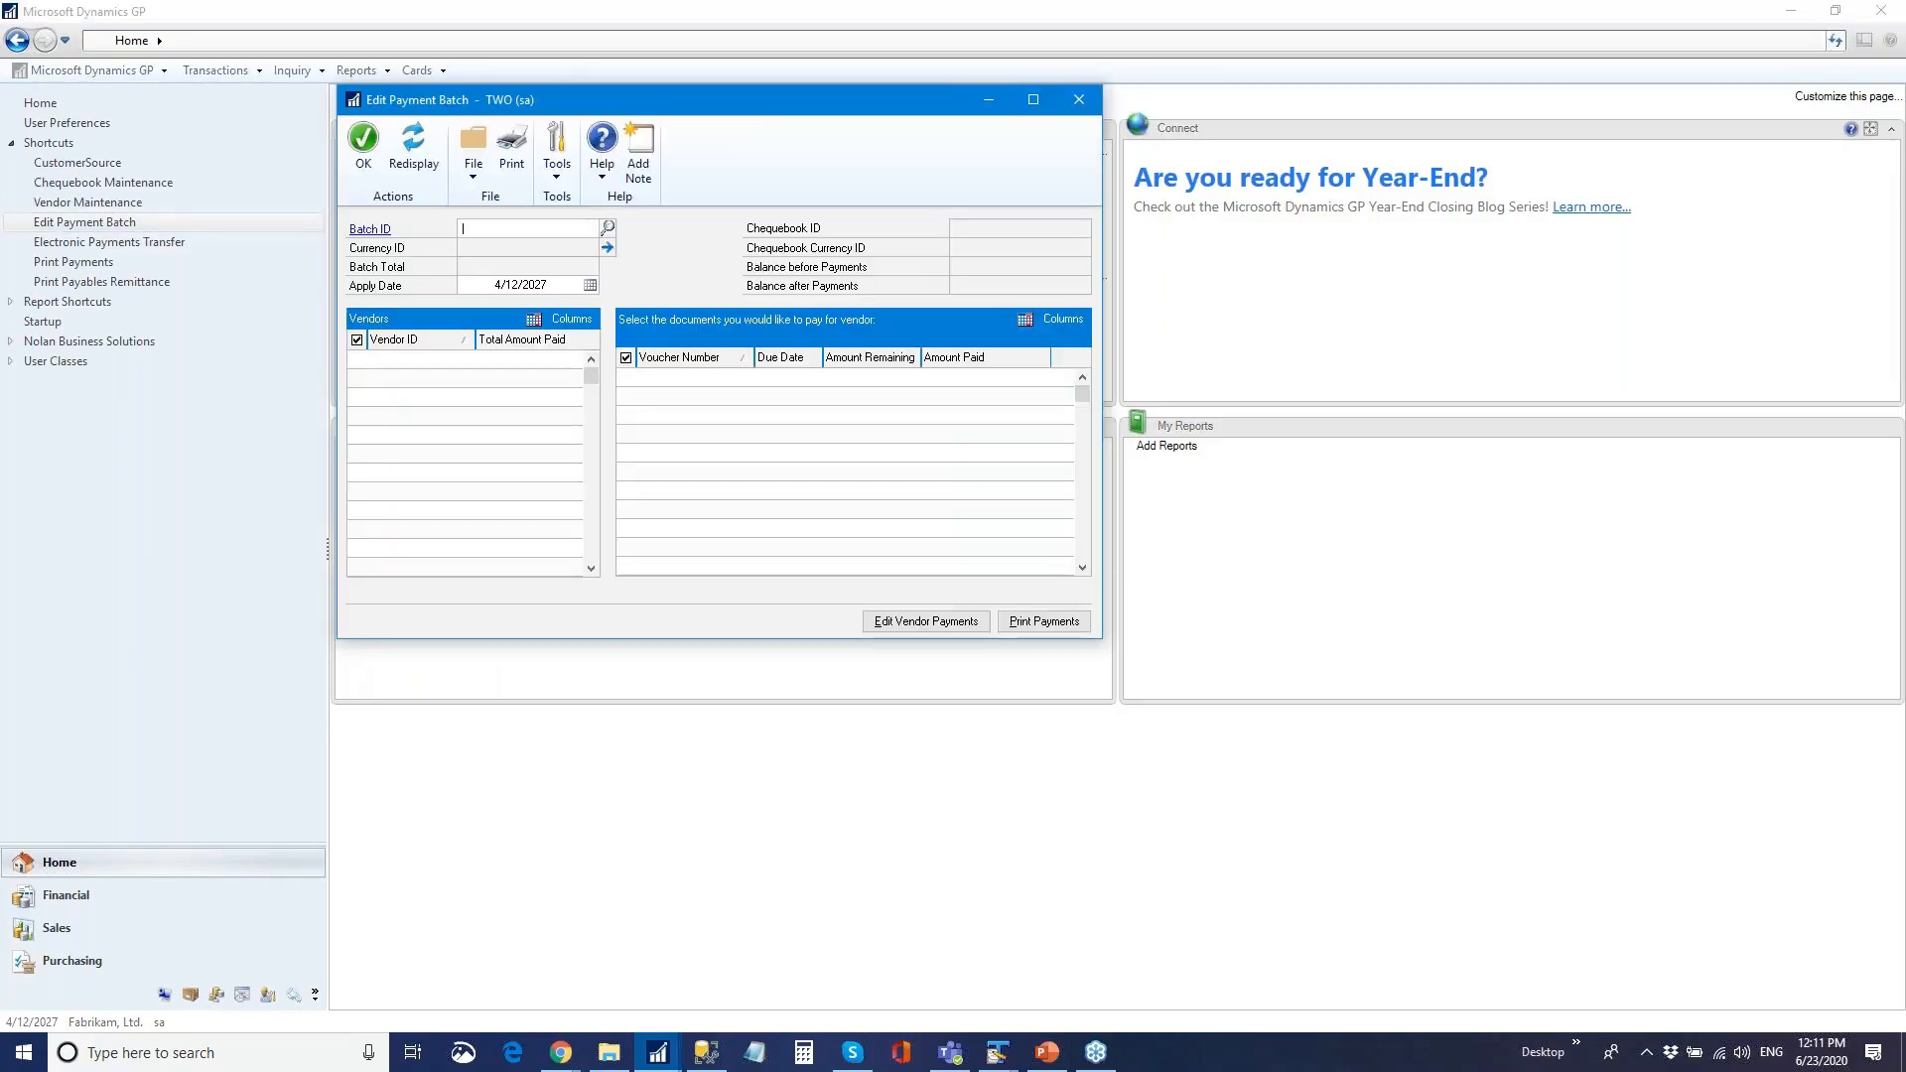
pyautogui.moveTo(747, 104)
pyautogui.mouseDown()
pyautogui.moveTo(818, 121)
pyautogui.moveTo(797, 150)
pyautogui.moveTo(740, 127)
pyautogui.mouseUp()
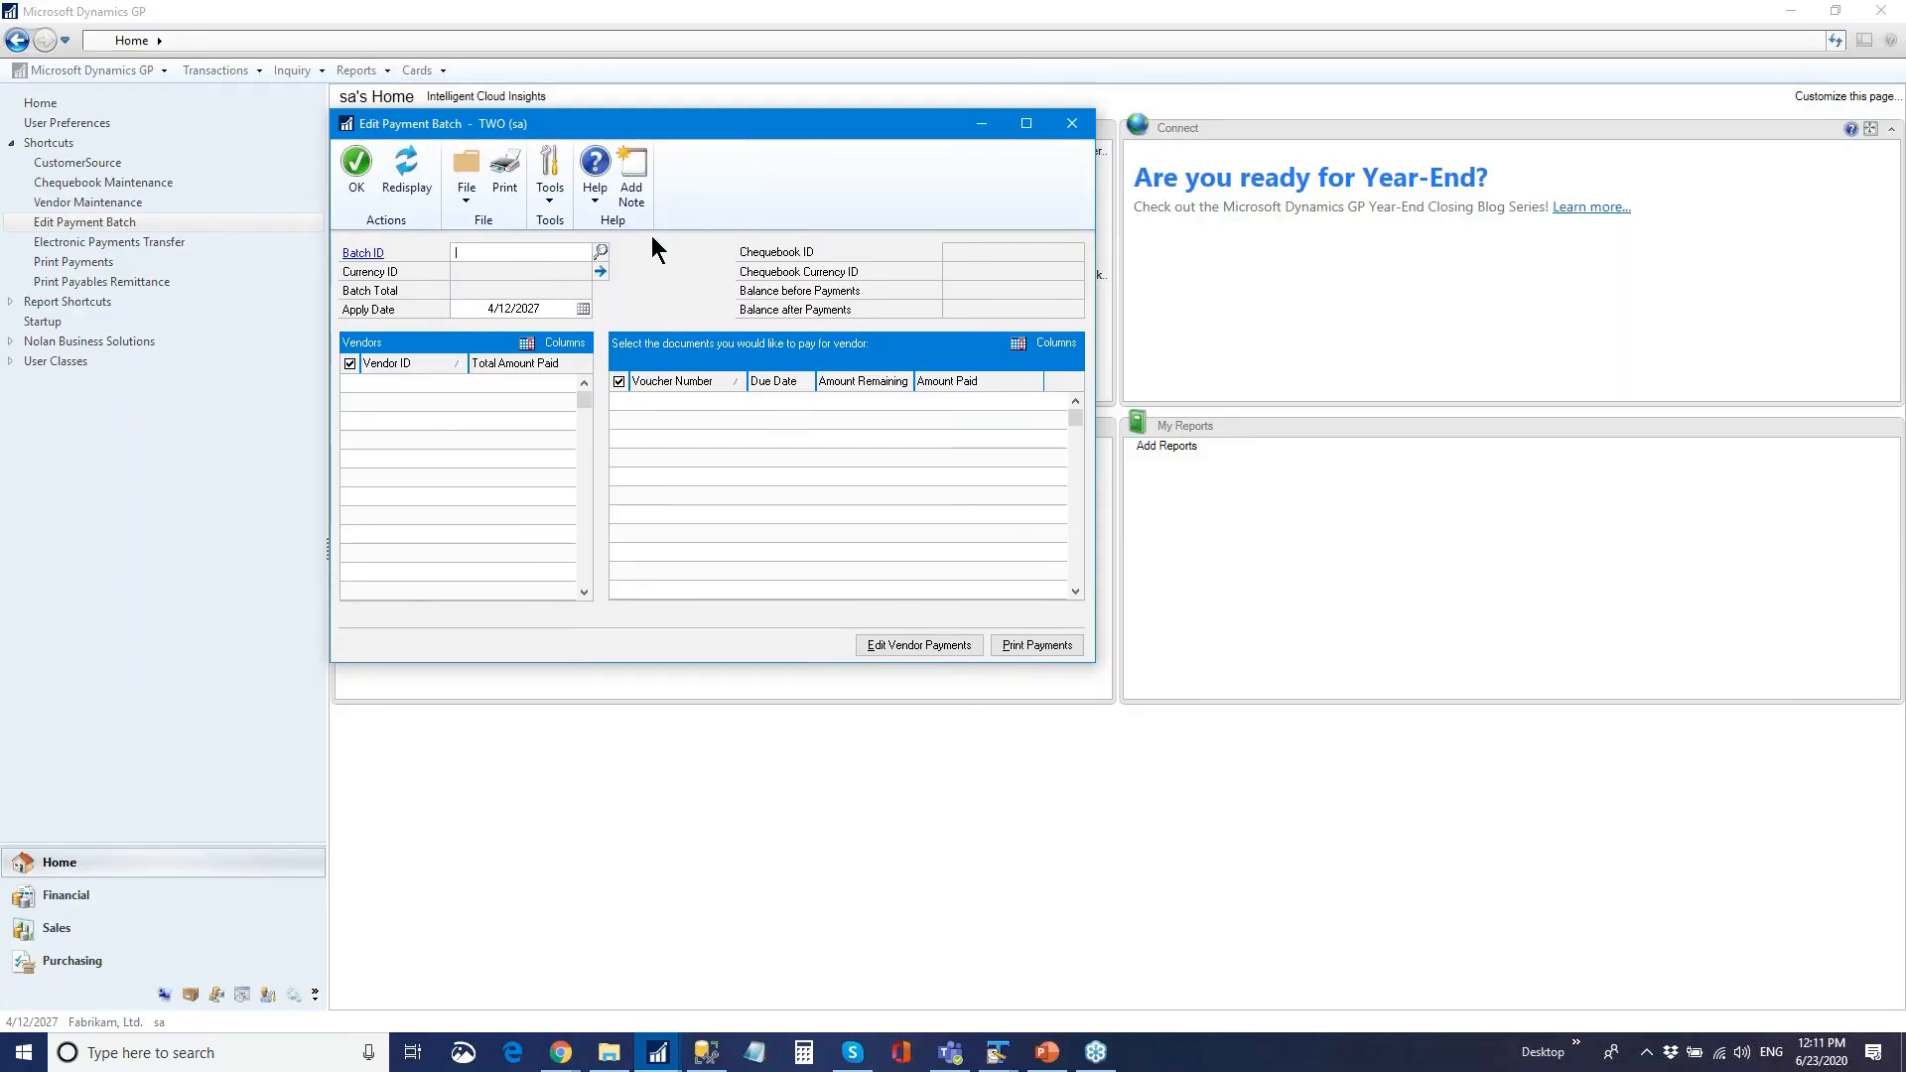
pyautogui.click(600, 253)
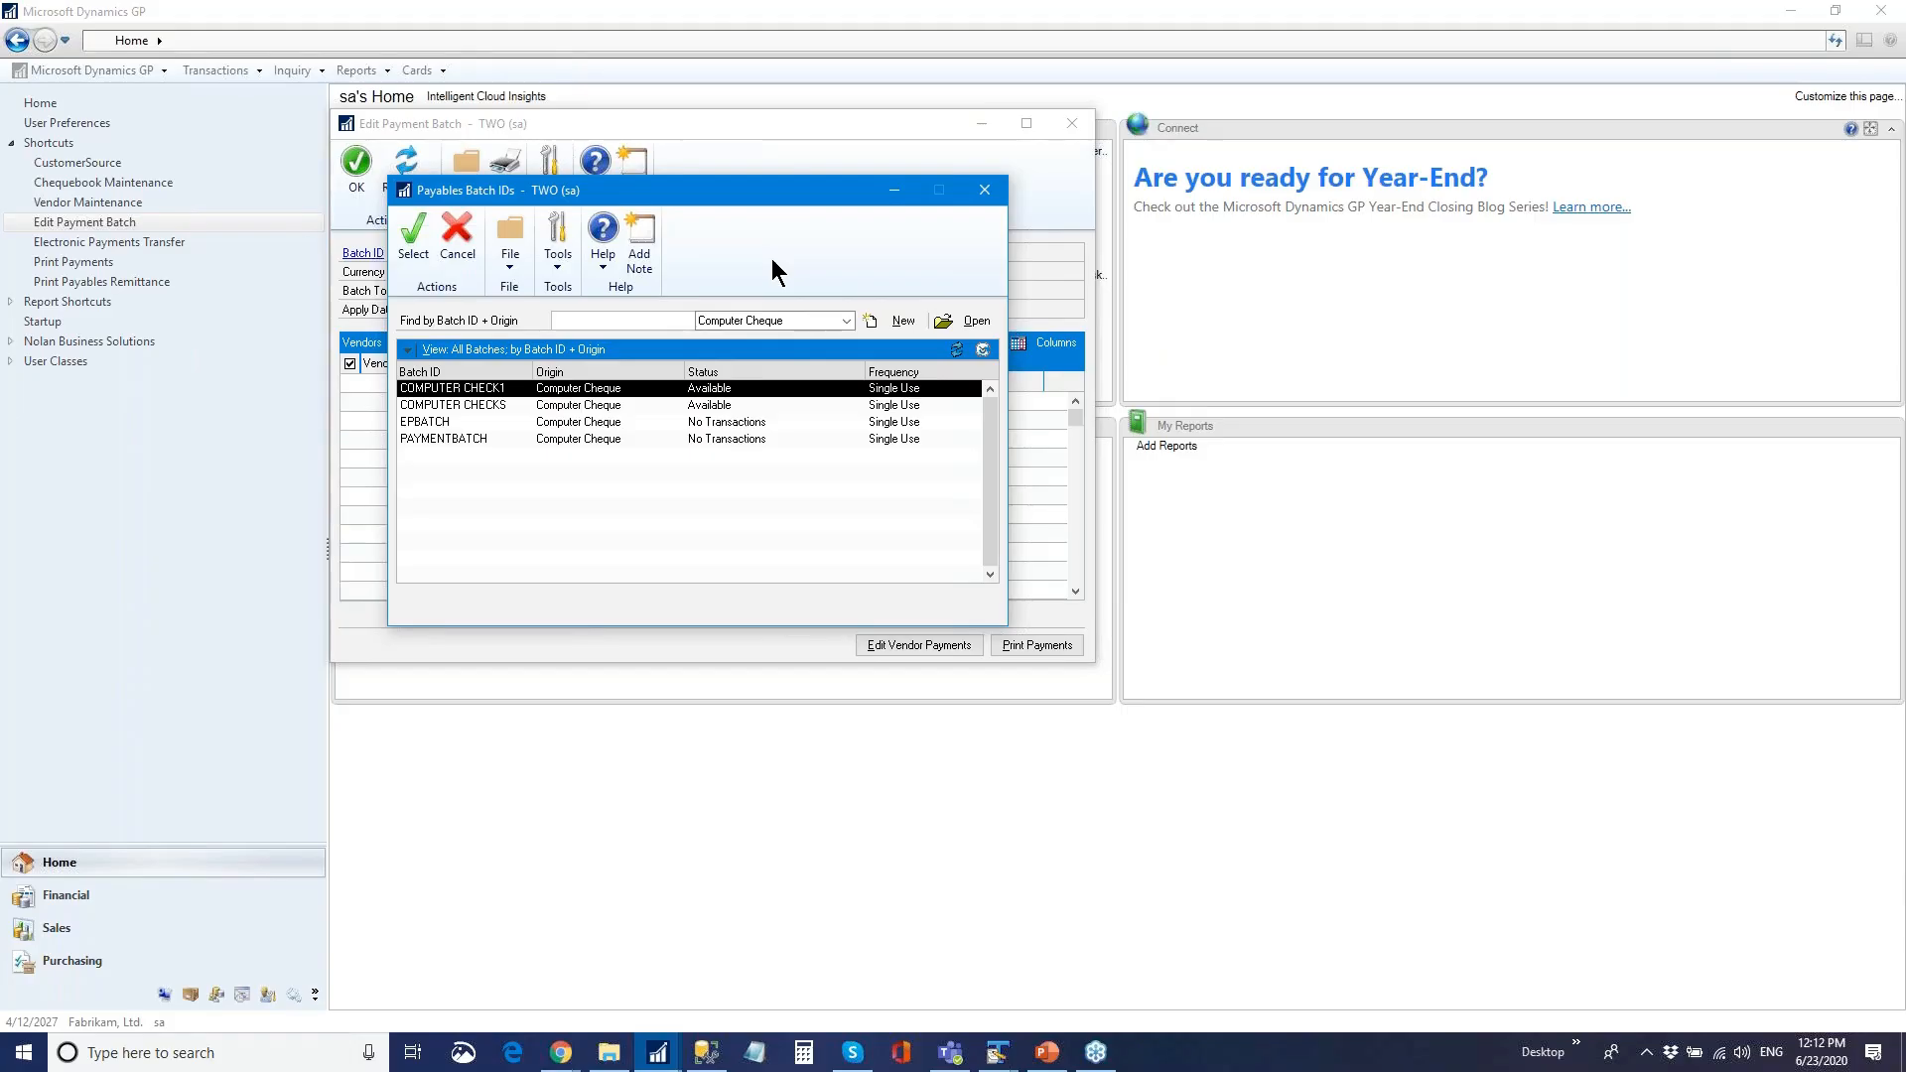
# - In PAYMENTBATCH, pay ABCCOMPANY €350.00 and AUTOFINA0001 €645.00 (total €995.00), then go to Print Payments
pyautogui.doubleClick(593, 437)
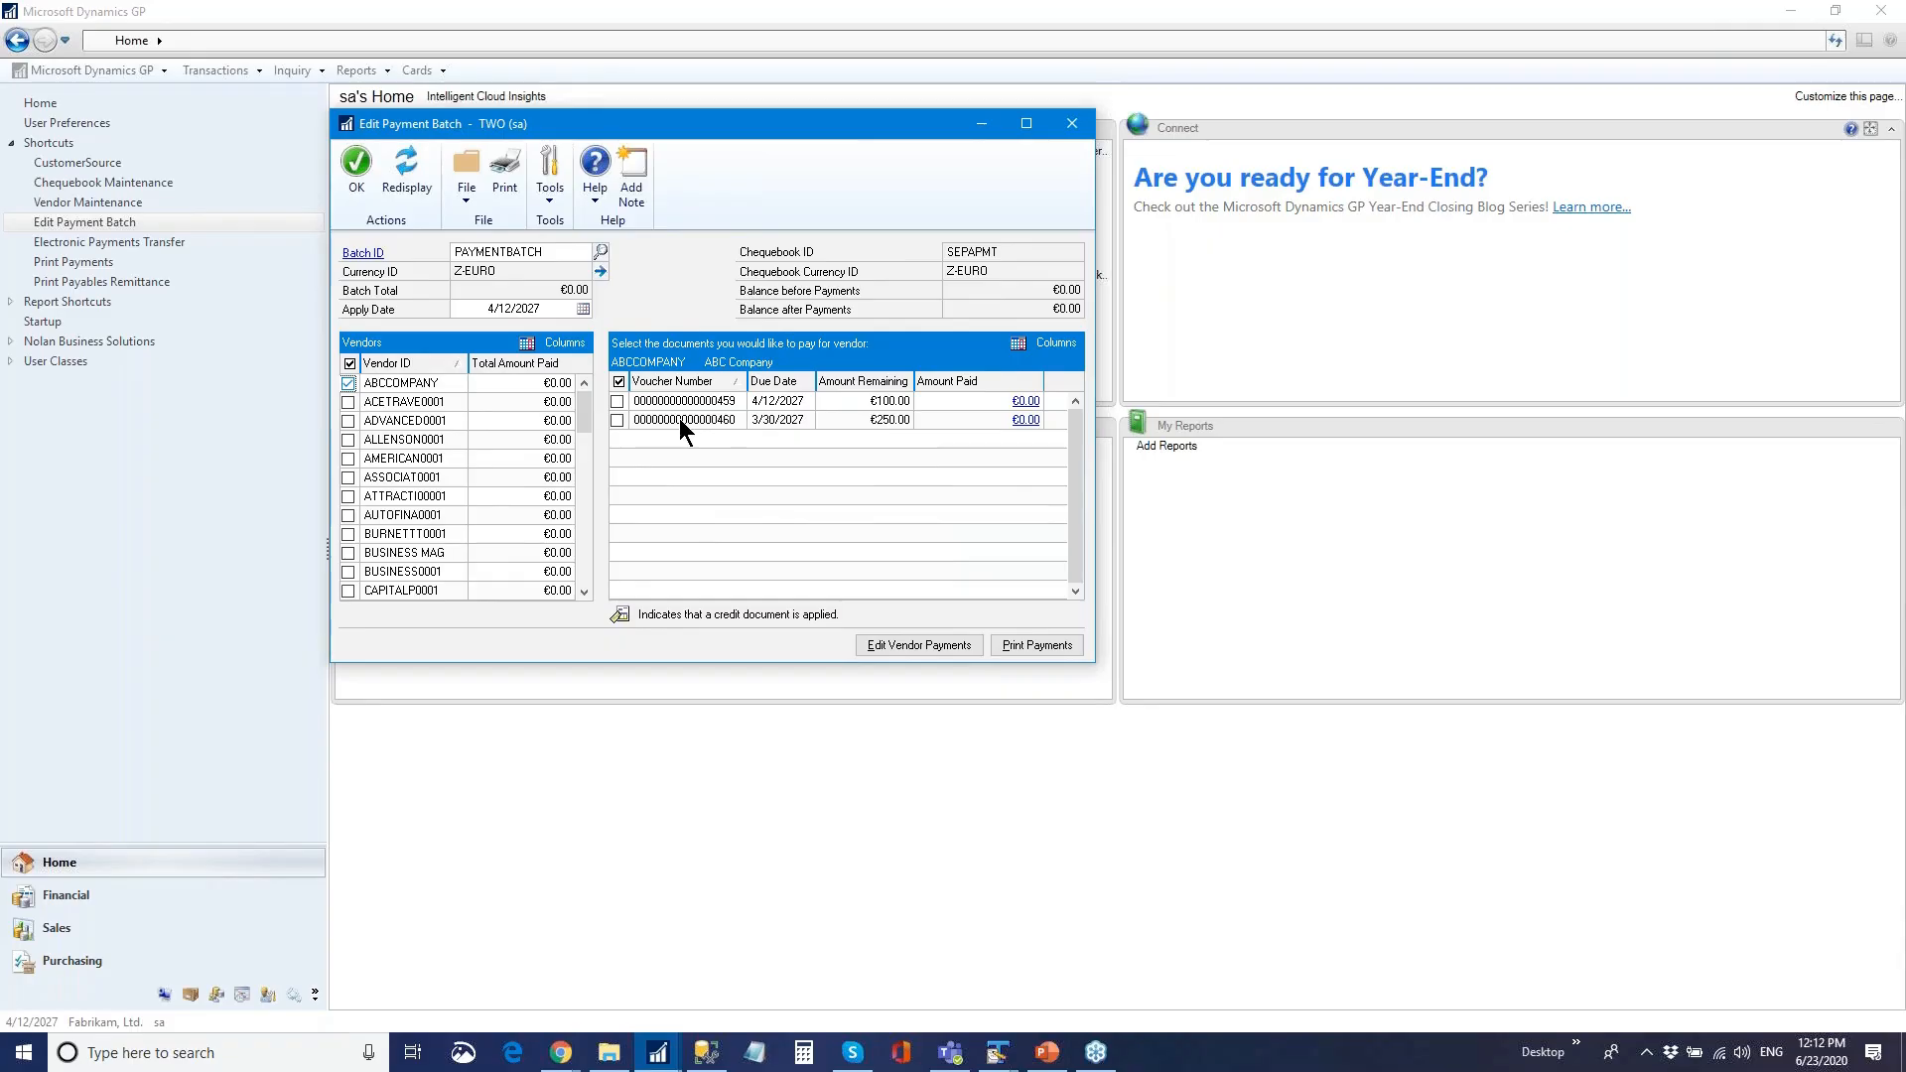
pyautogui.click(619, 381)
pyautogui.click(346, 514)
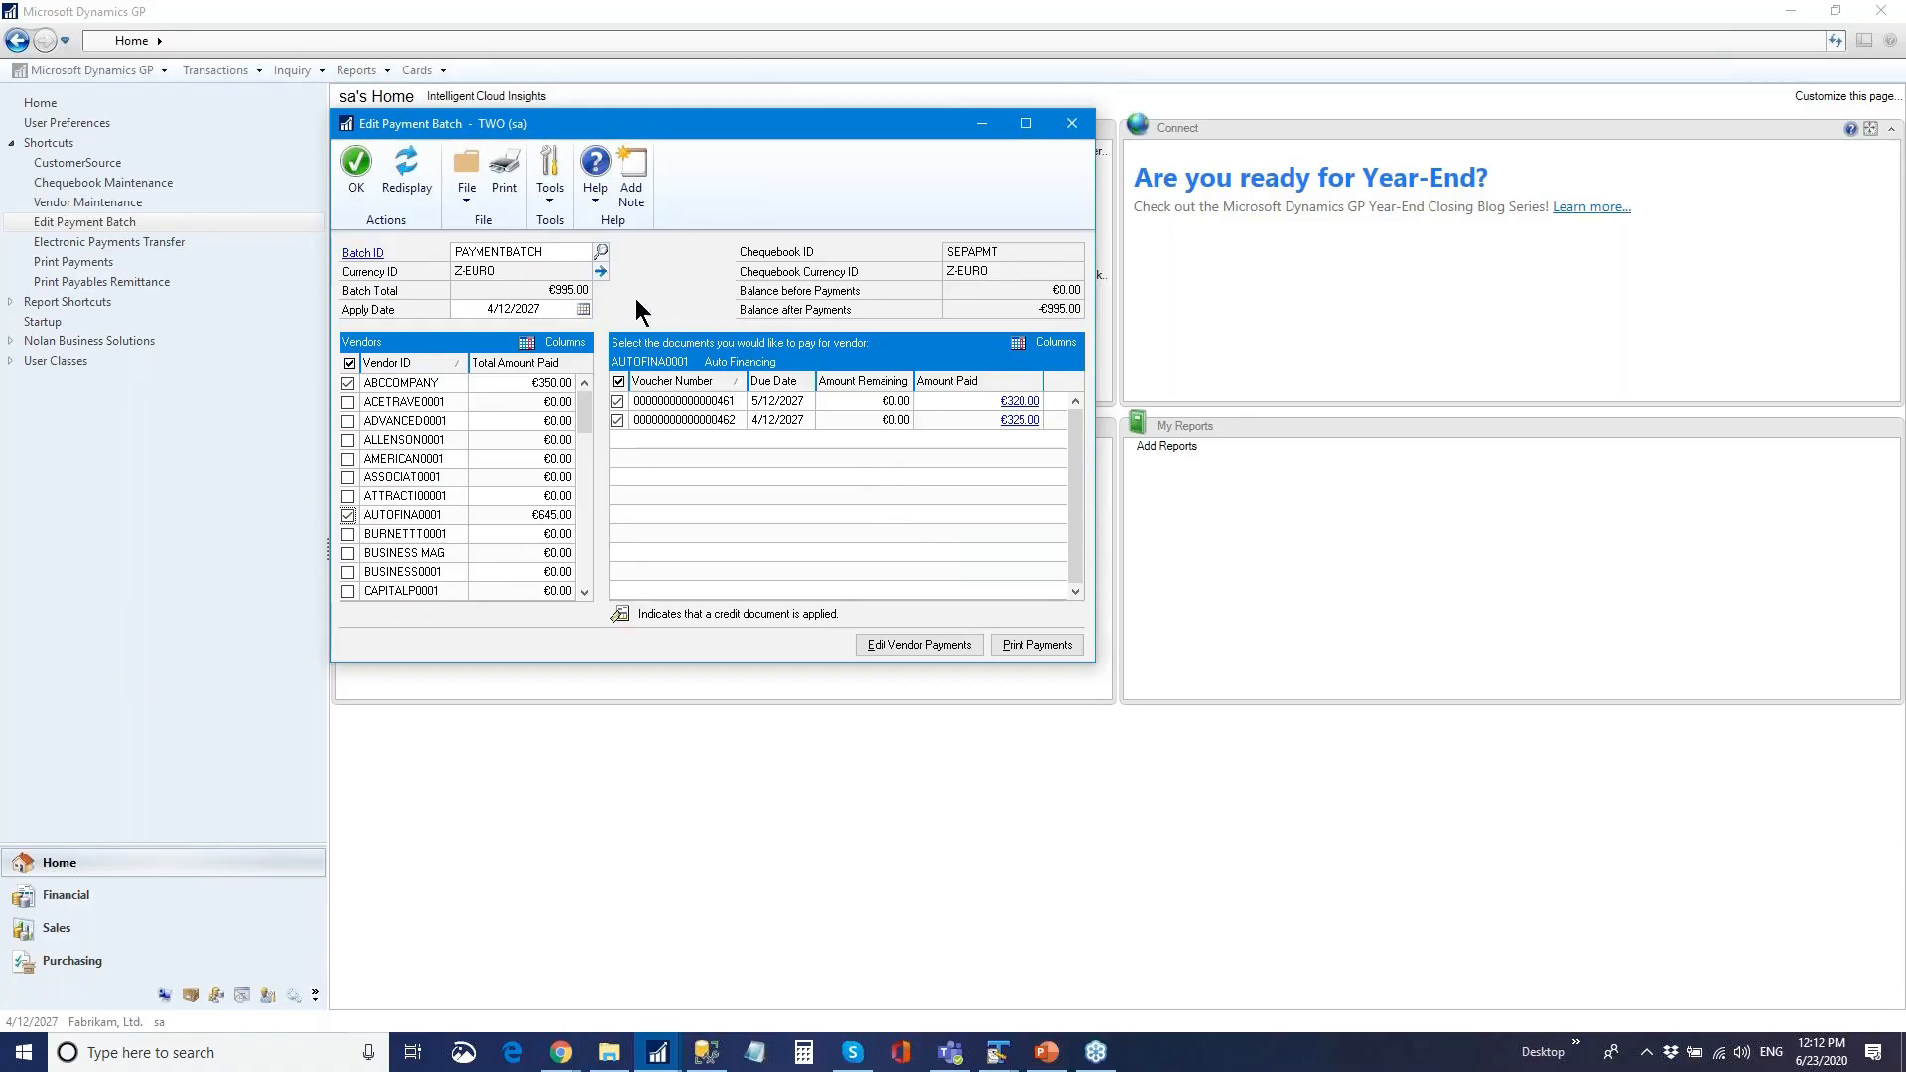
pyautogui.click(1039, 655)
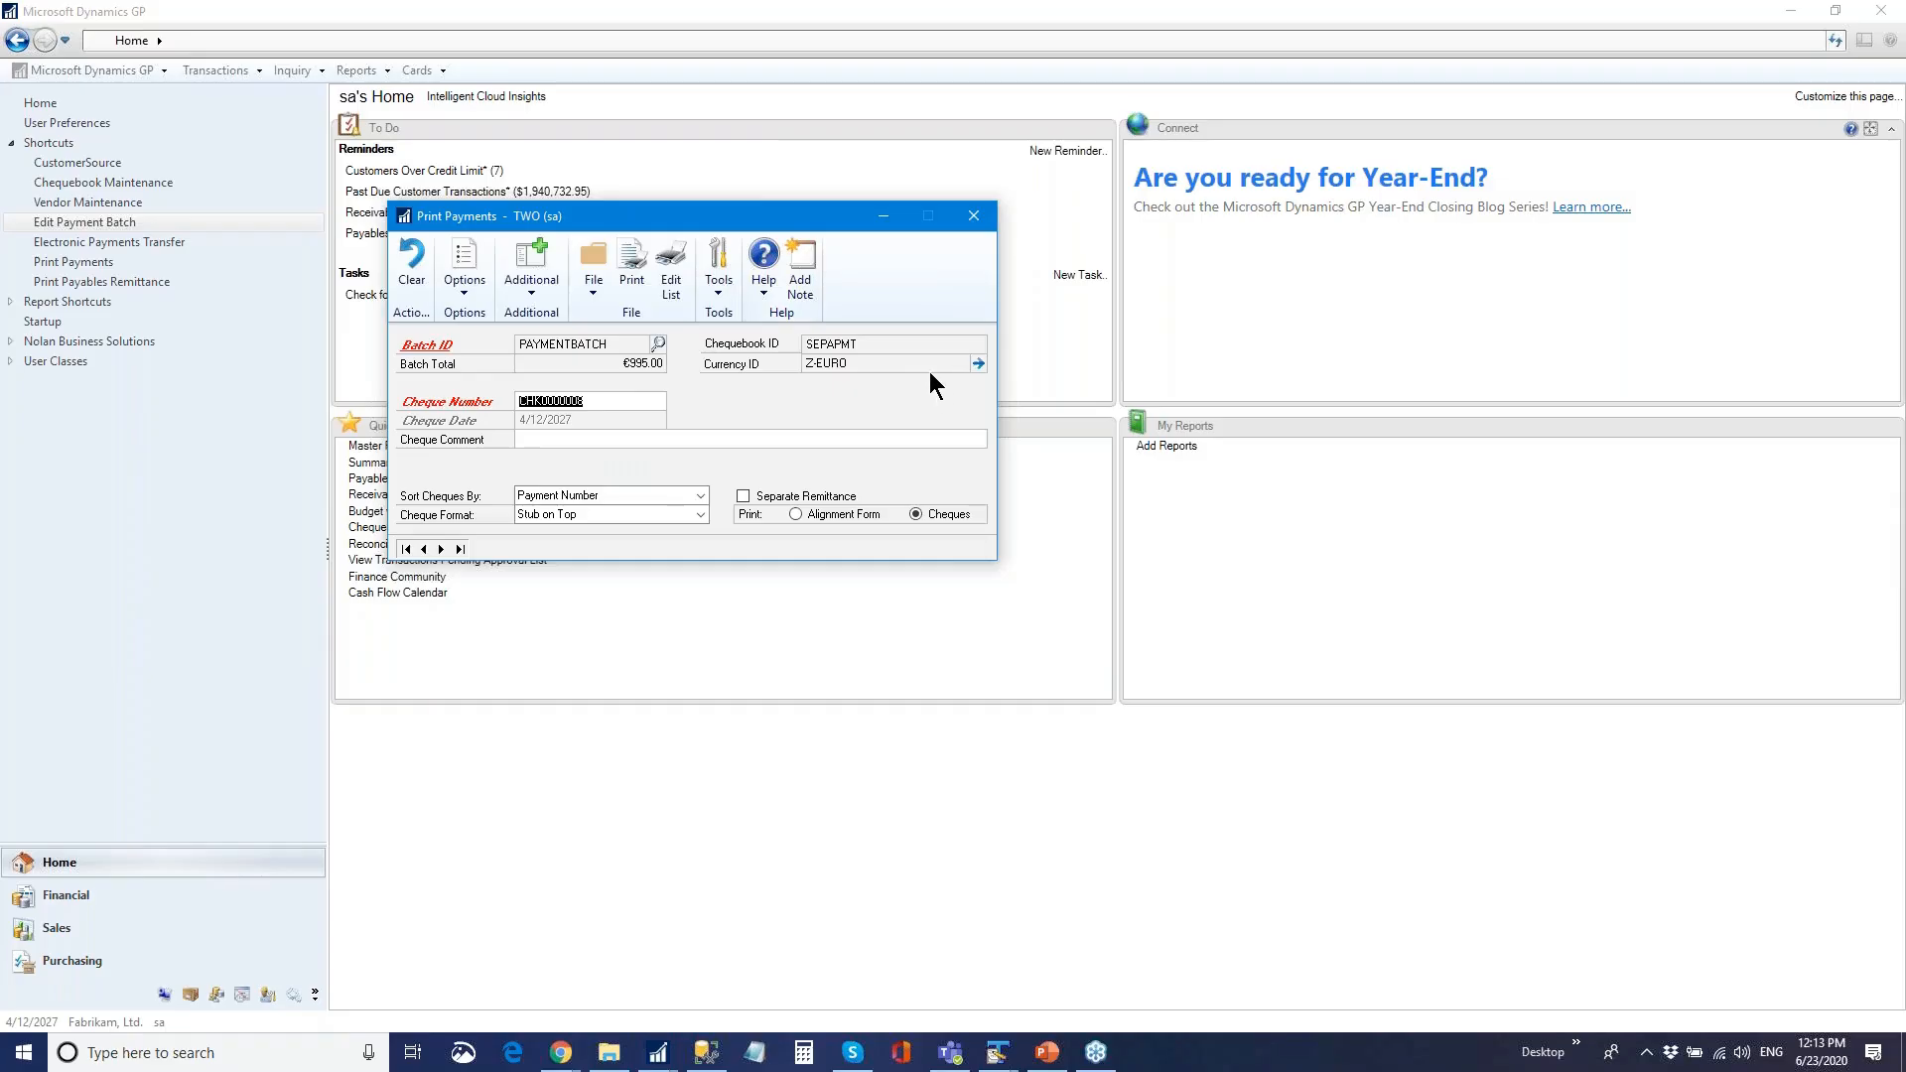
# - Close the Print Payments window
pyautogui.click(974, 216)
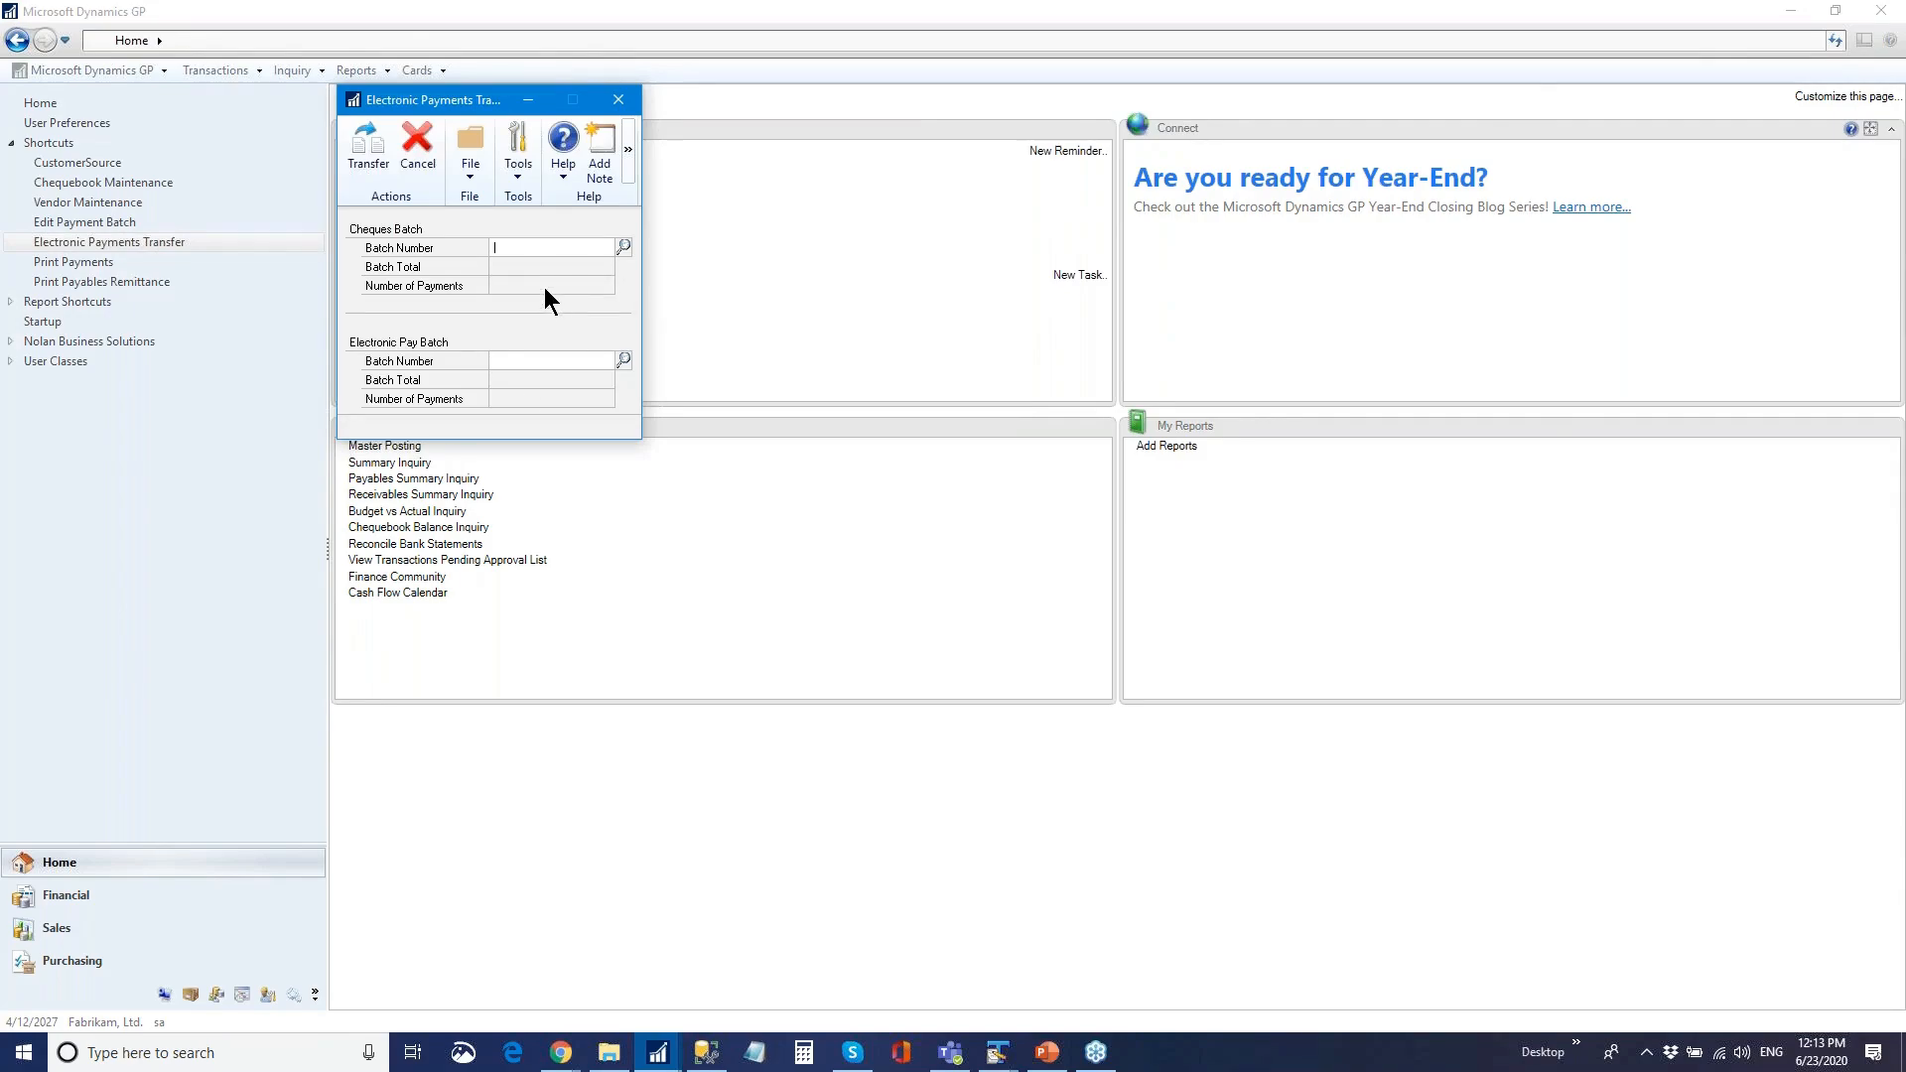
# - Transfer the electronic payment from cheque batch PAYMENTBATCH into electronic batch EPBATCH
pyautogui.click(624, 247)
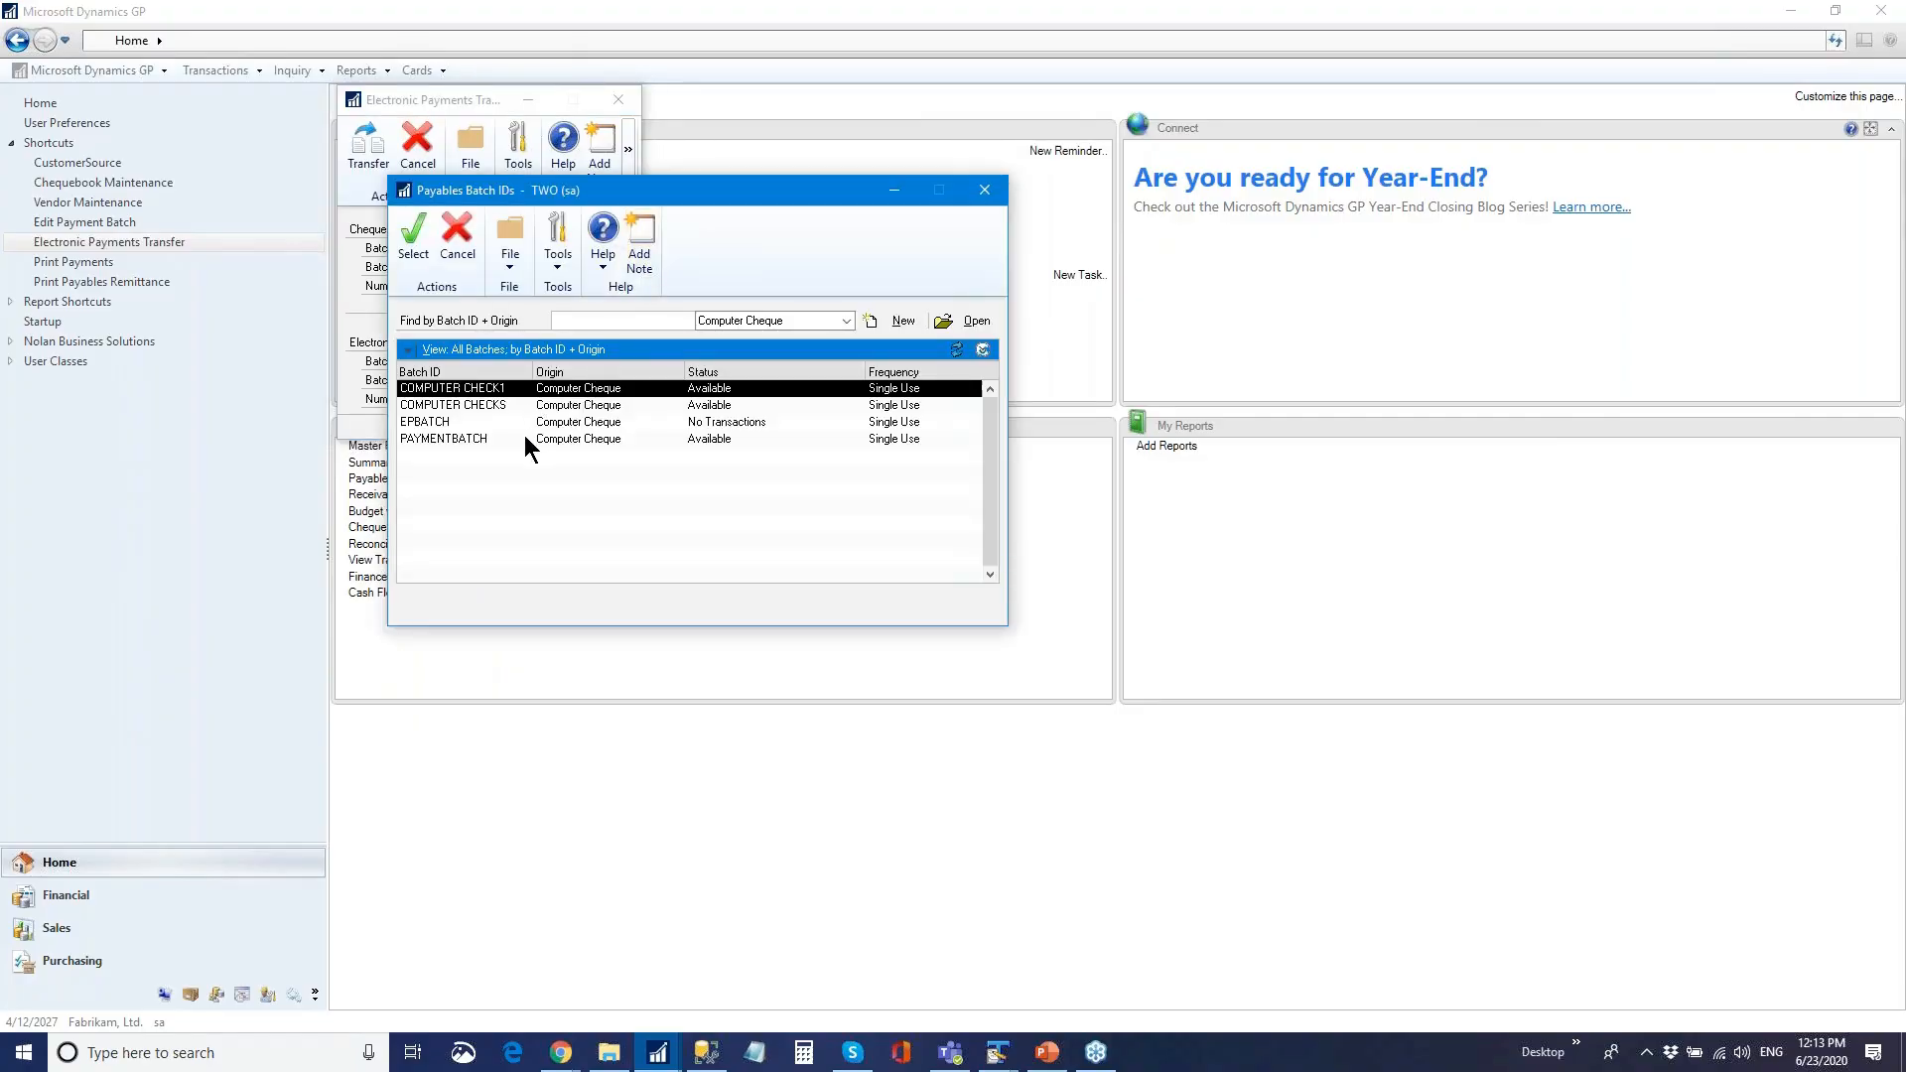
pyautogui.doubleClick(525, 435)
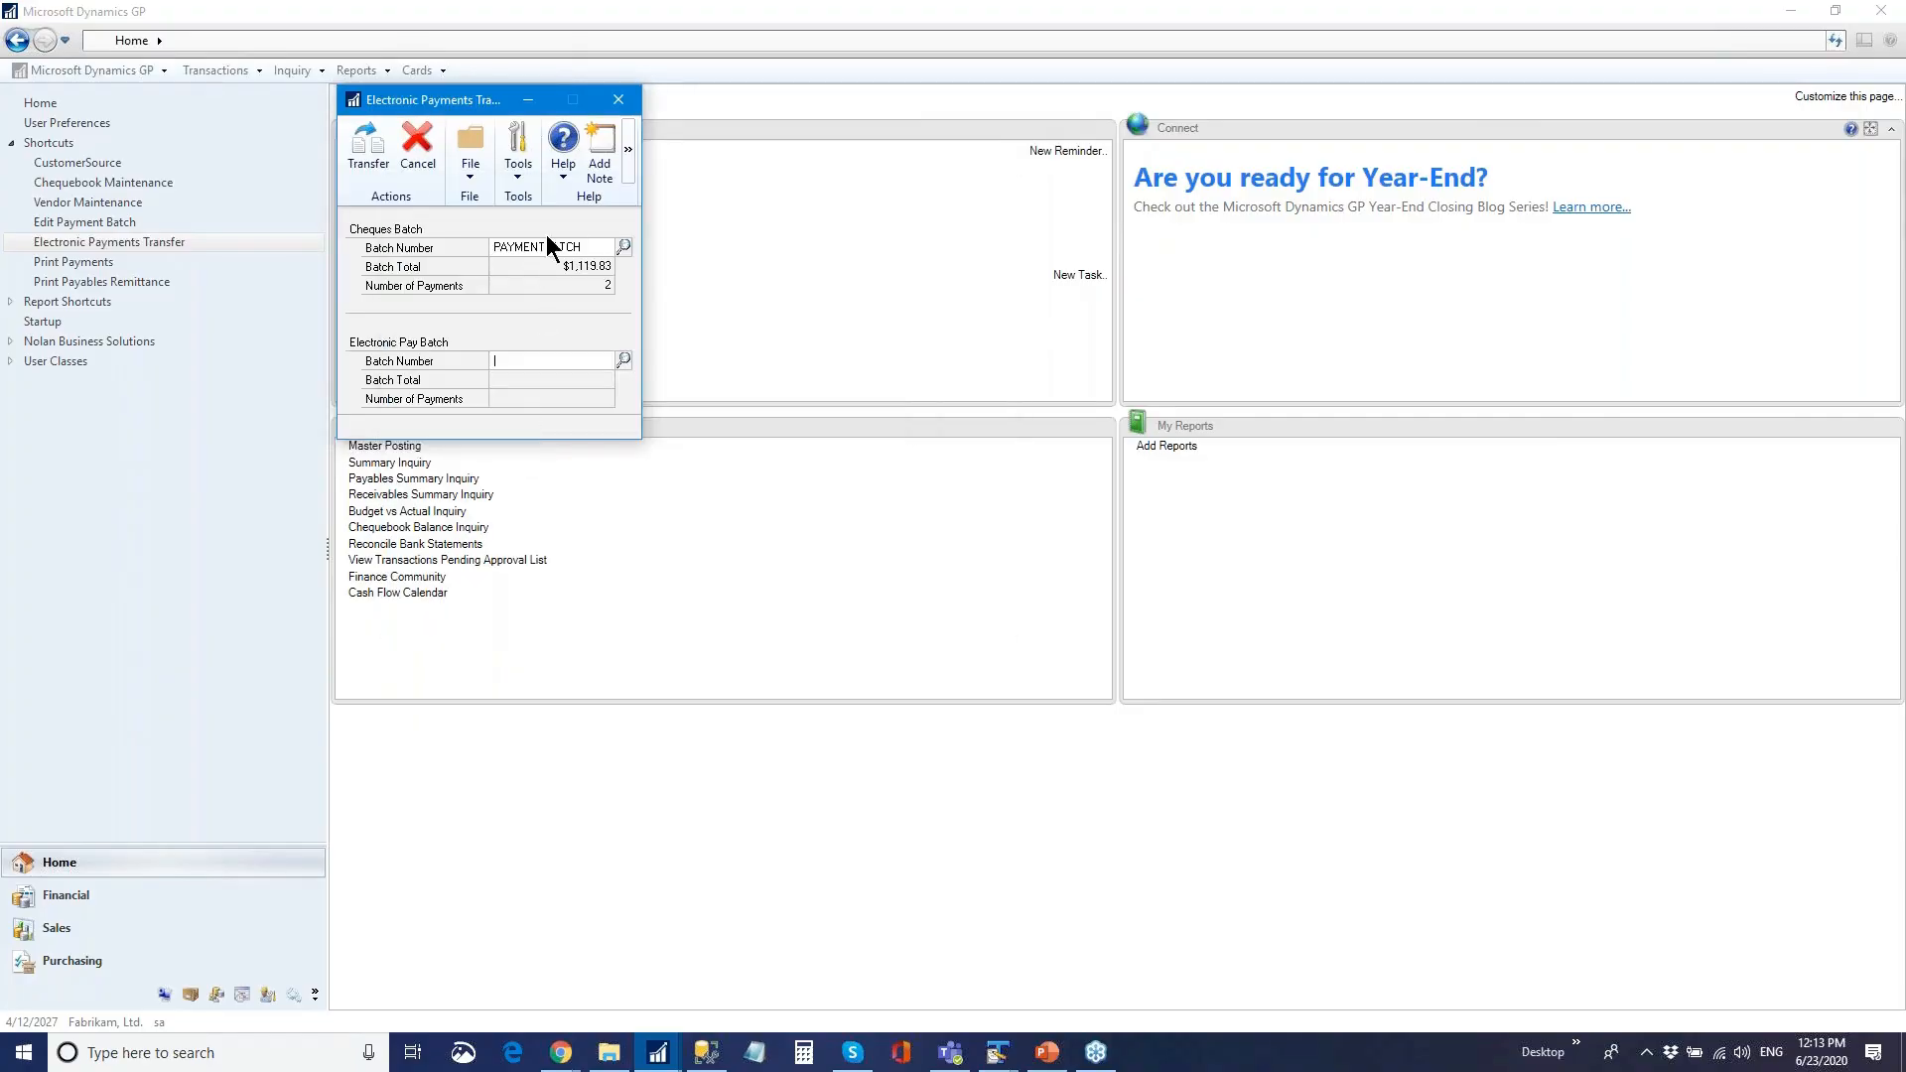
pyautogui.click(623, 359)
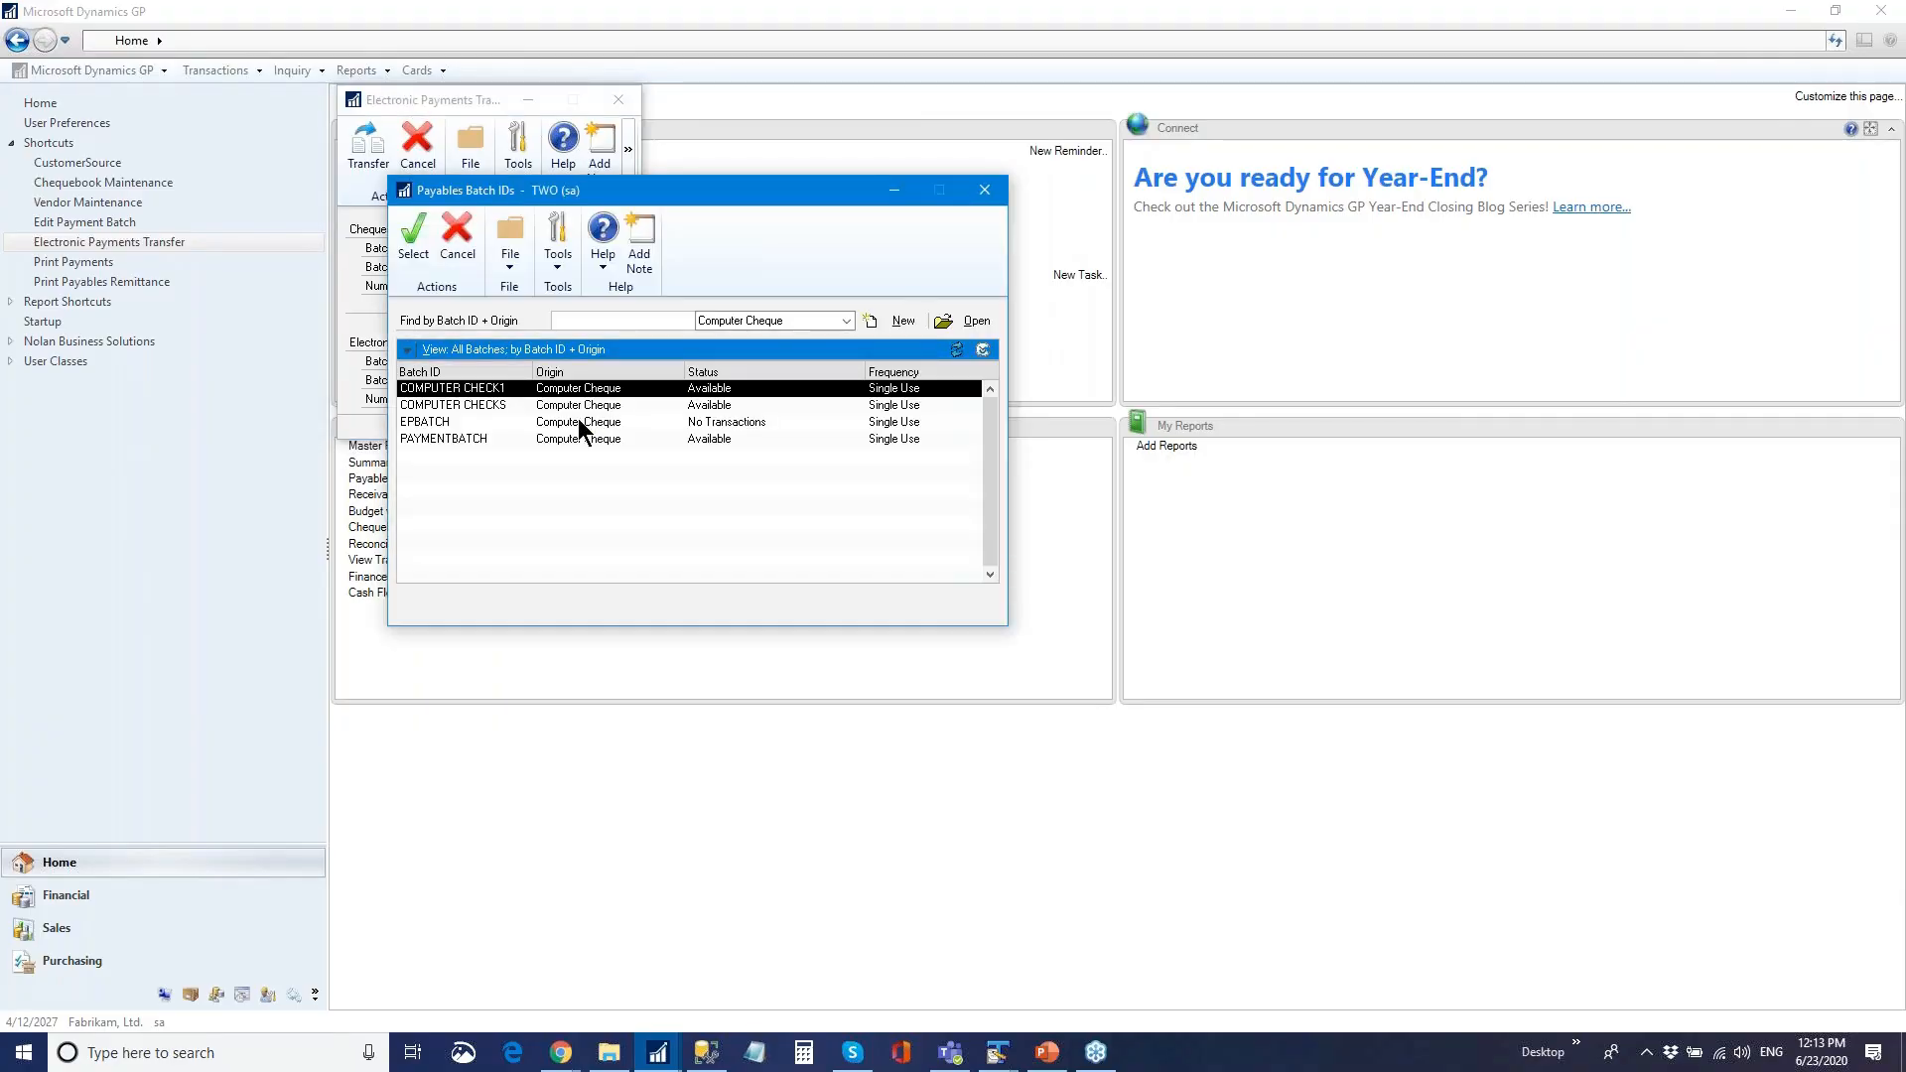
pyautogui.doubleClick(566, 420)
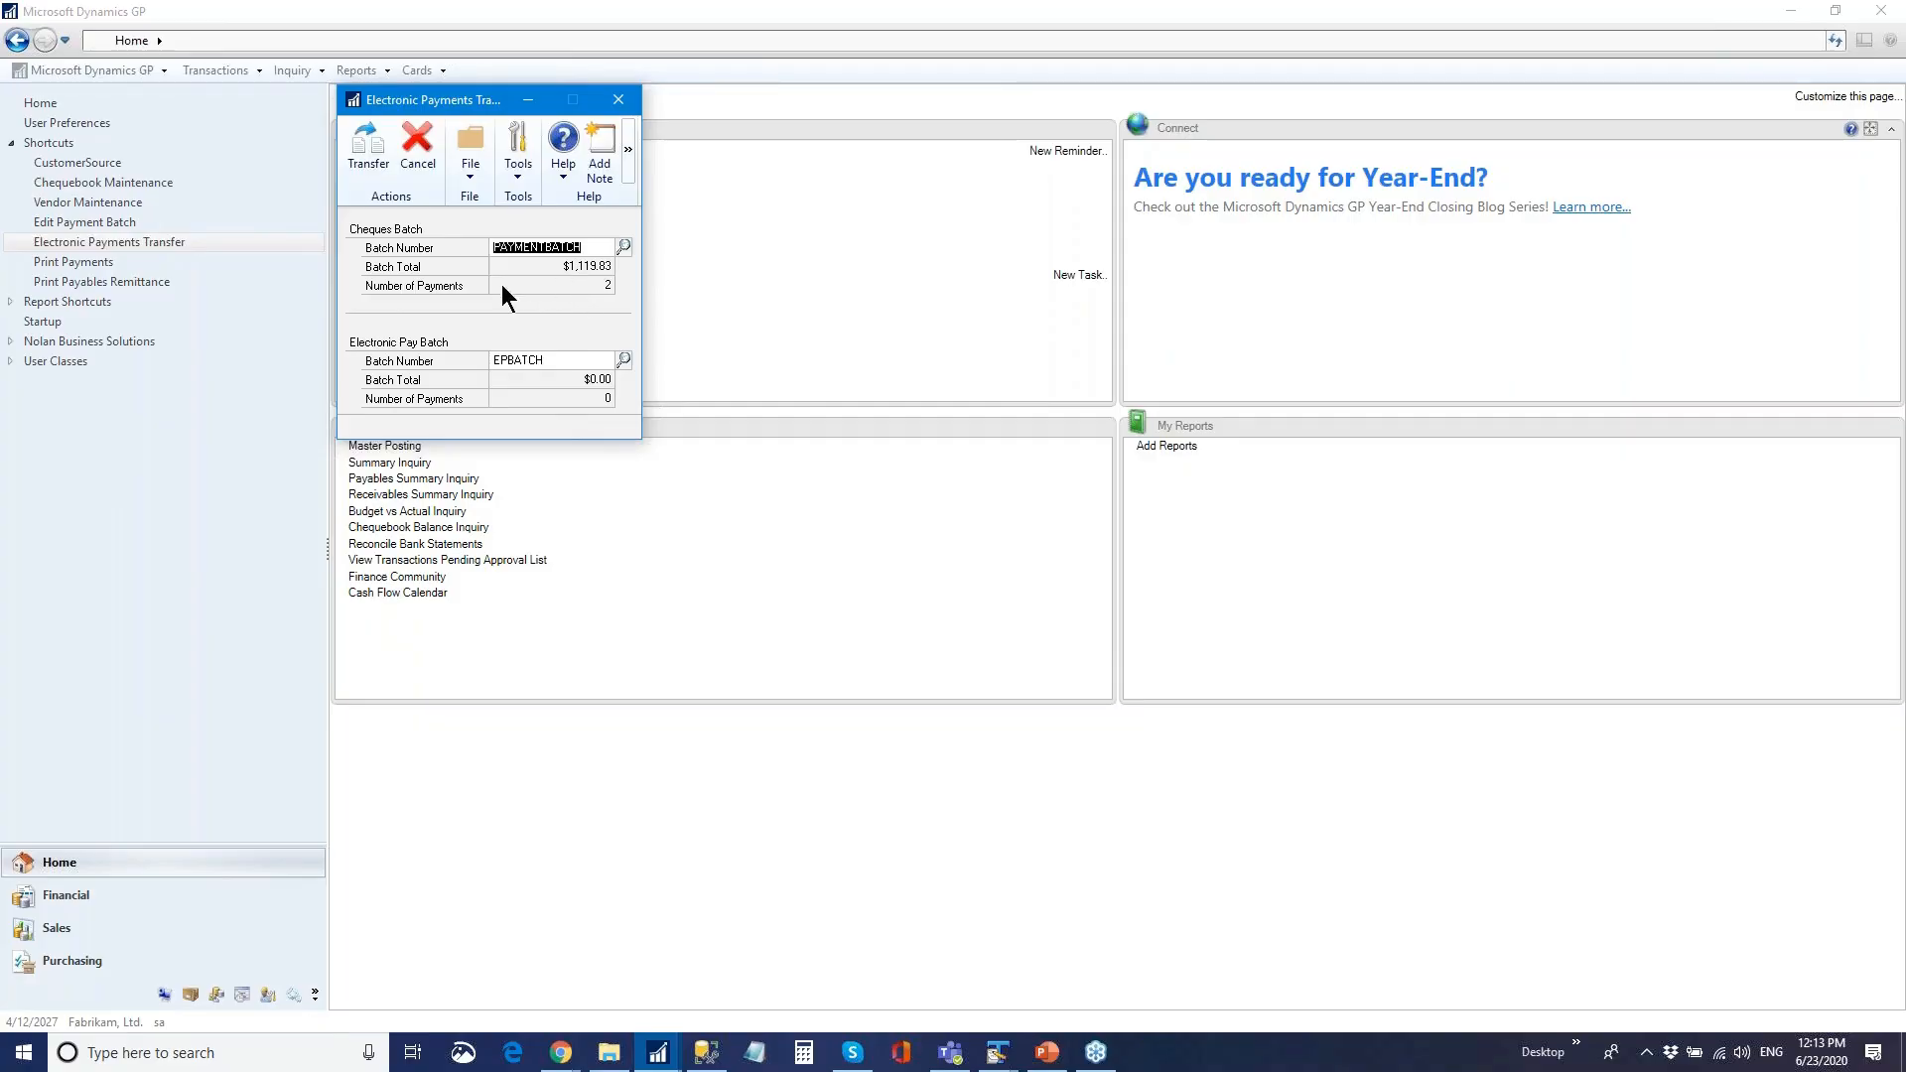
pyautogui.click(382, 157)
pyautogui.click(618, 99)
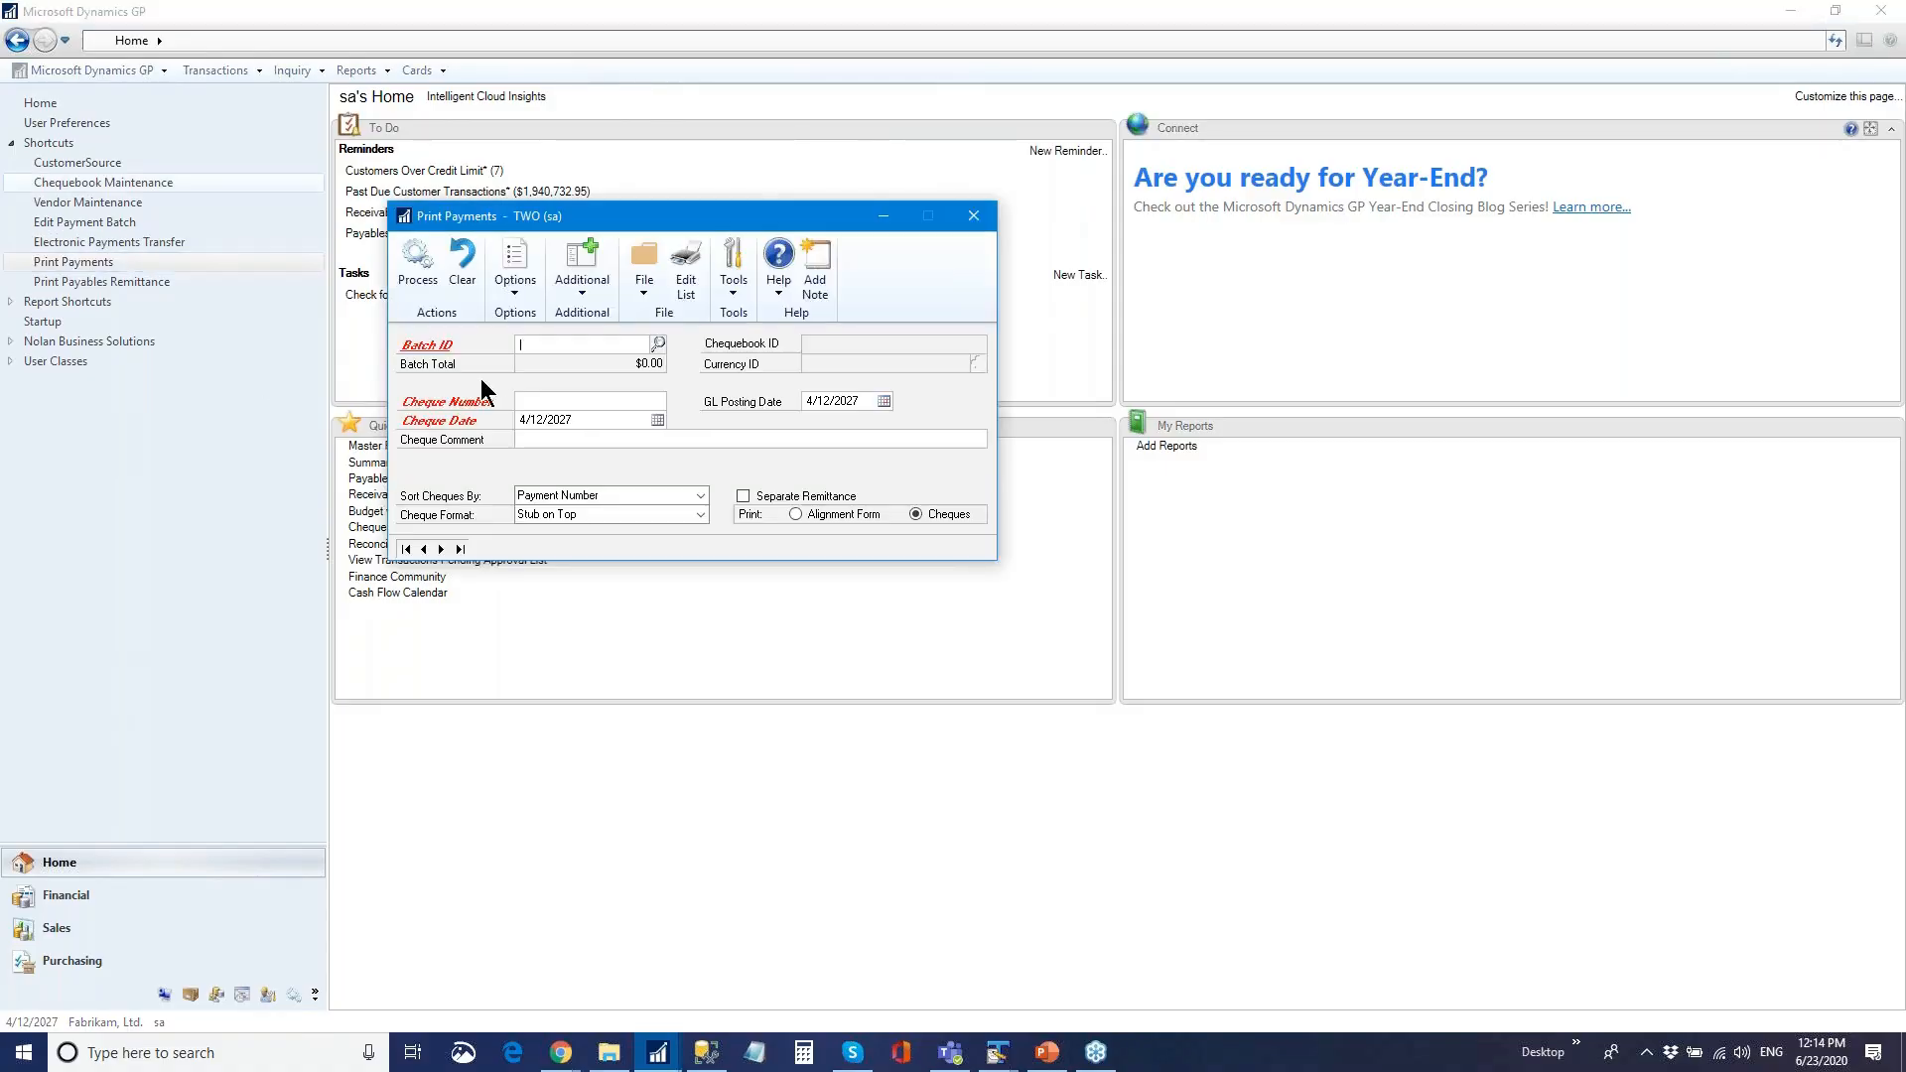
# - Print EPBATCH's €350.00 payment to screen and close the preview
pyautogui.click(660, 343)
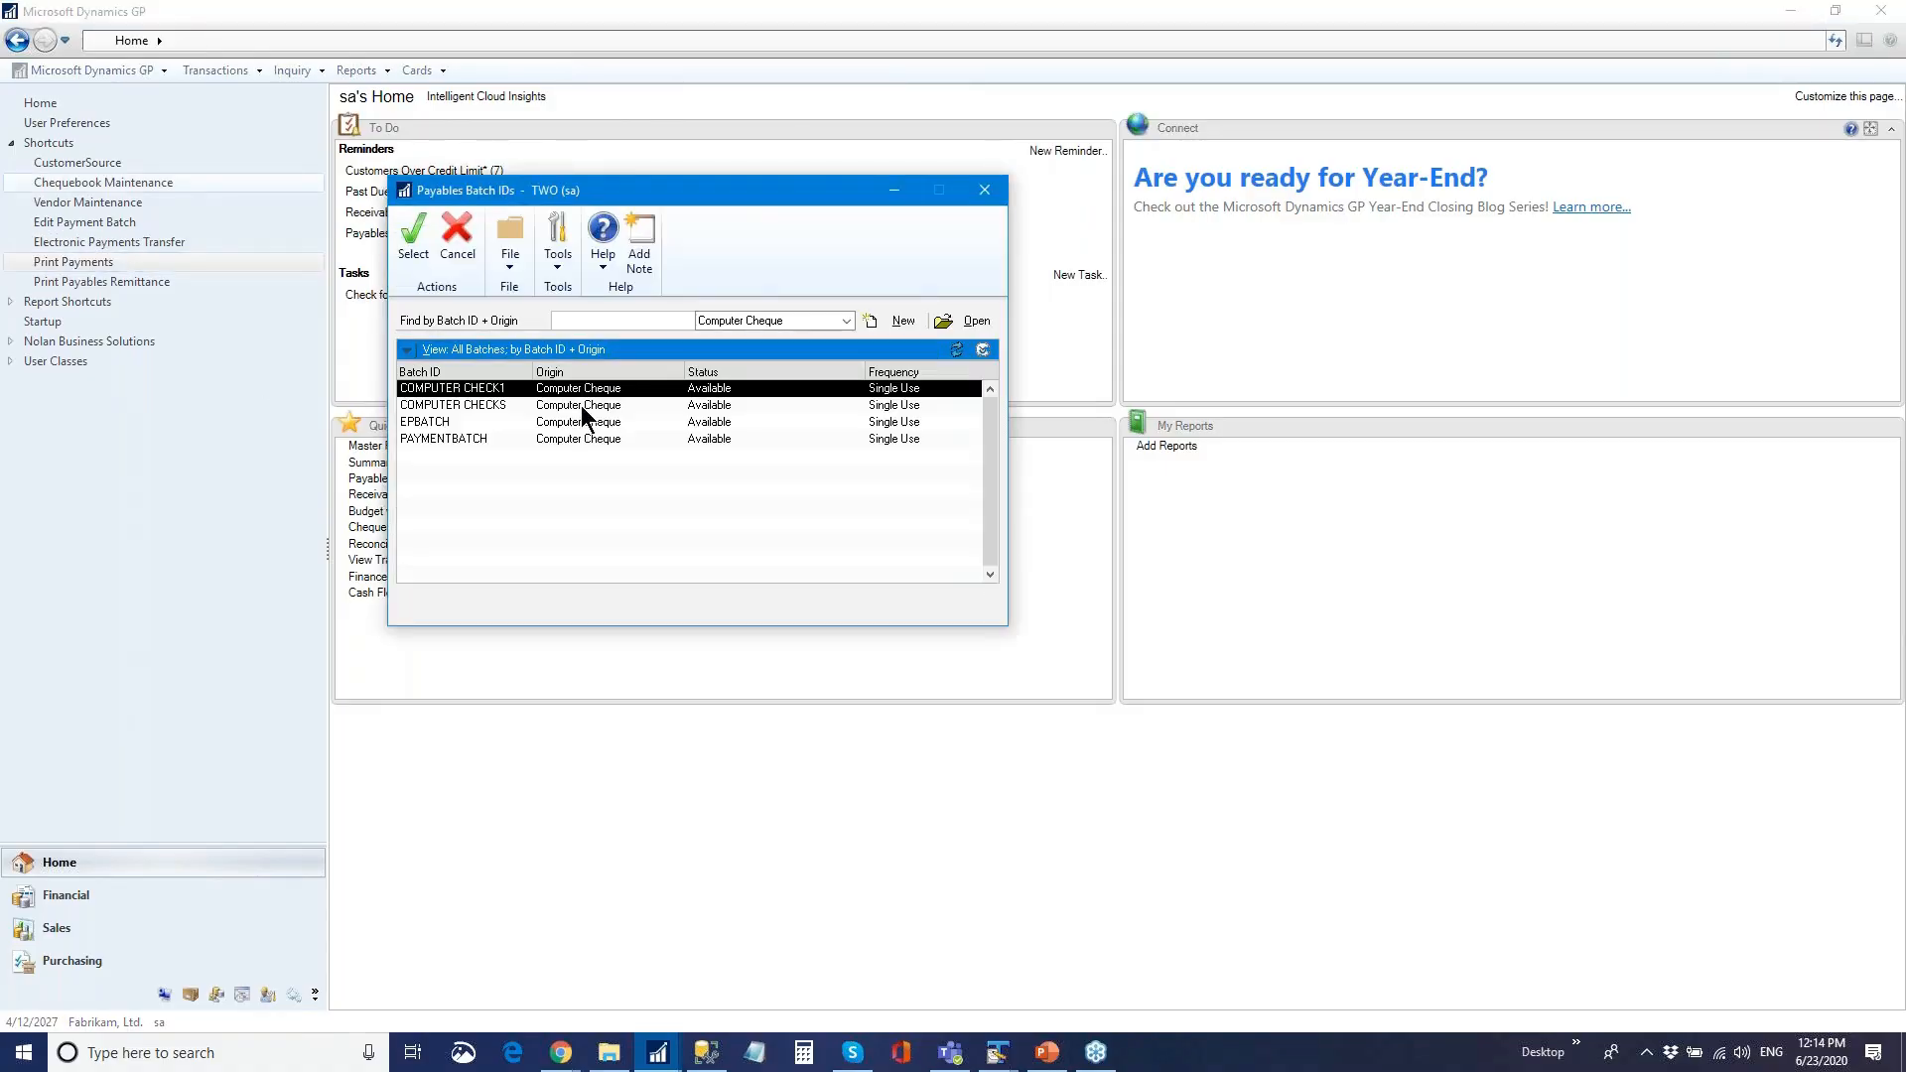
pyautogui.doubleClick(558, 422)
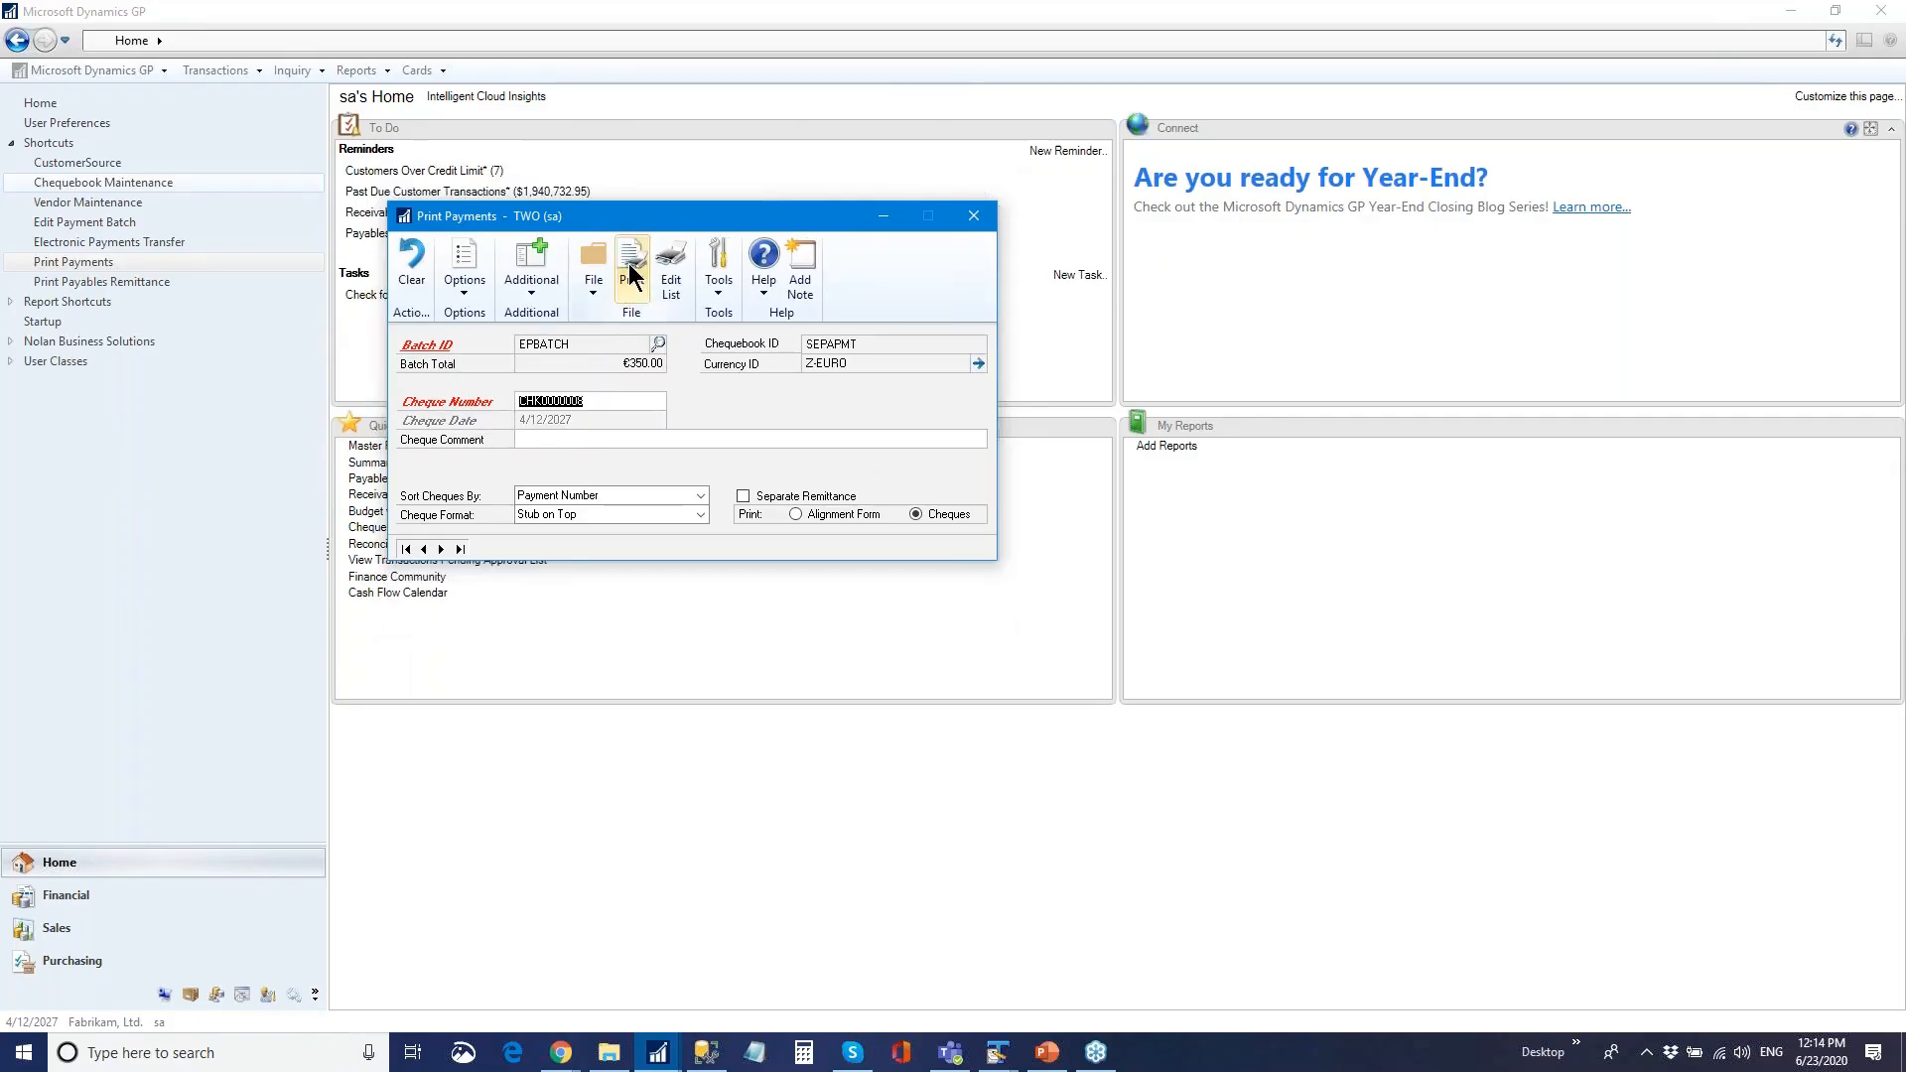
pyautogui.click(628, 264)
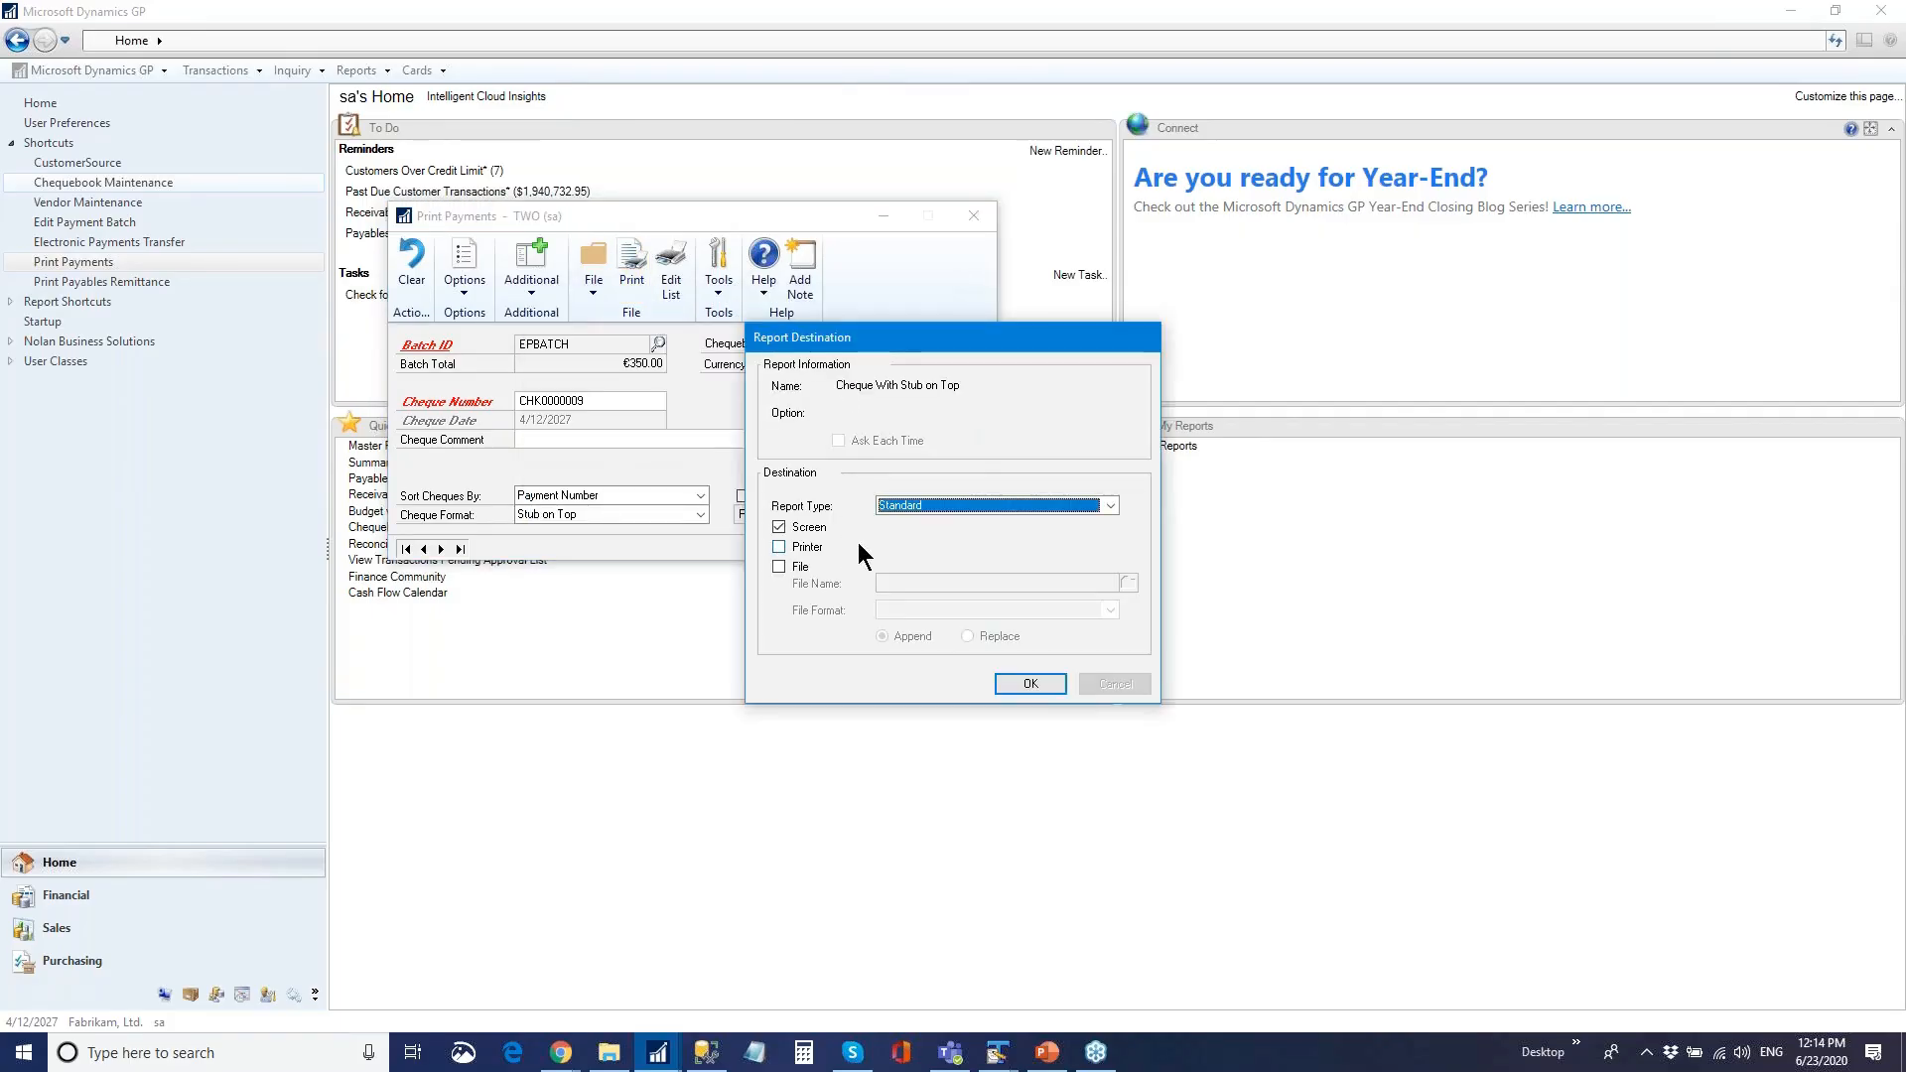
pyautogui.click(1030, 683)
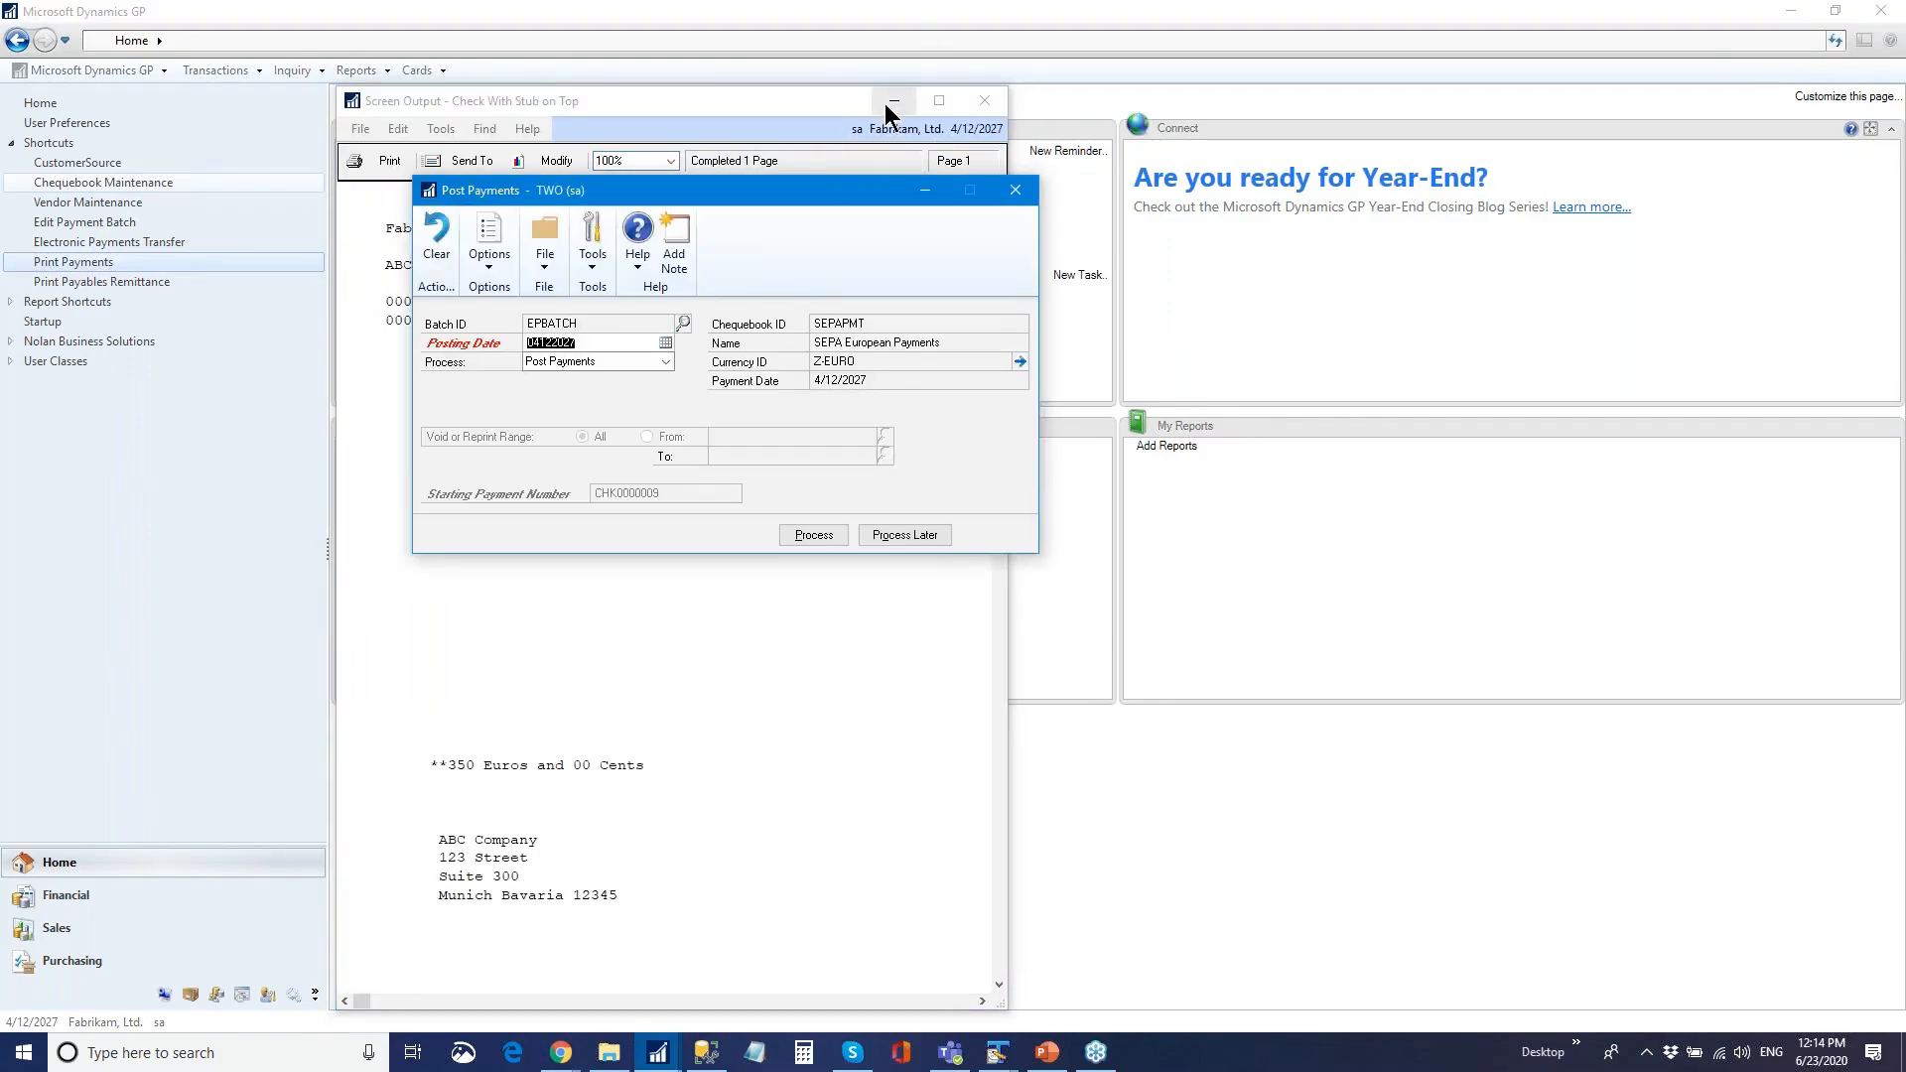
pyautogui.click(985, 99)
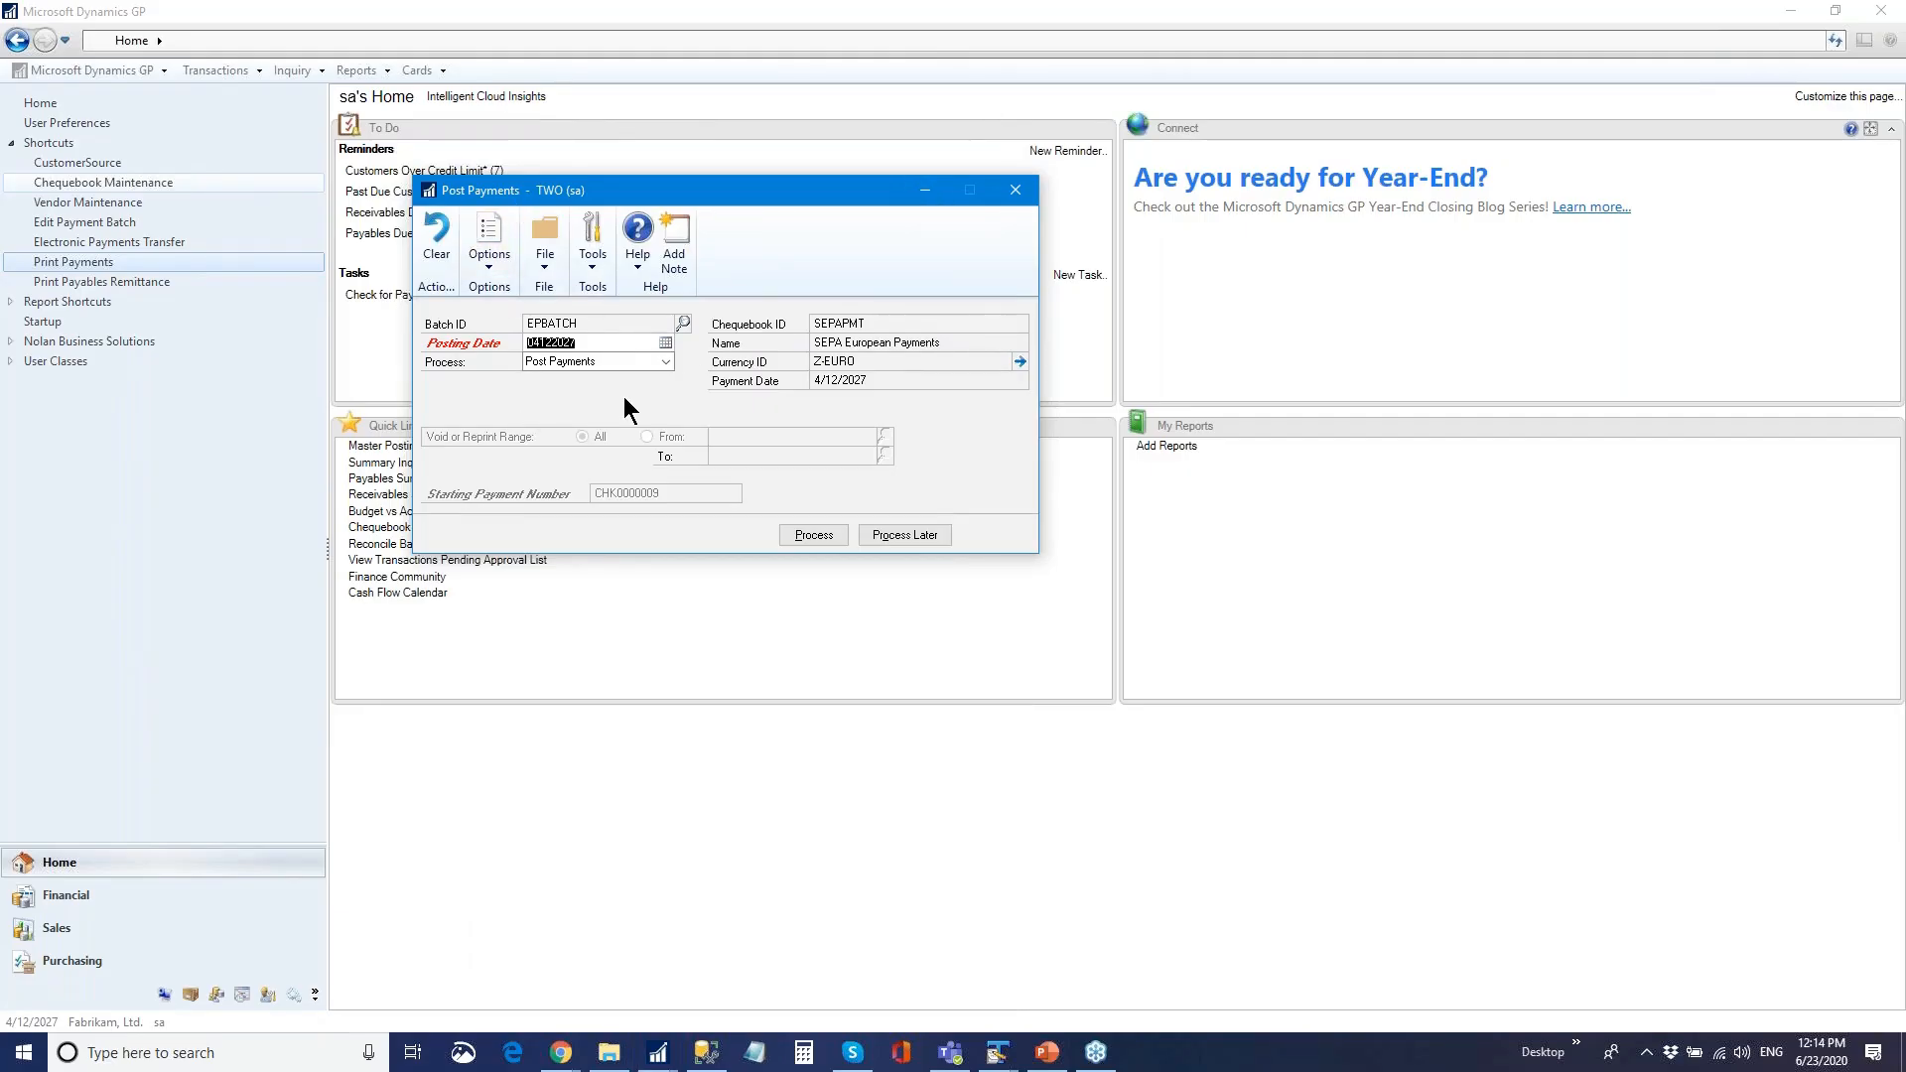
# - Post the EPBATCH payments, cancelling output for each posting journal report
pyautogui.click(814, 536)
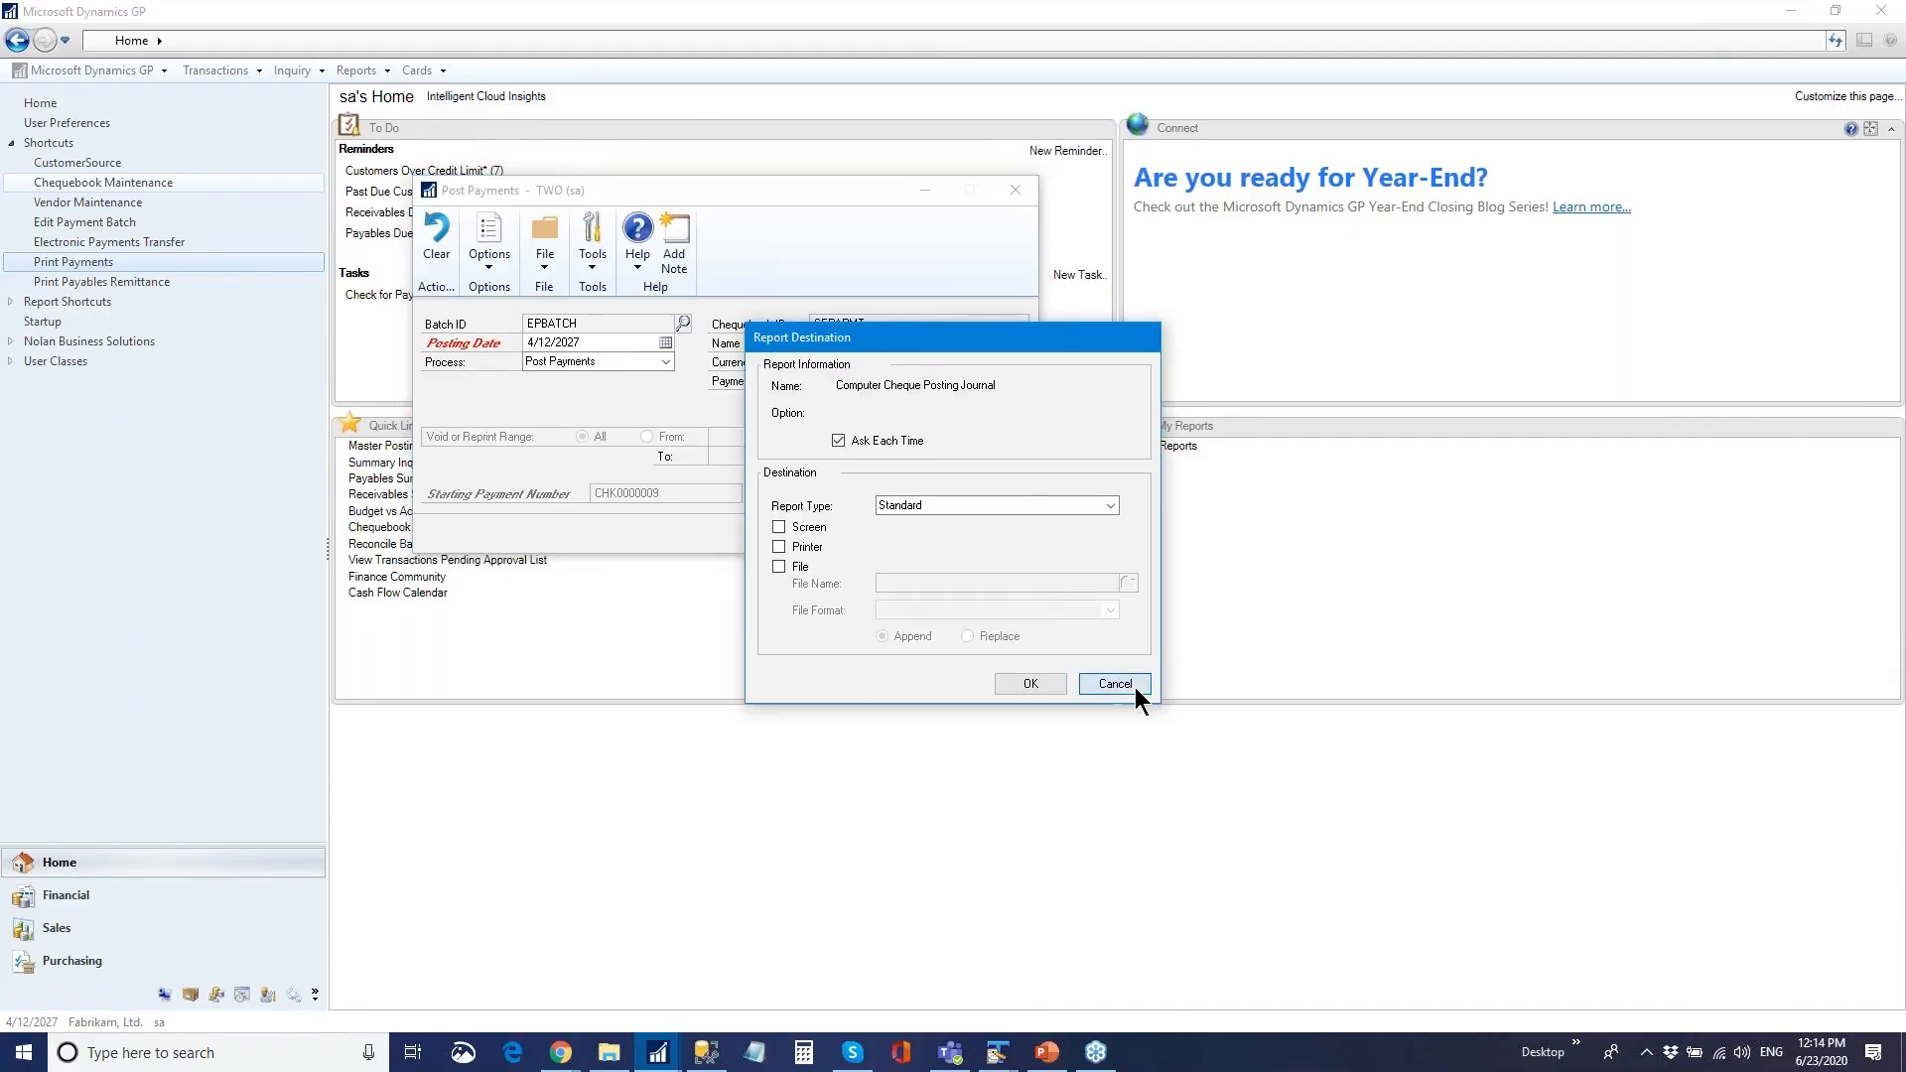
pyautogui.click(1135, 687)
pyautogui.click(1128, 686)
pyautogui.click(1129, 687)
pyautogui.click(1129, 687)
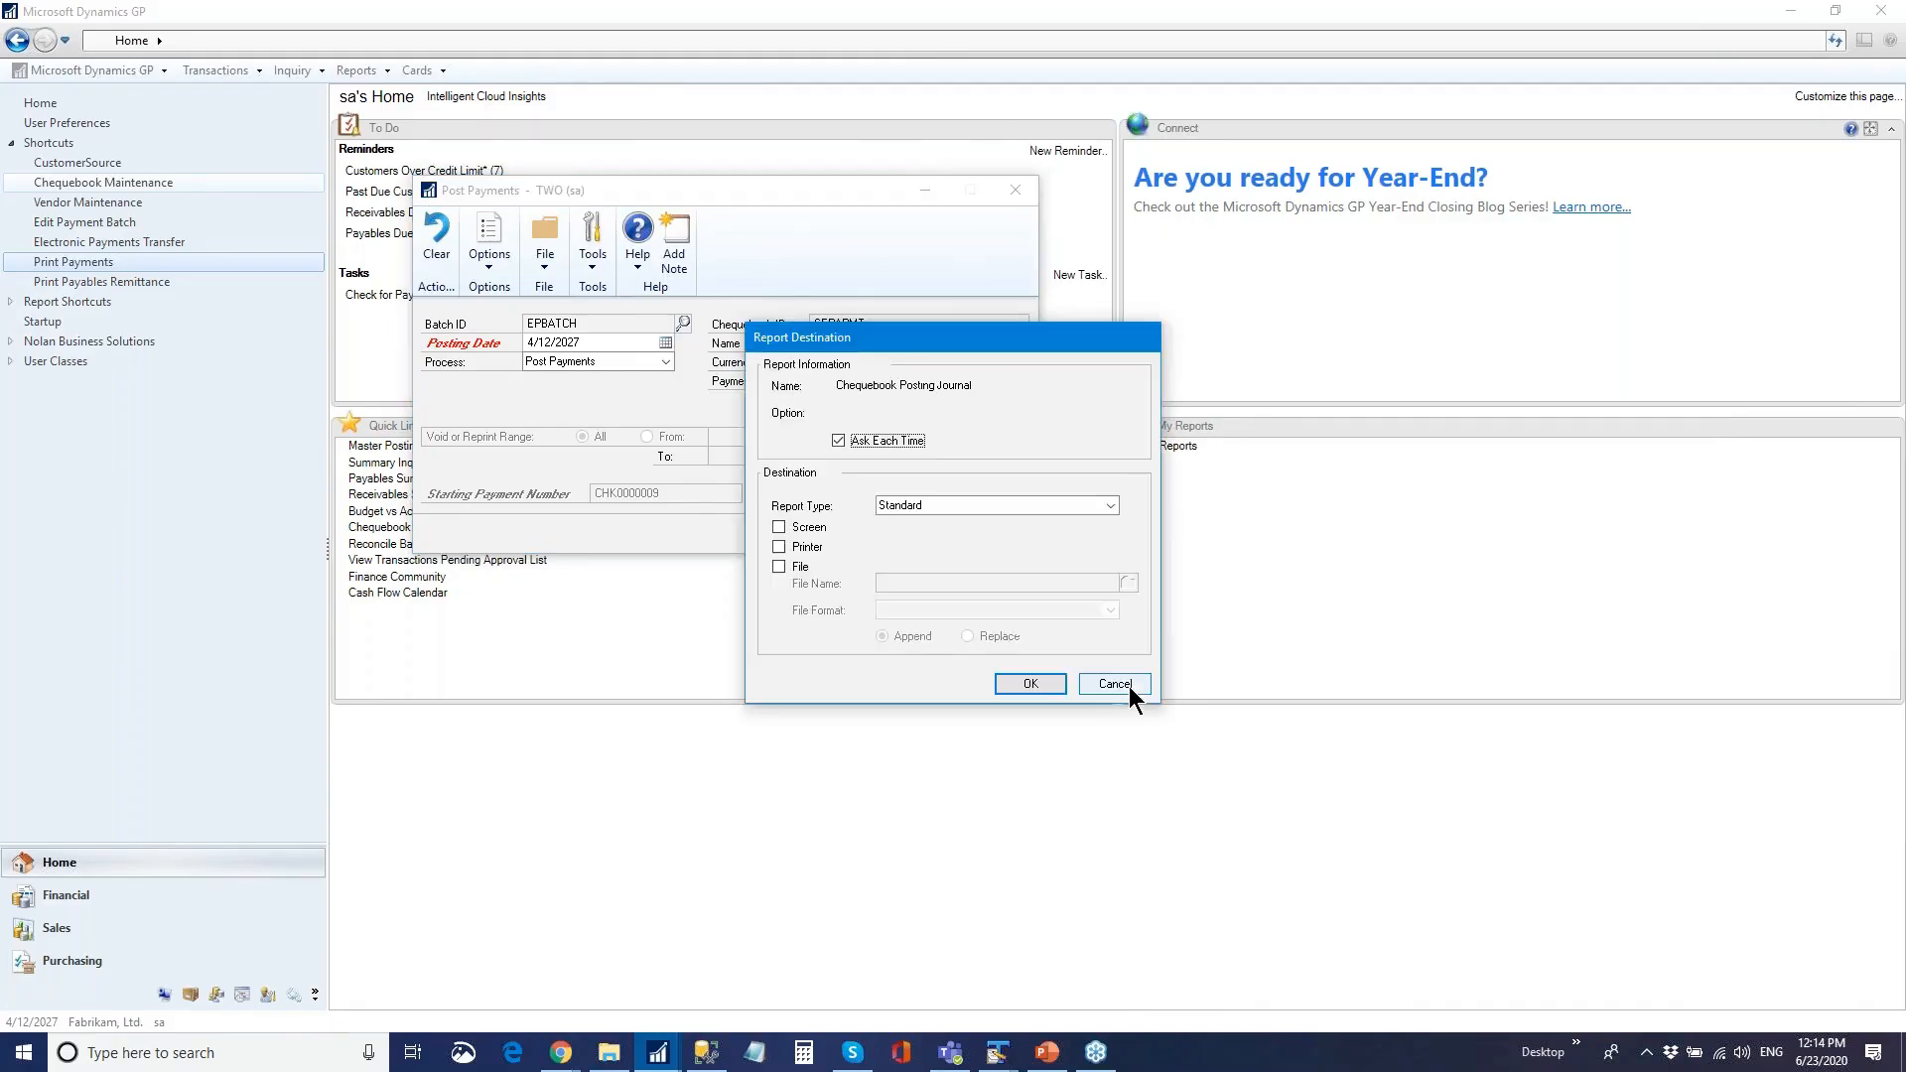
pyautogui.click(1129, 687)
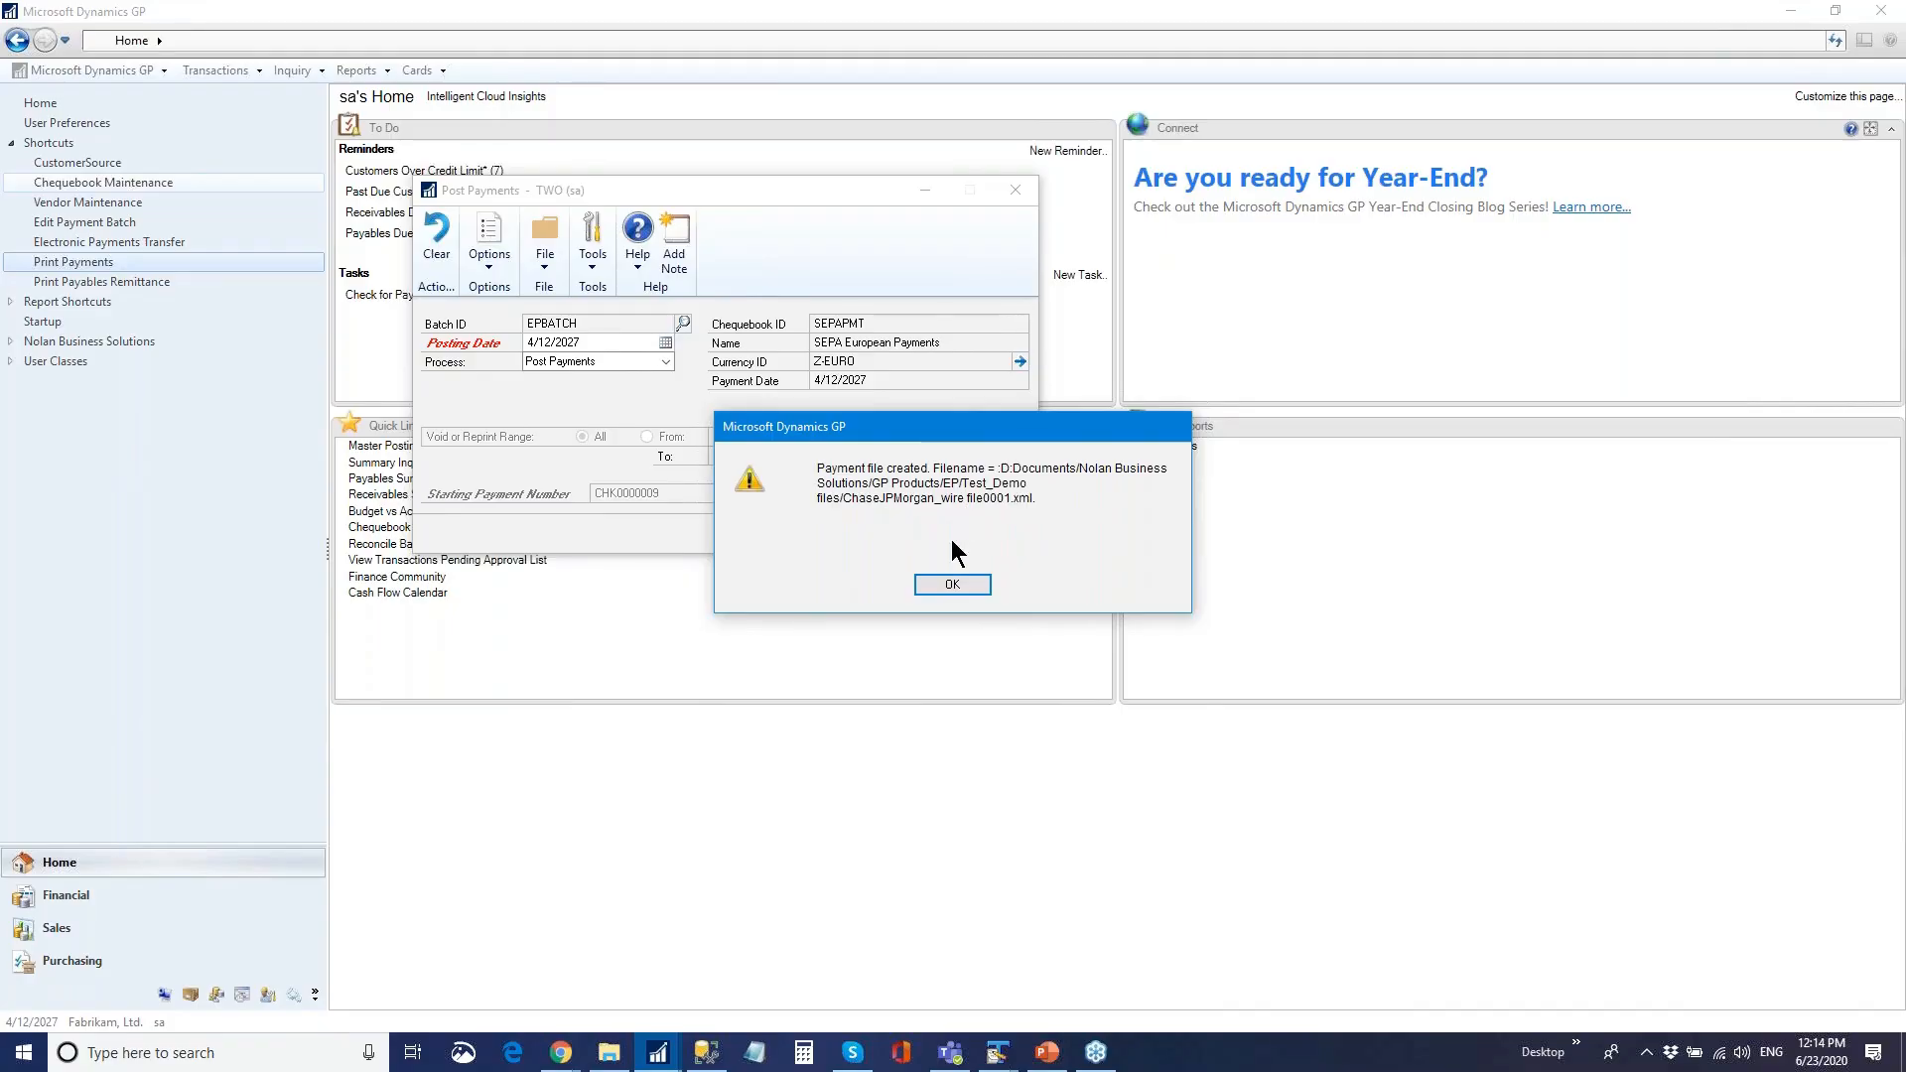
# - Open ChaseJPMorgan_wire file0001.xml from the Demo files folder in TextPad
pyautogui.click(606, 1054)
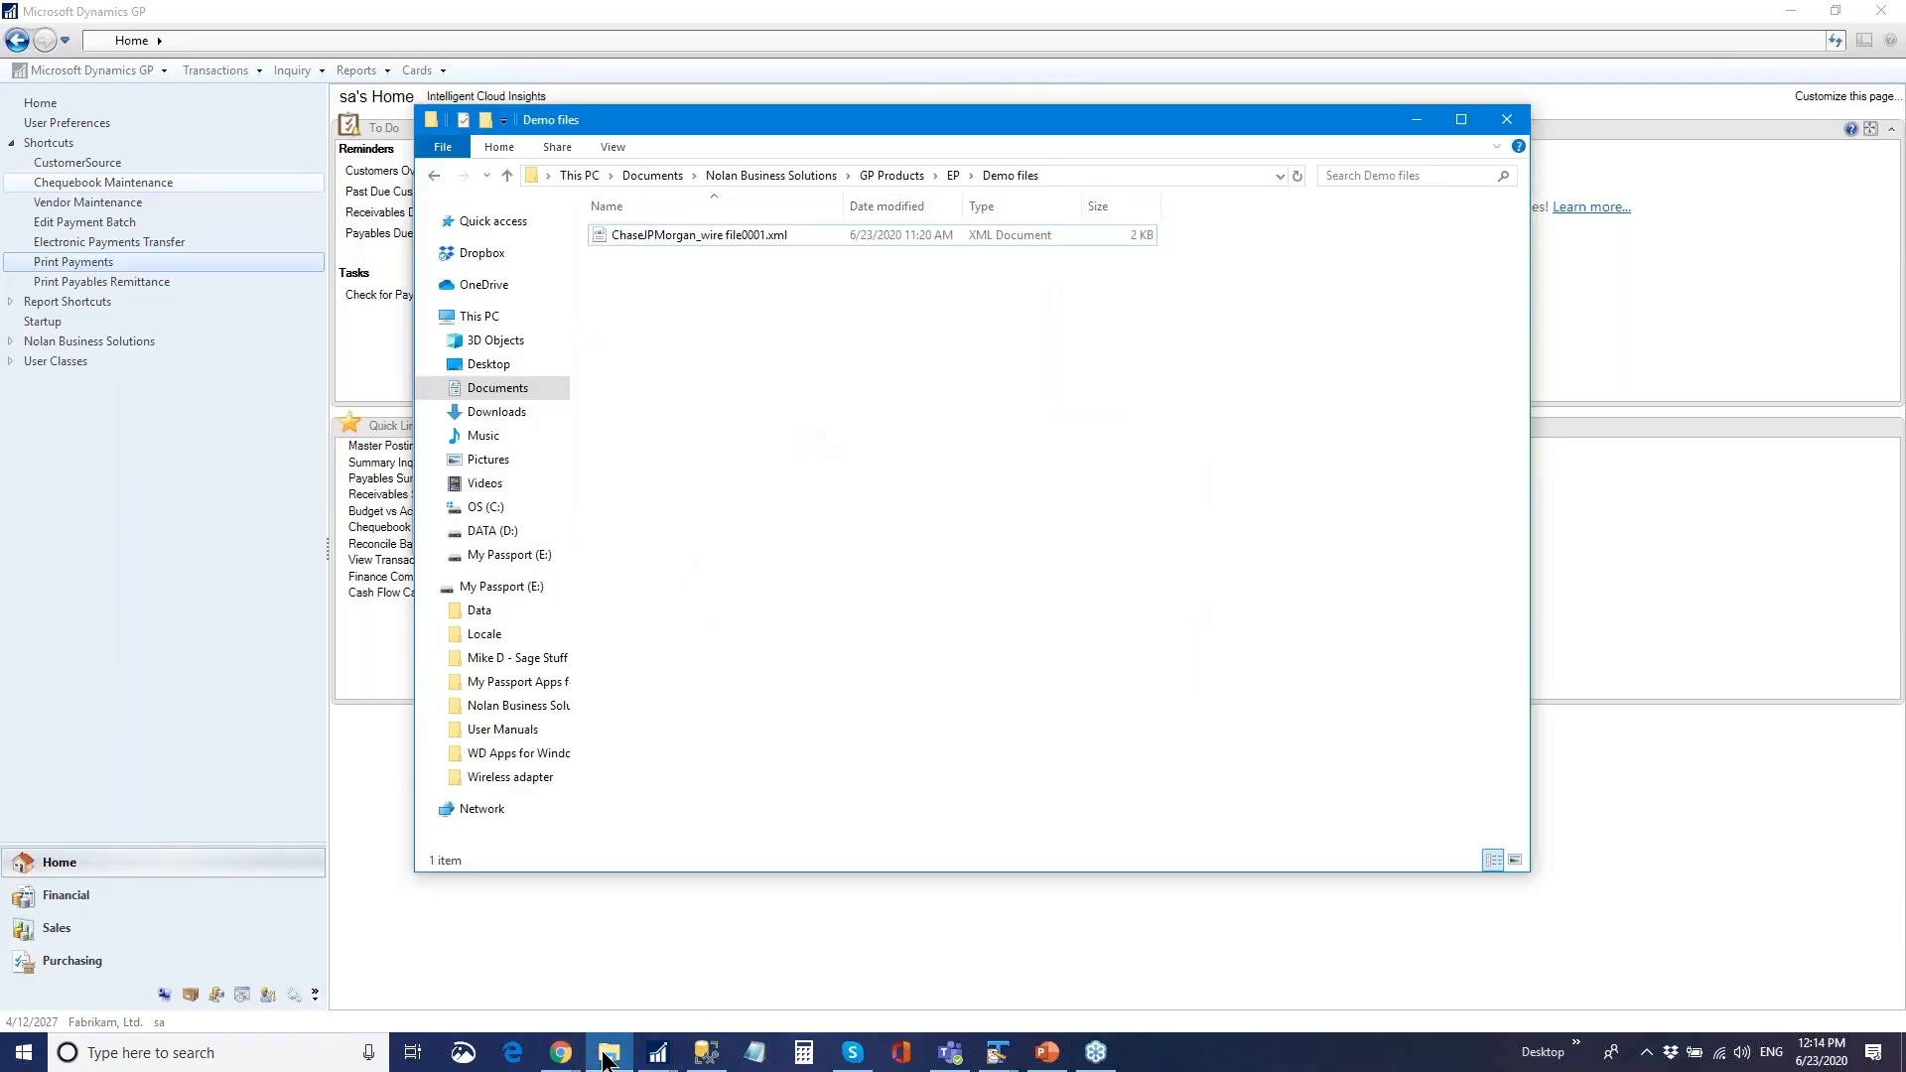
pyautogui.rightClick(725, 237)
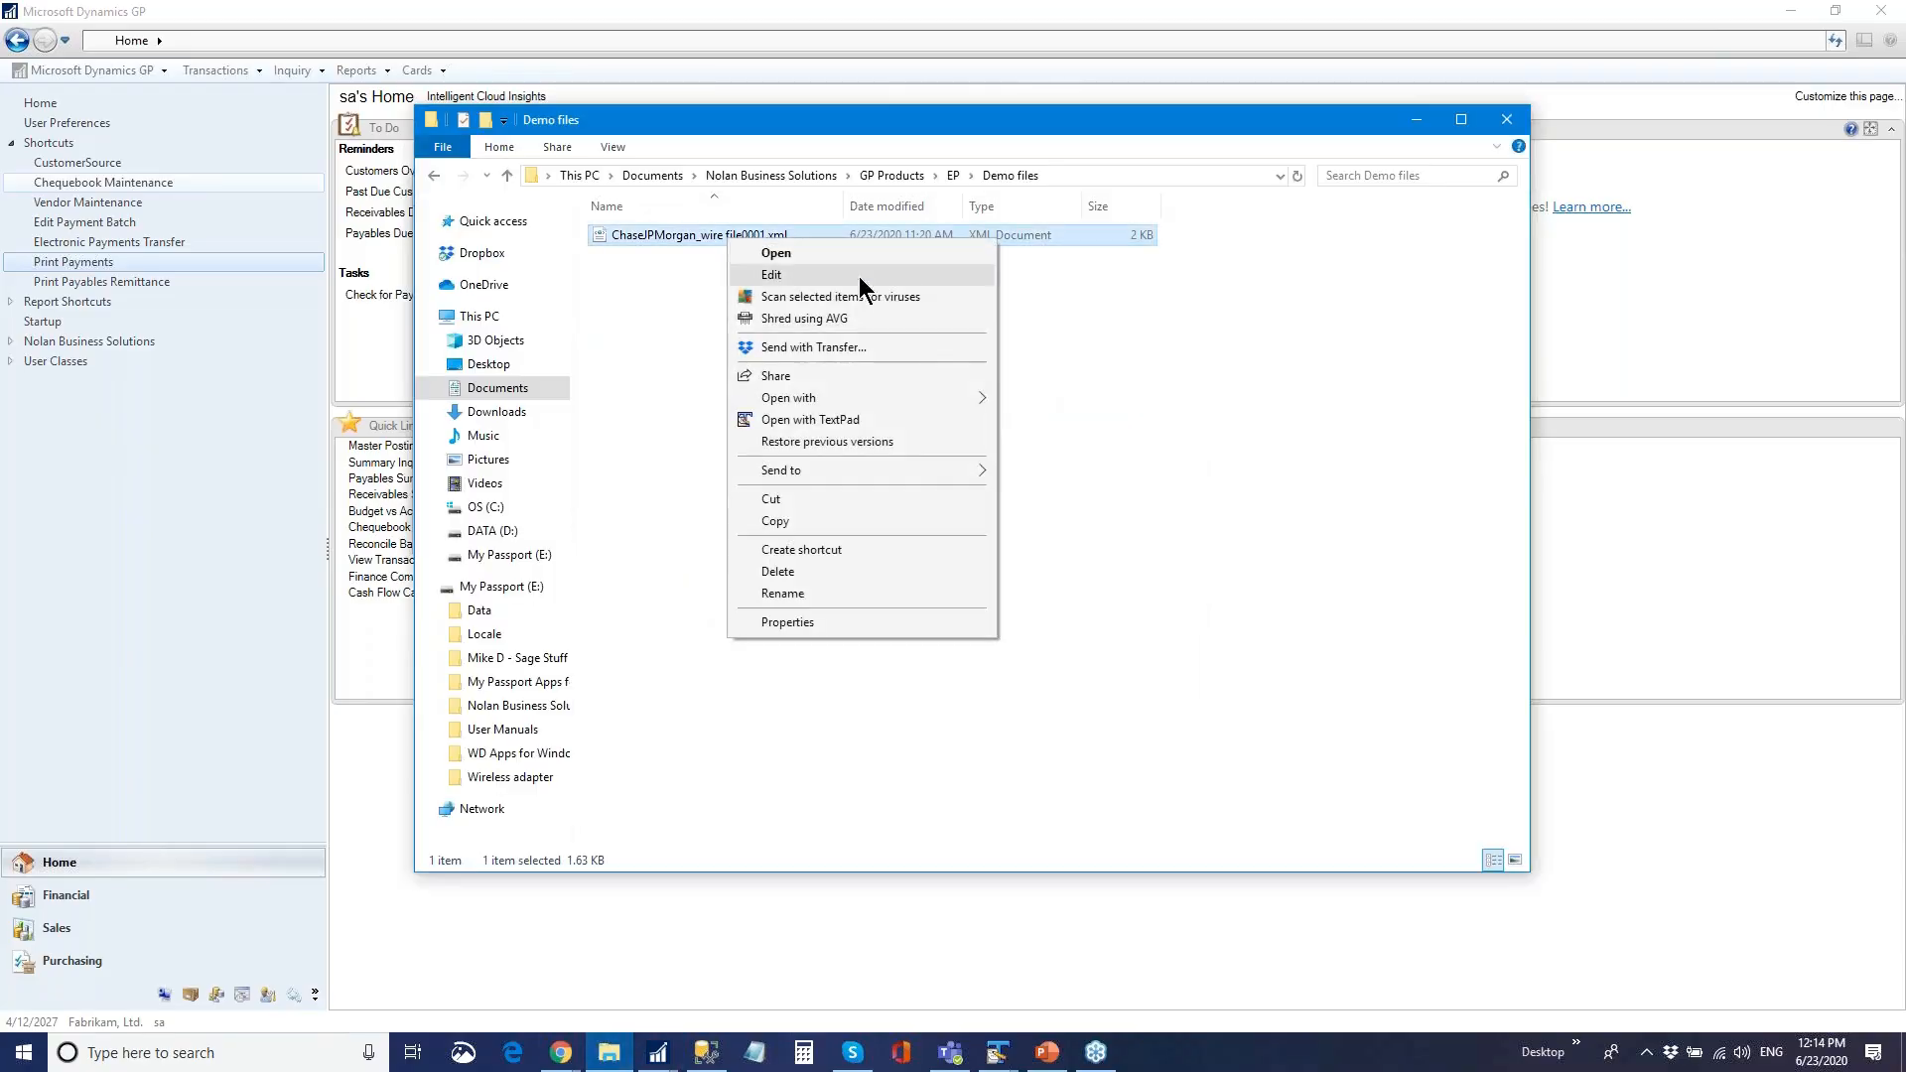
pyautogui.click(893, 427)
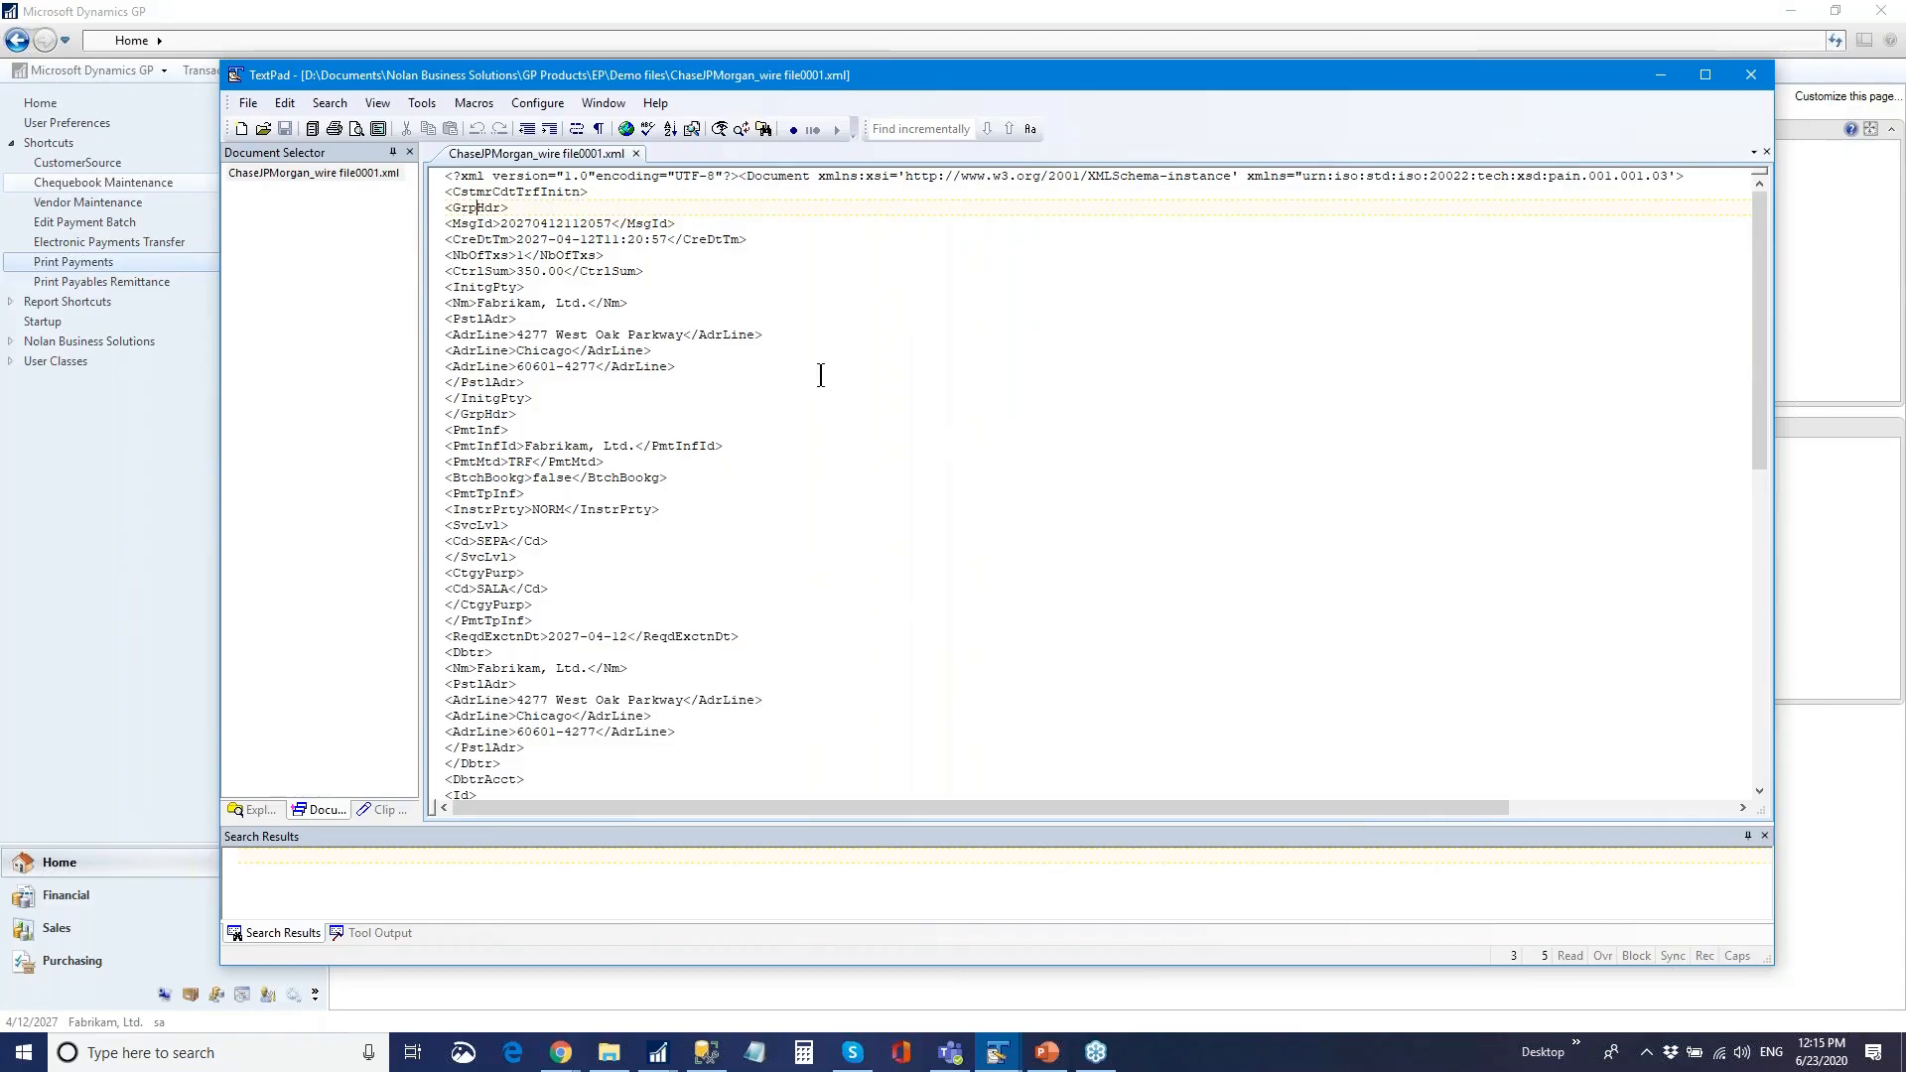
# - Inspect the payment XML's namespace, declaration, group header and initiating party blocks
pyautogui.moveTo(1247, 176); pyautogui.dragTo(1672, 191)
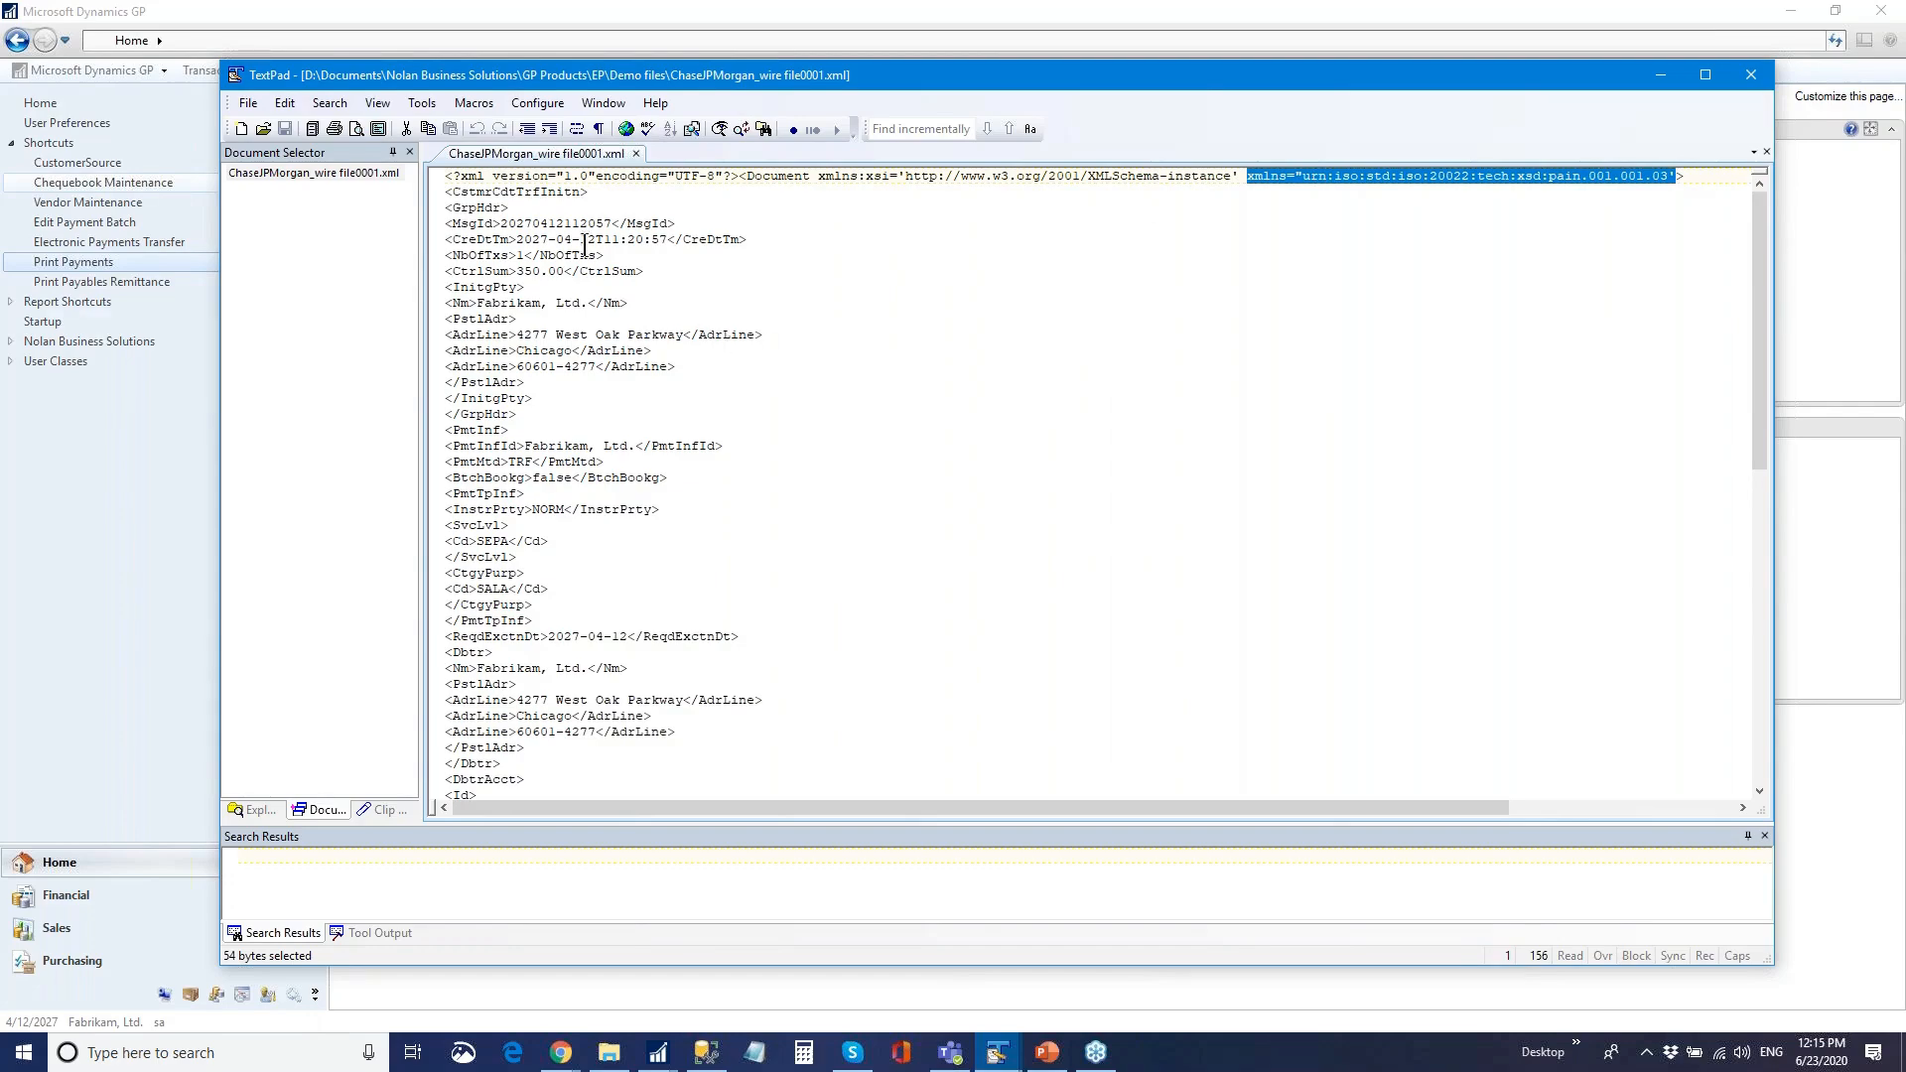
pyautogui.click(524, 221)
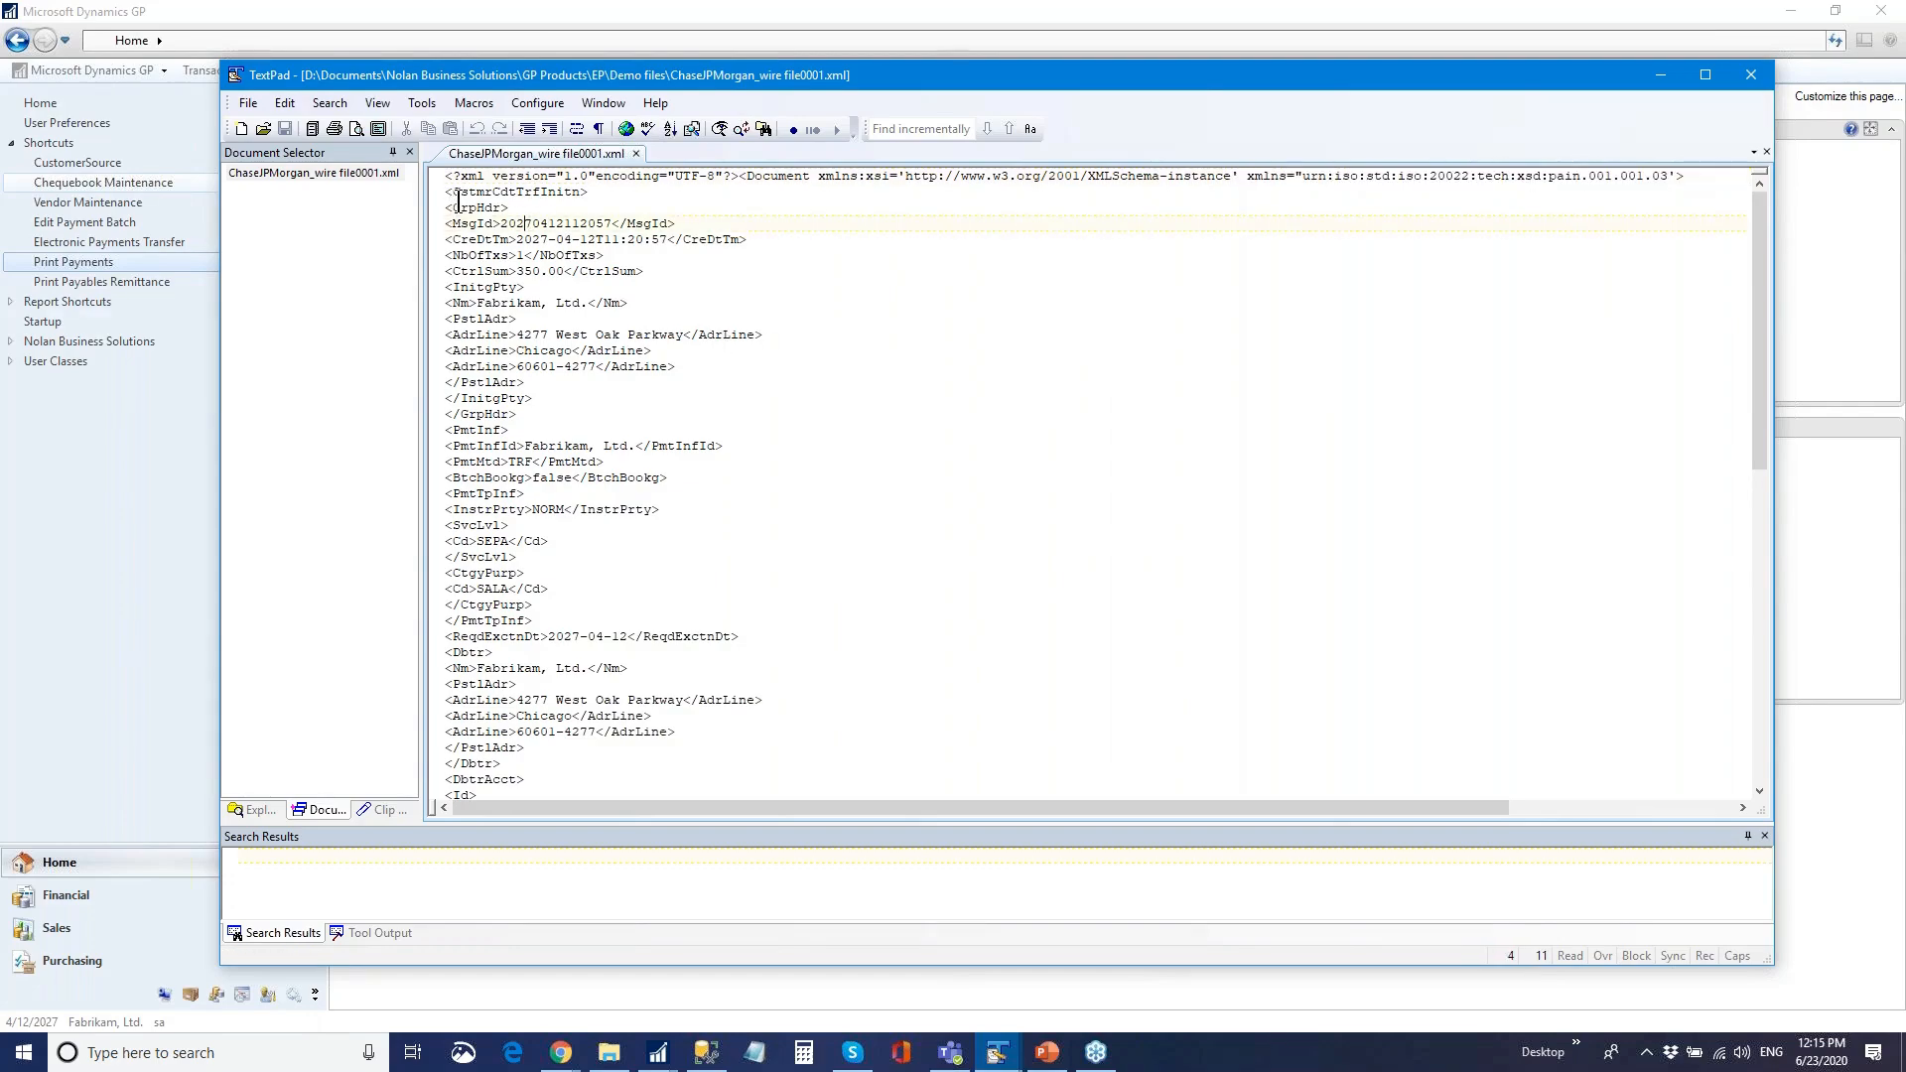
pyautogui.moveTo(450, 180); pyautogui.dragTo(641, 195)
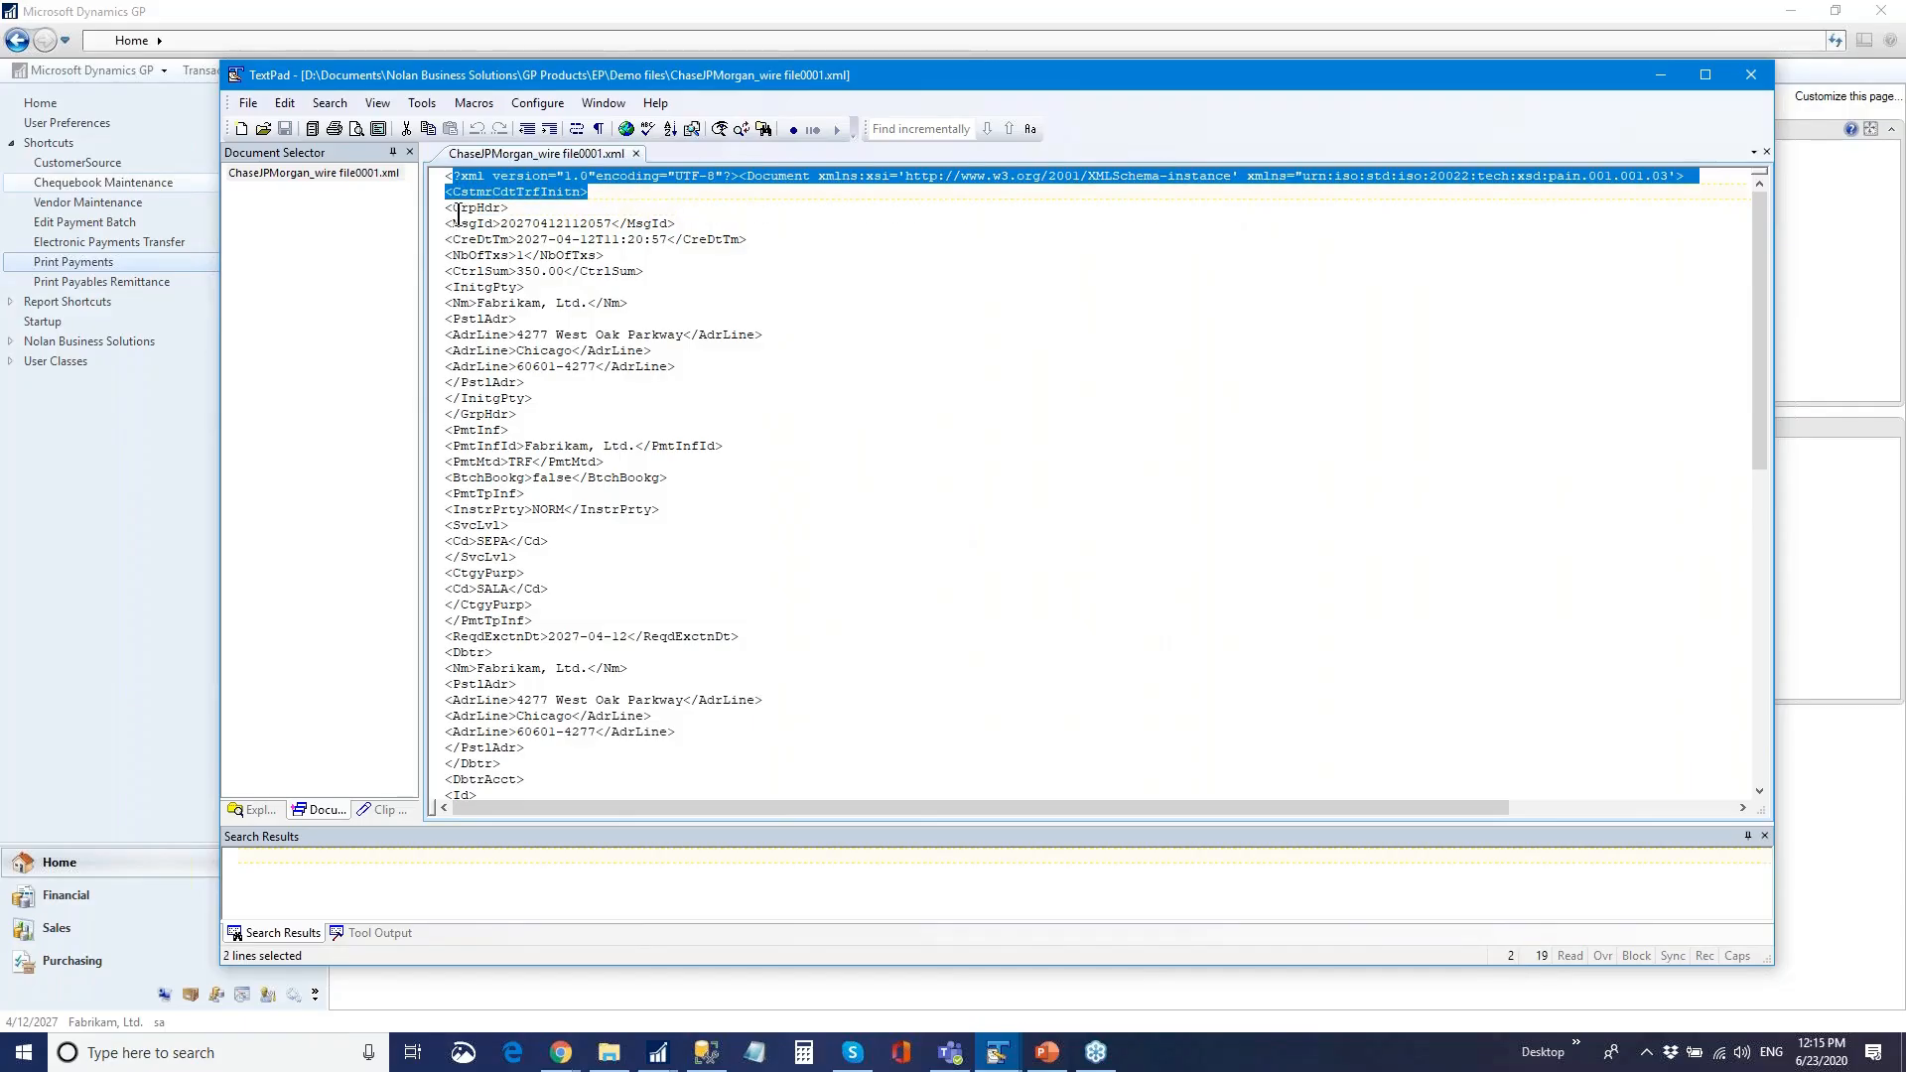
pyautogui.moveTo(451, 211); pyautogui.dragTo(552, 240)
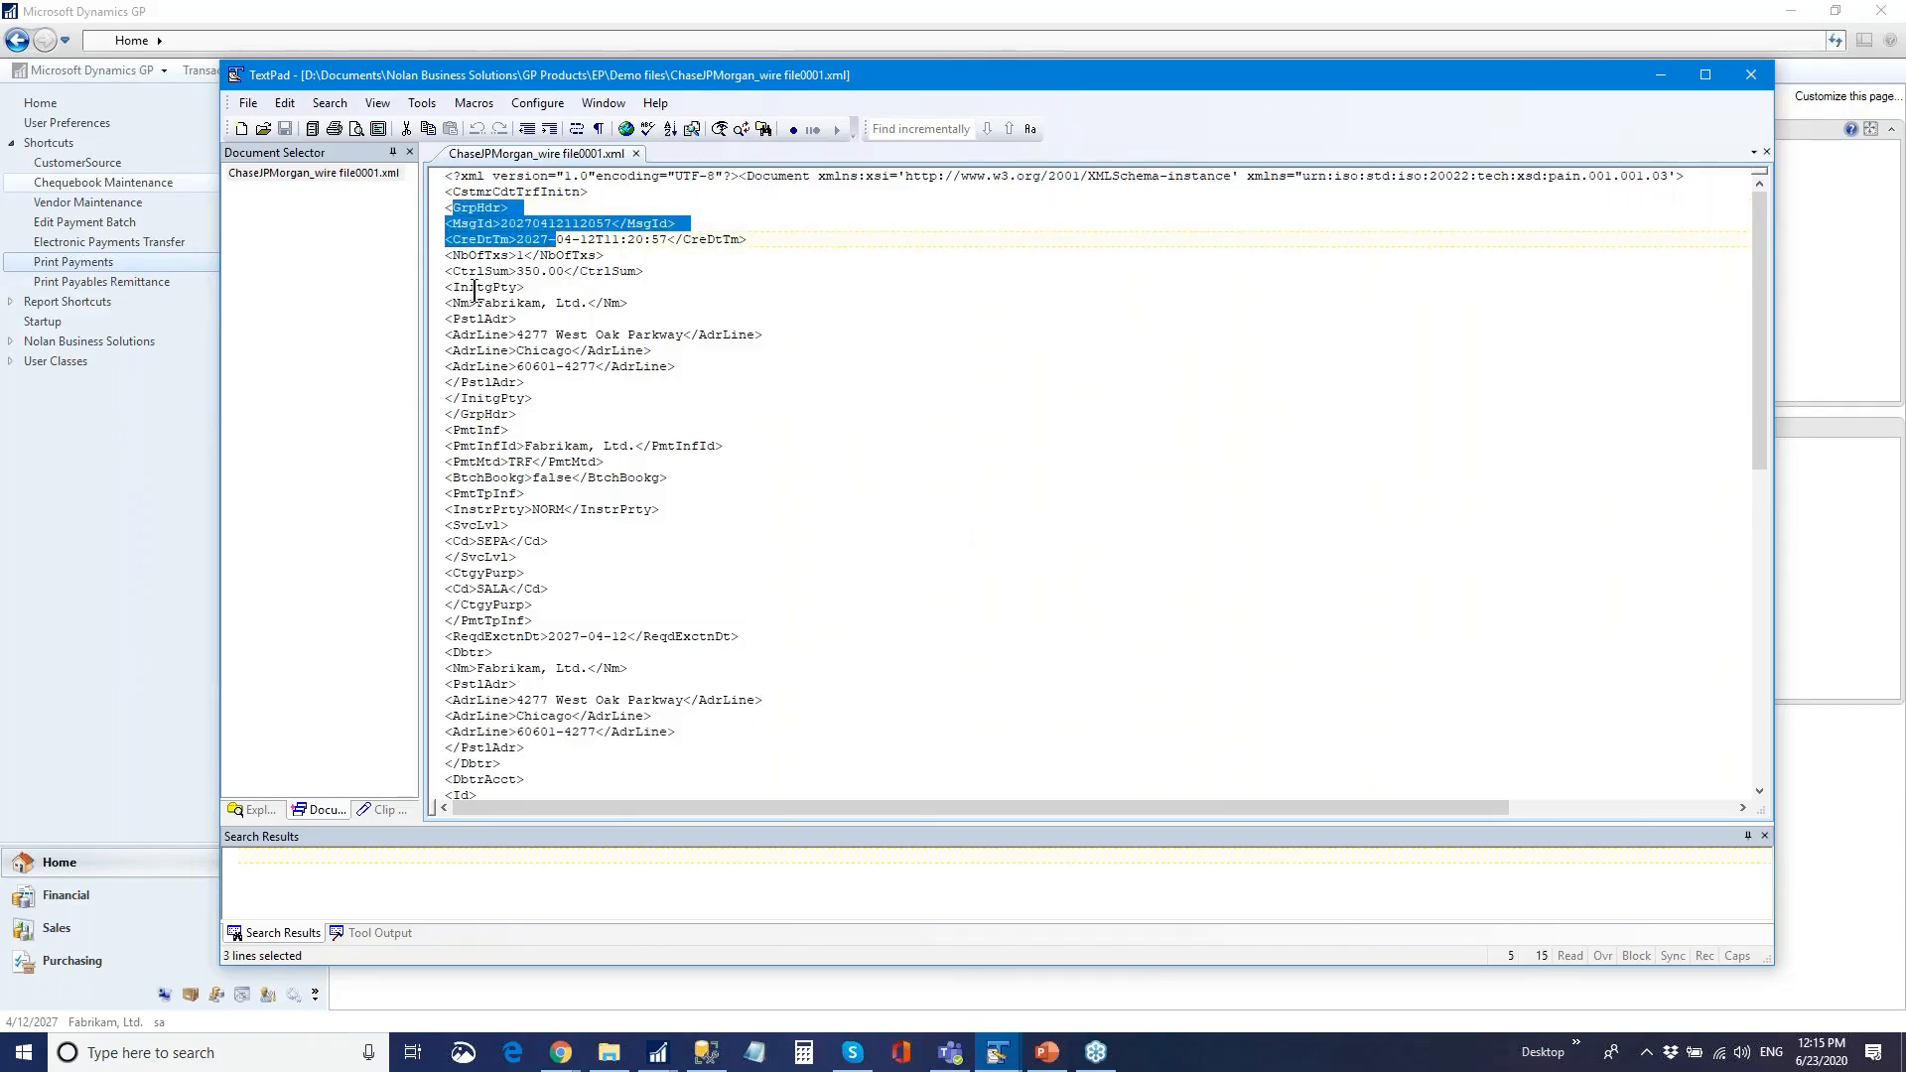
pyautogui.moveTo(447, 288); pyautogui.dragTo(825, 479)
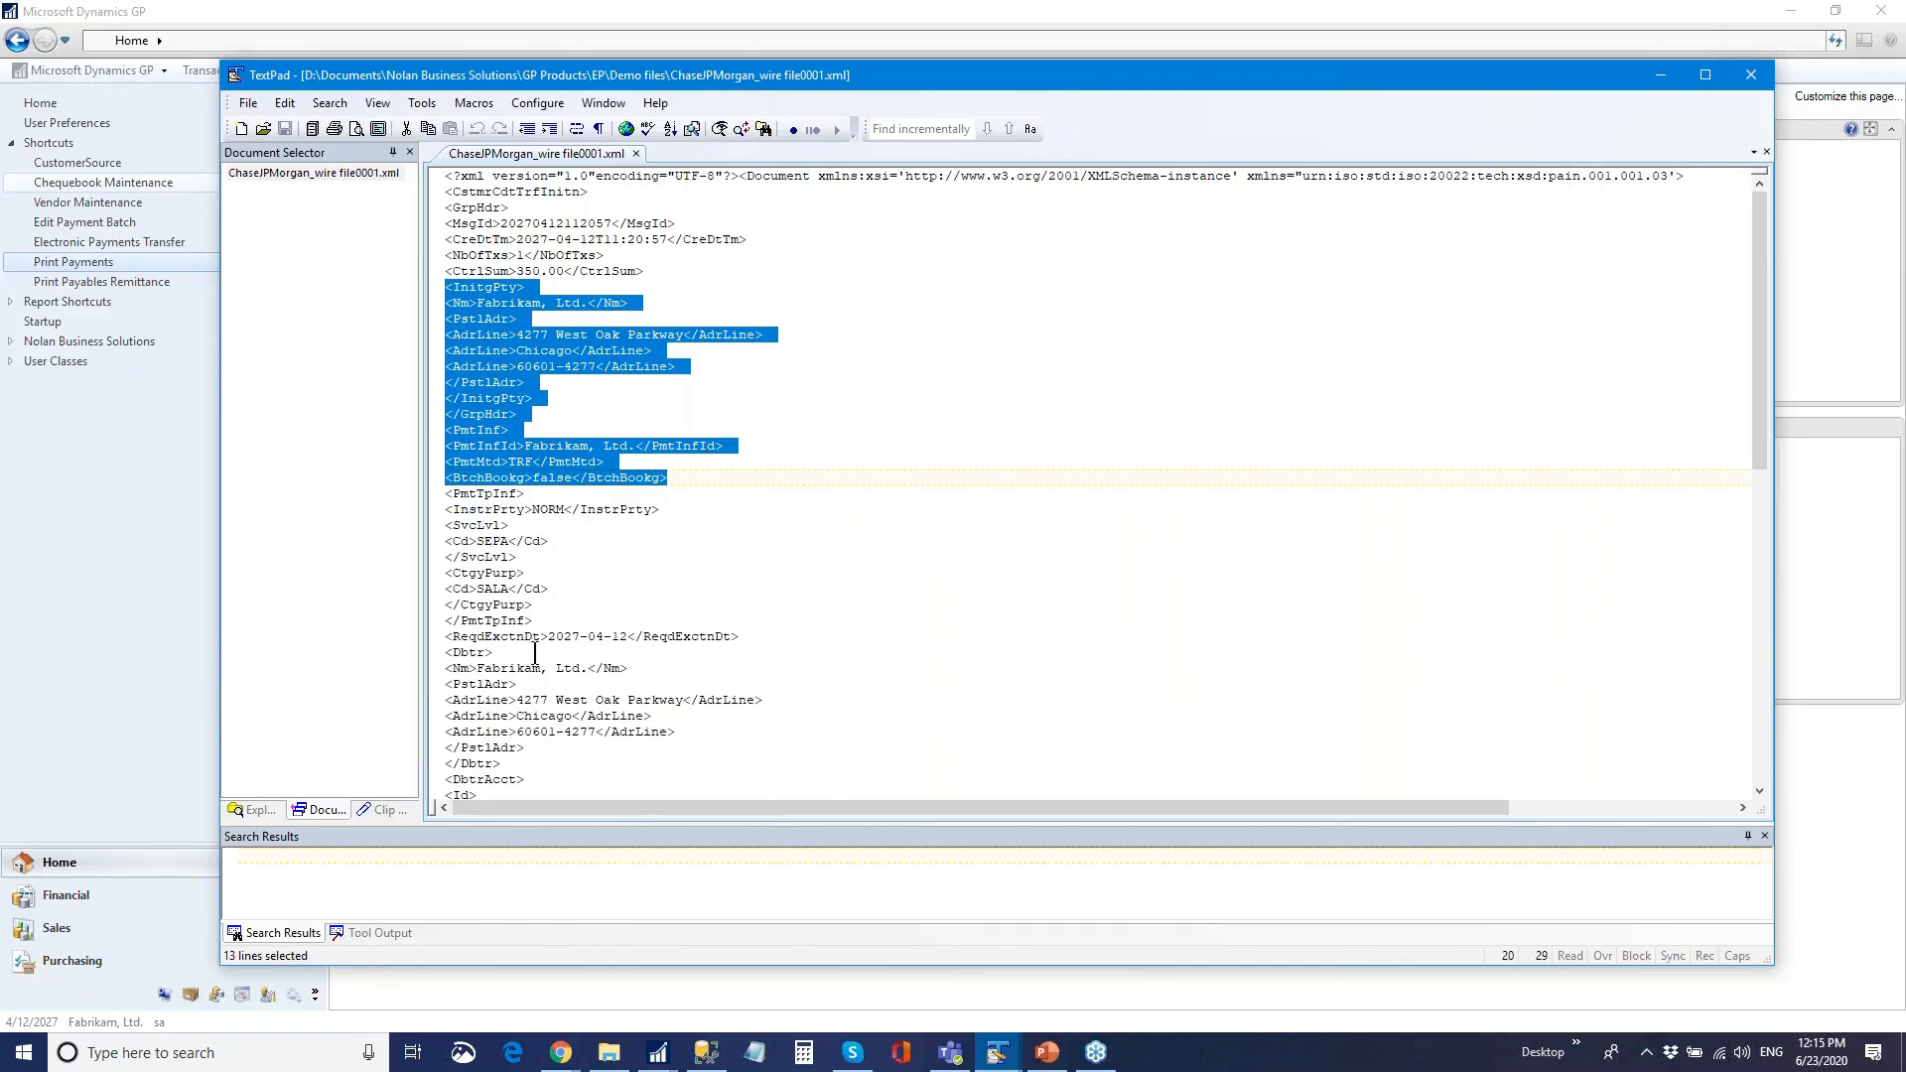
# - Inspect the debtor account through amount lines, then minimize TextPad
pyautogui.scroll(-4, 553, 620)
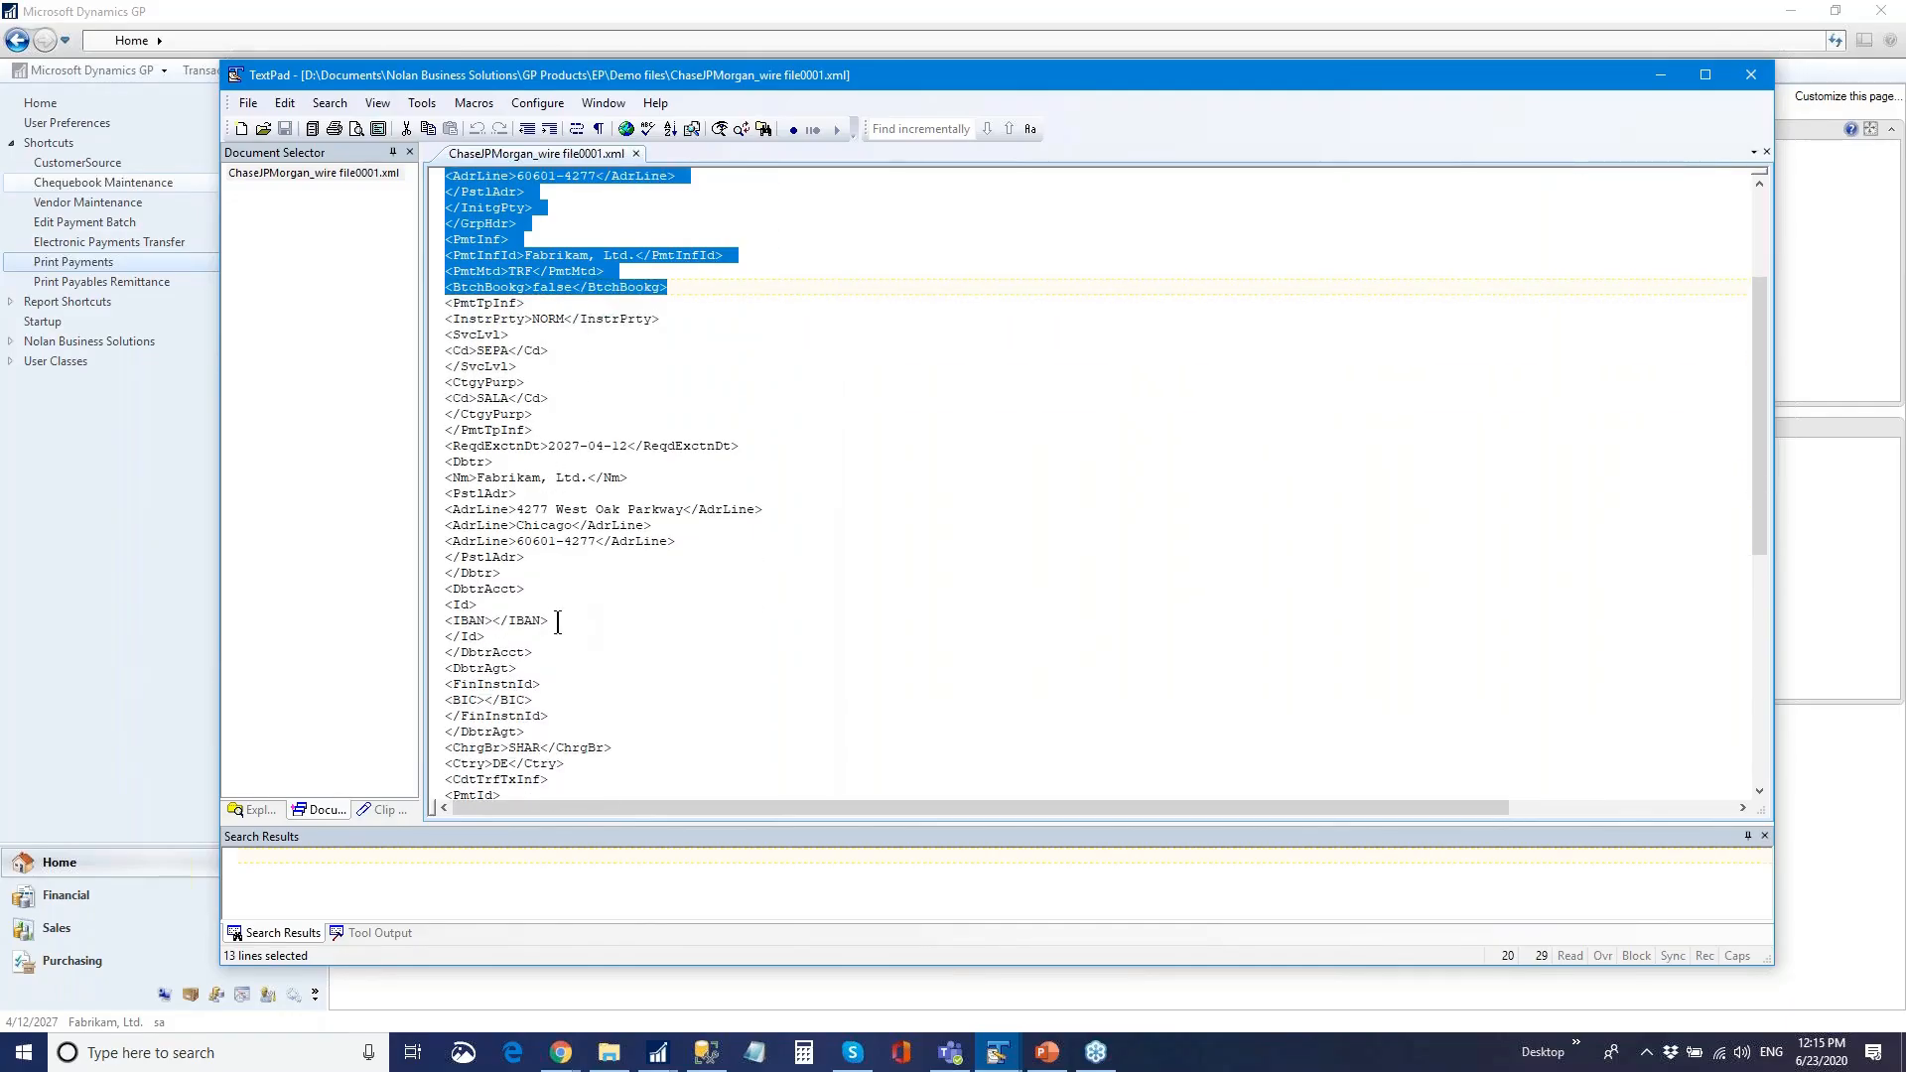
pyautogui.scroll(-7, 556, 615)
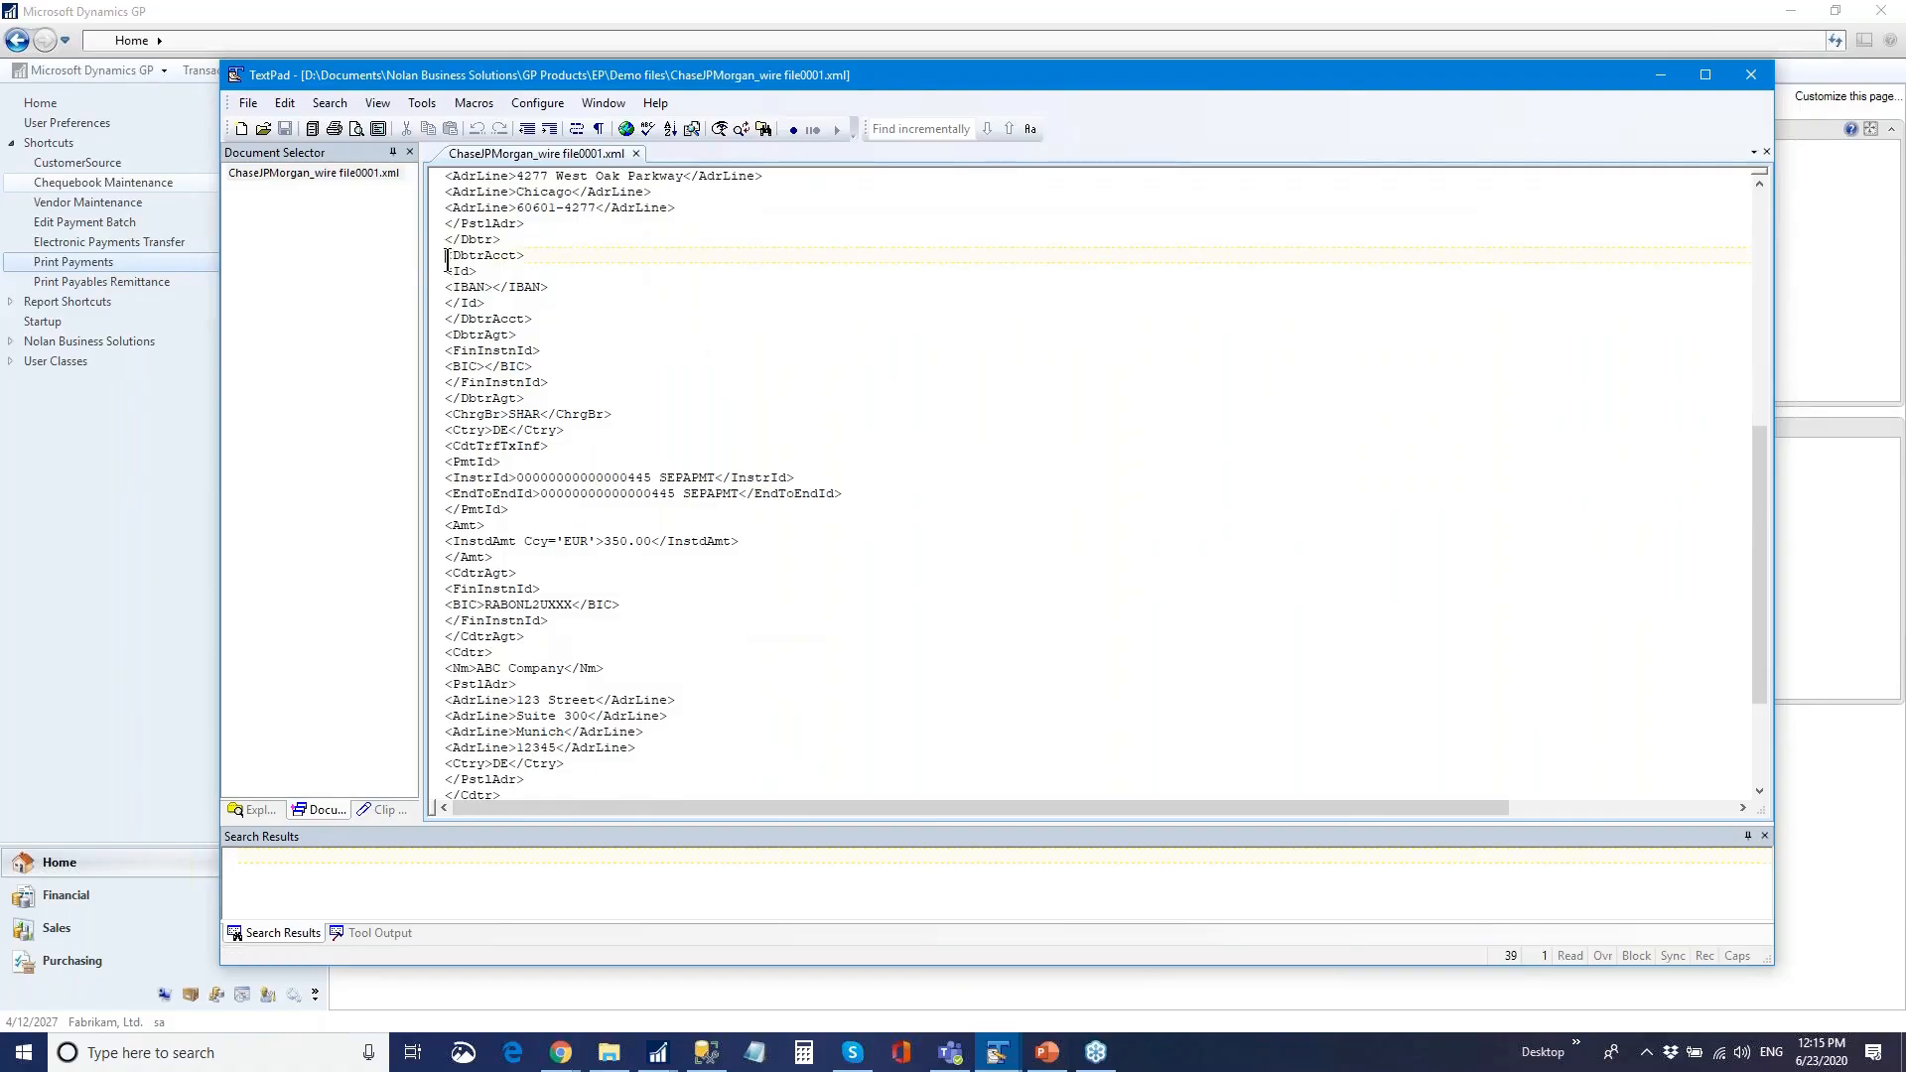
pyautogui.moveTo(454, 257); pyautogui.dragTo(938, 574)
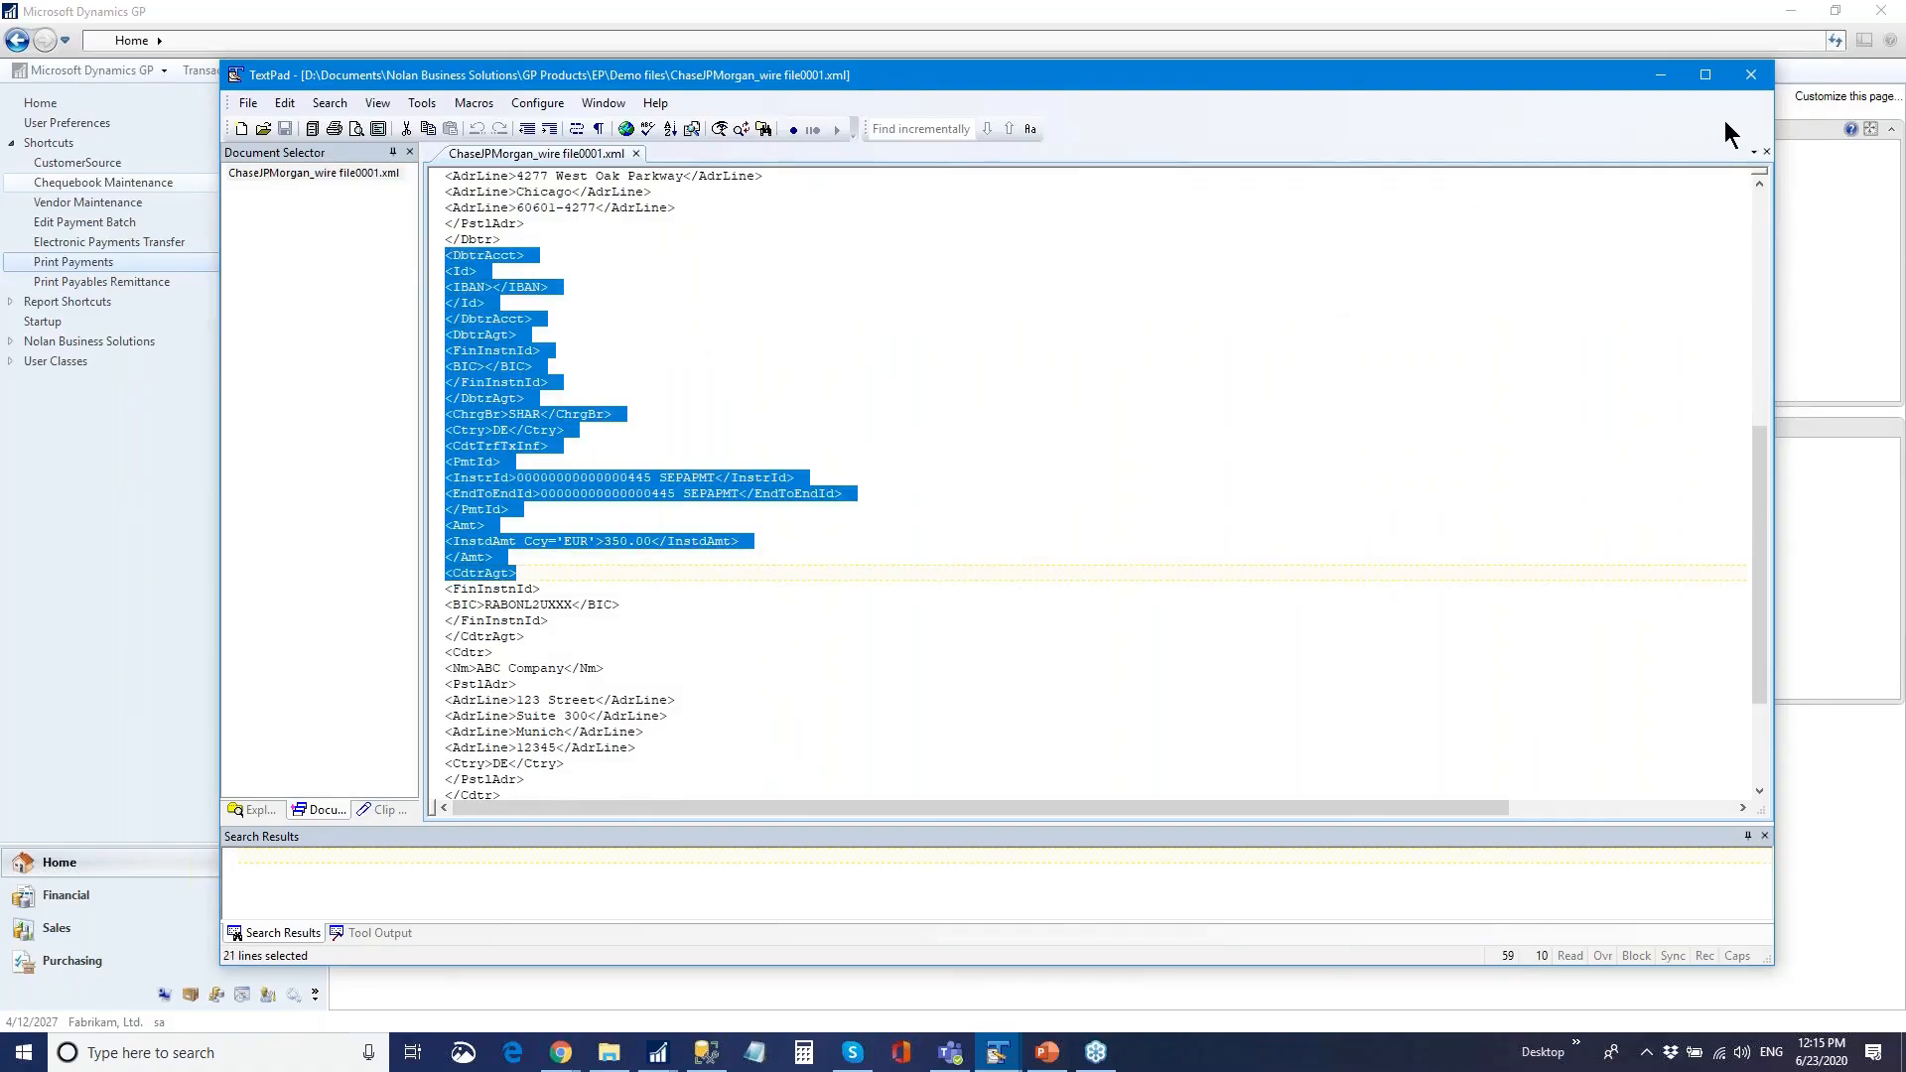
pyautogui.click(1662, 73)
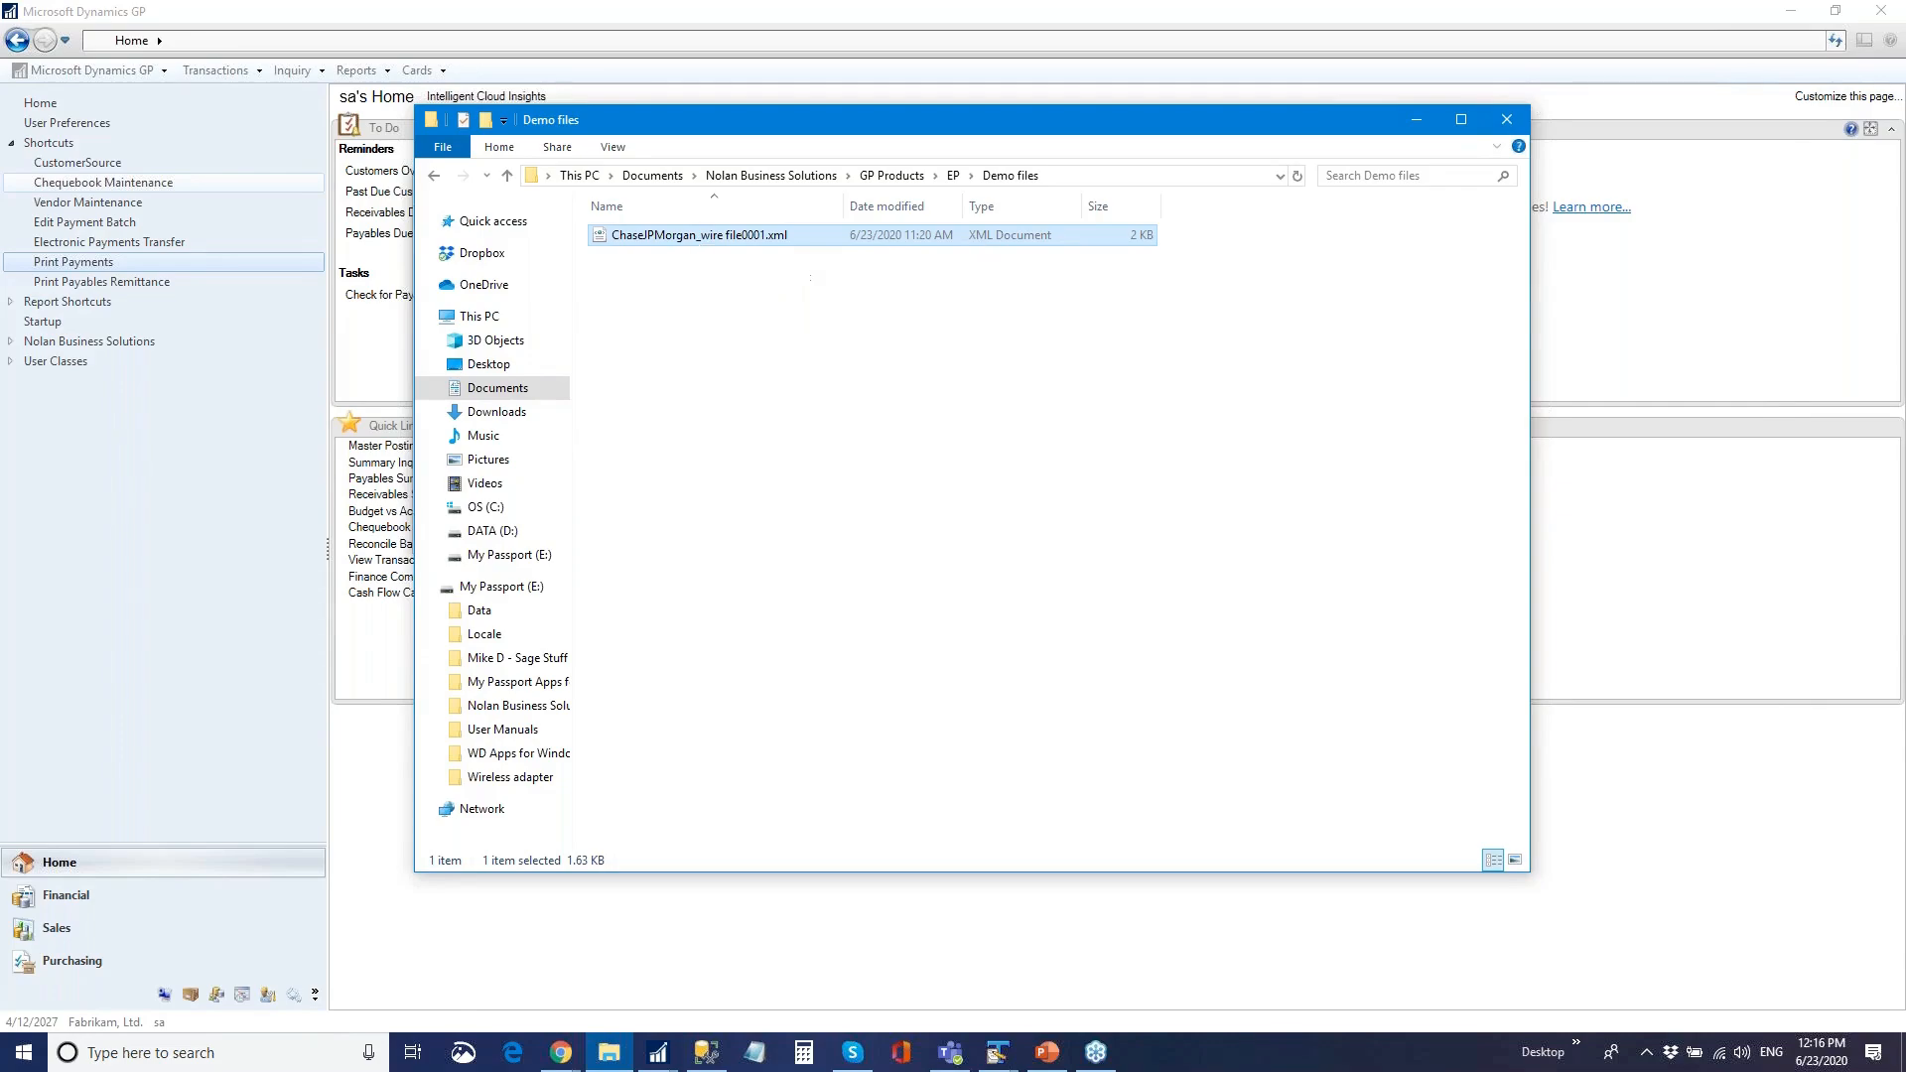
# - Back in GP, dismiss the payment-file and database-error messages and finish processing EPBATCH
pyautogui.click(1417, 121)
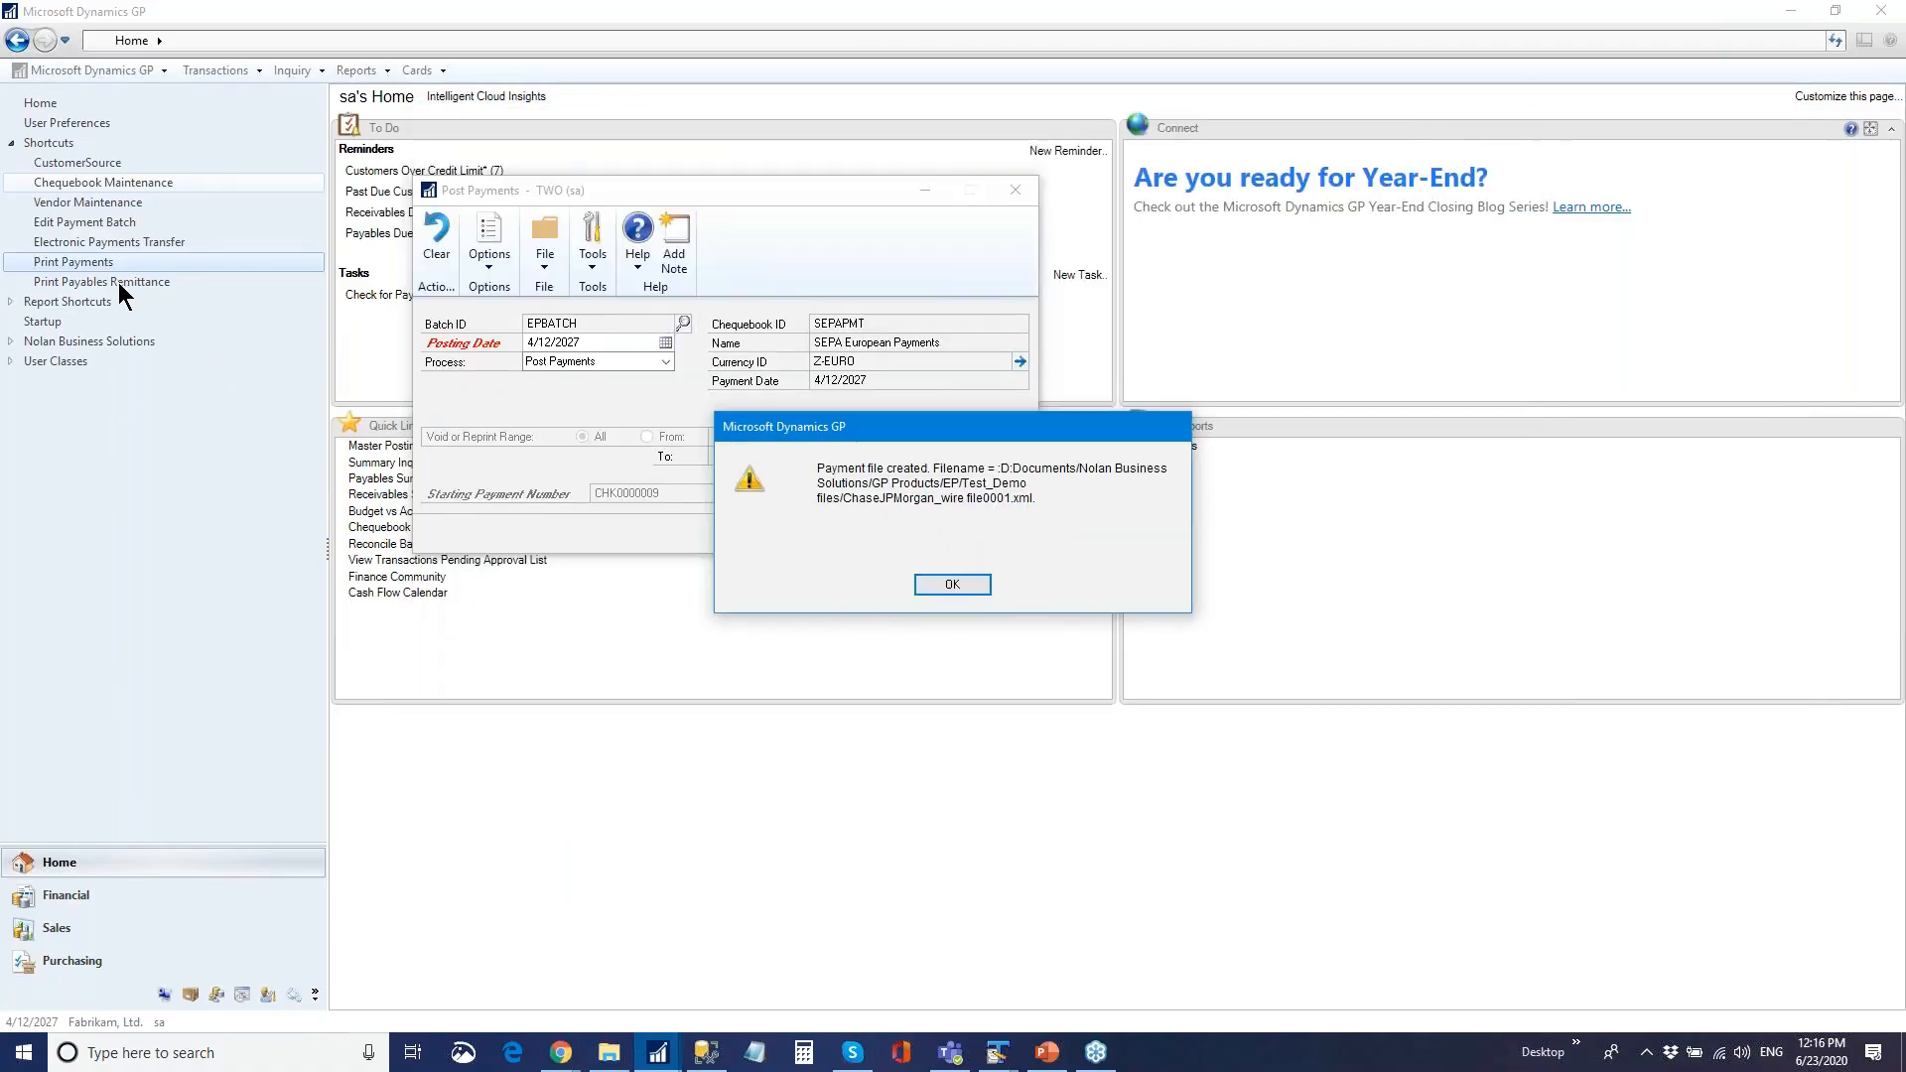
pyautogui.click(958, 586)
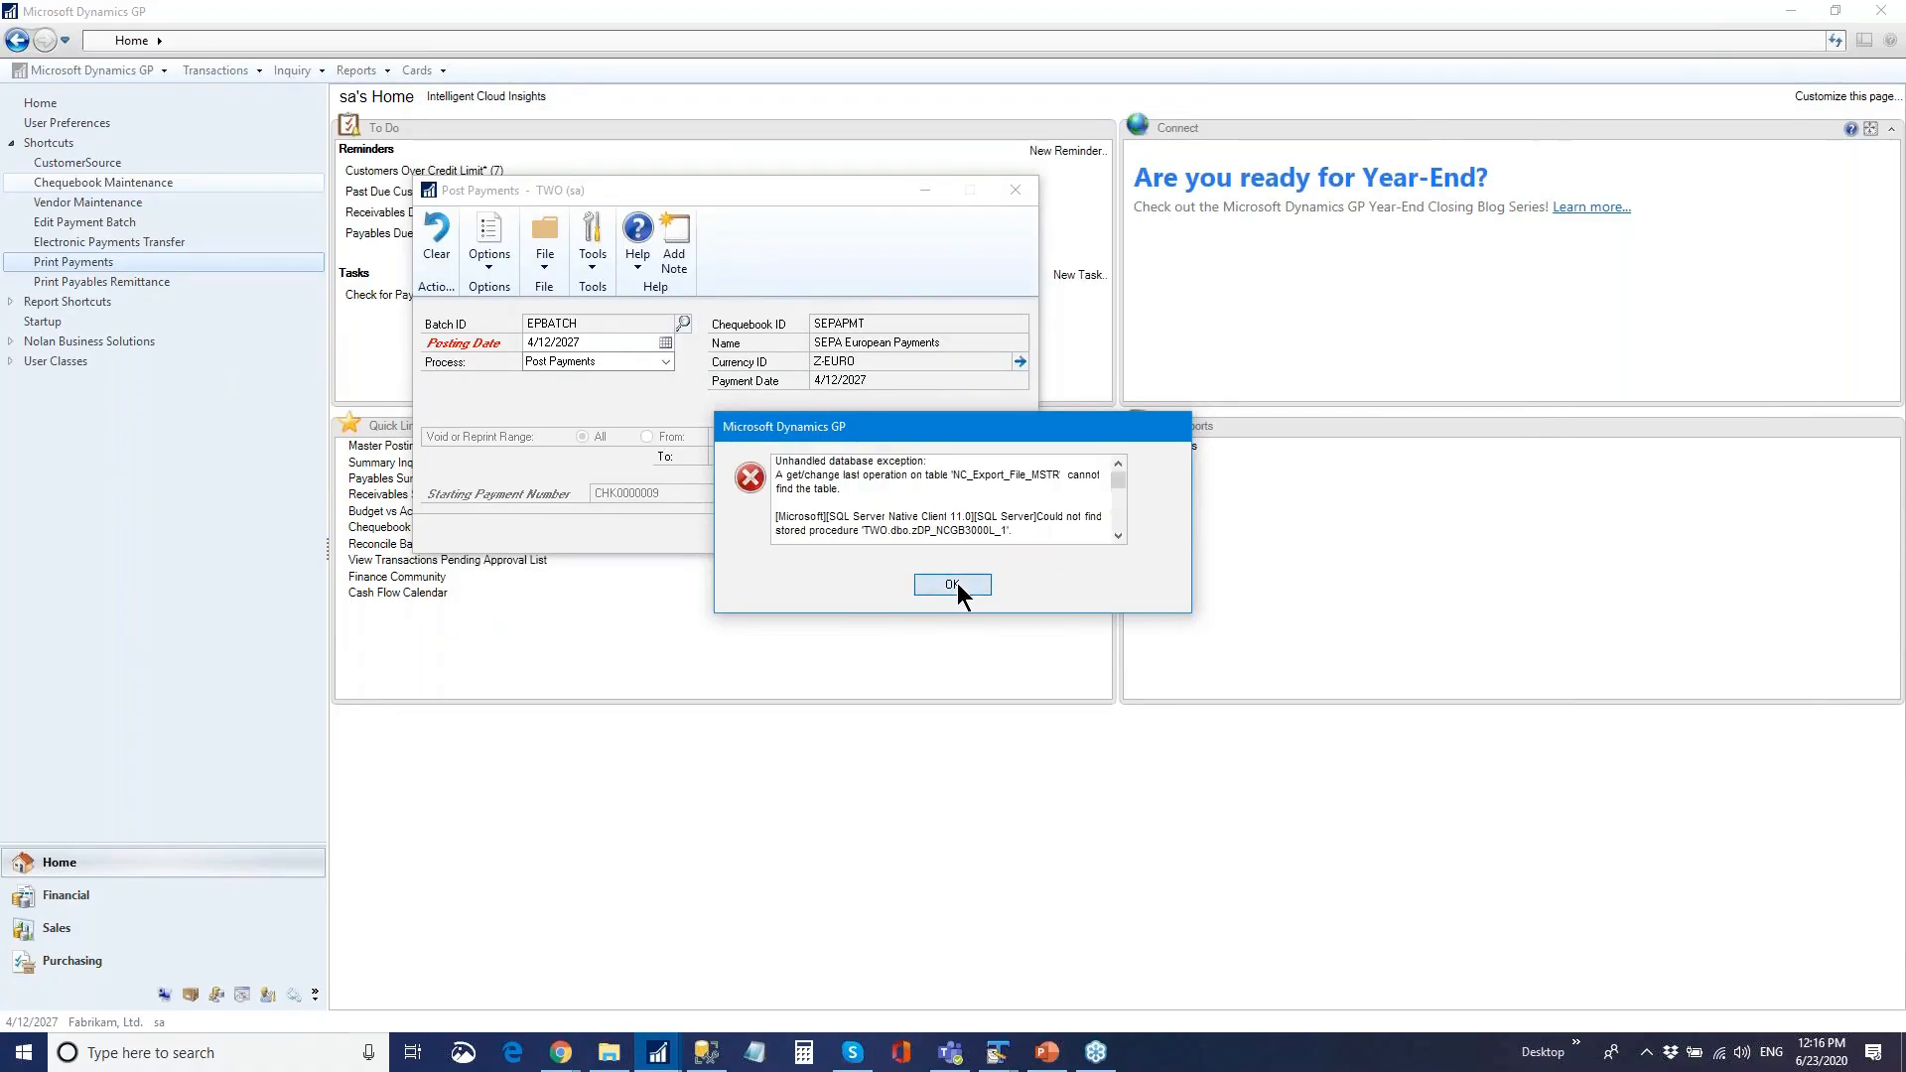
pyautogui.click(958, 586)
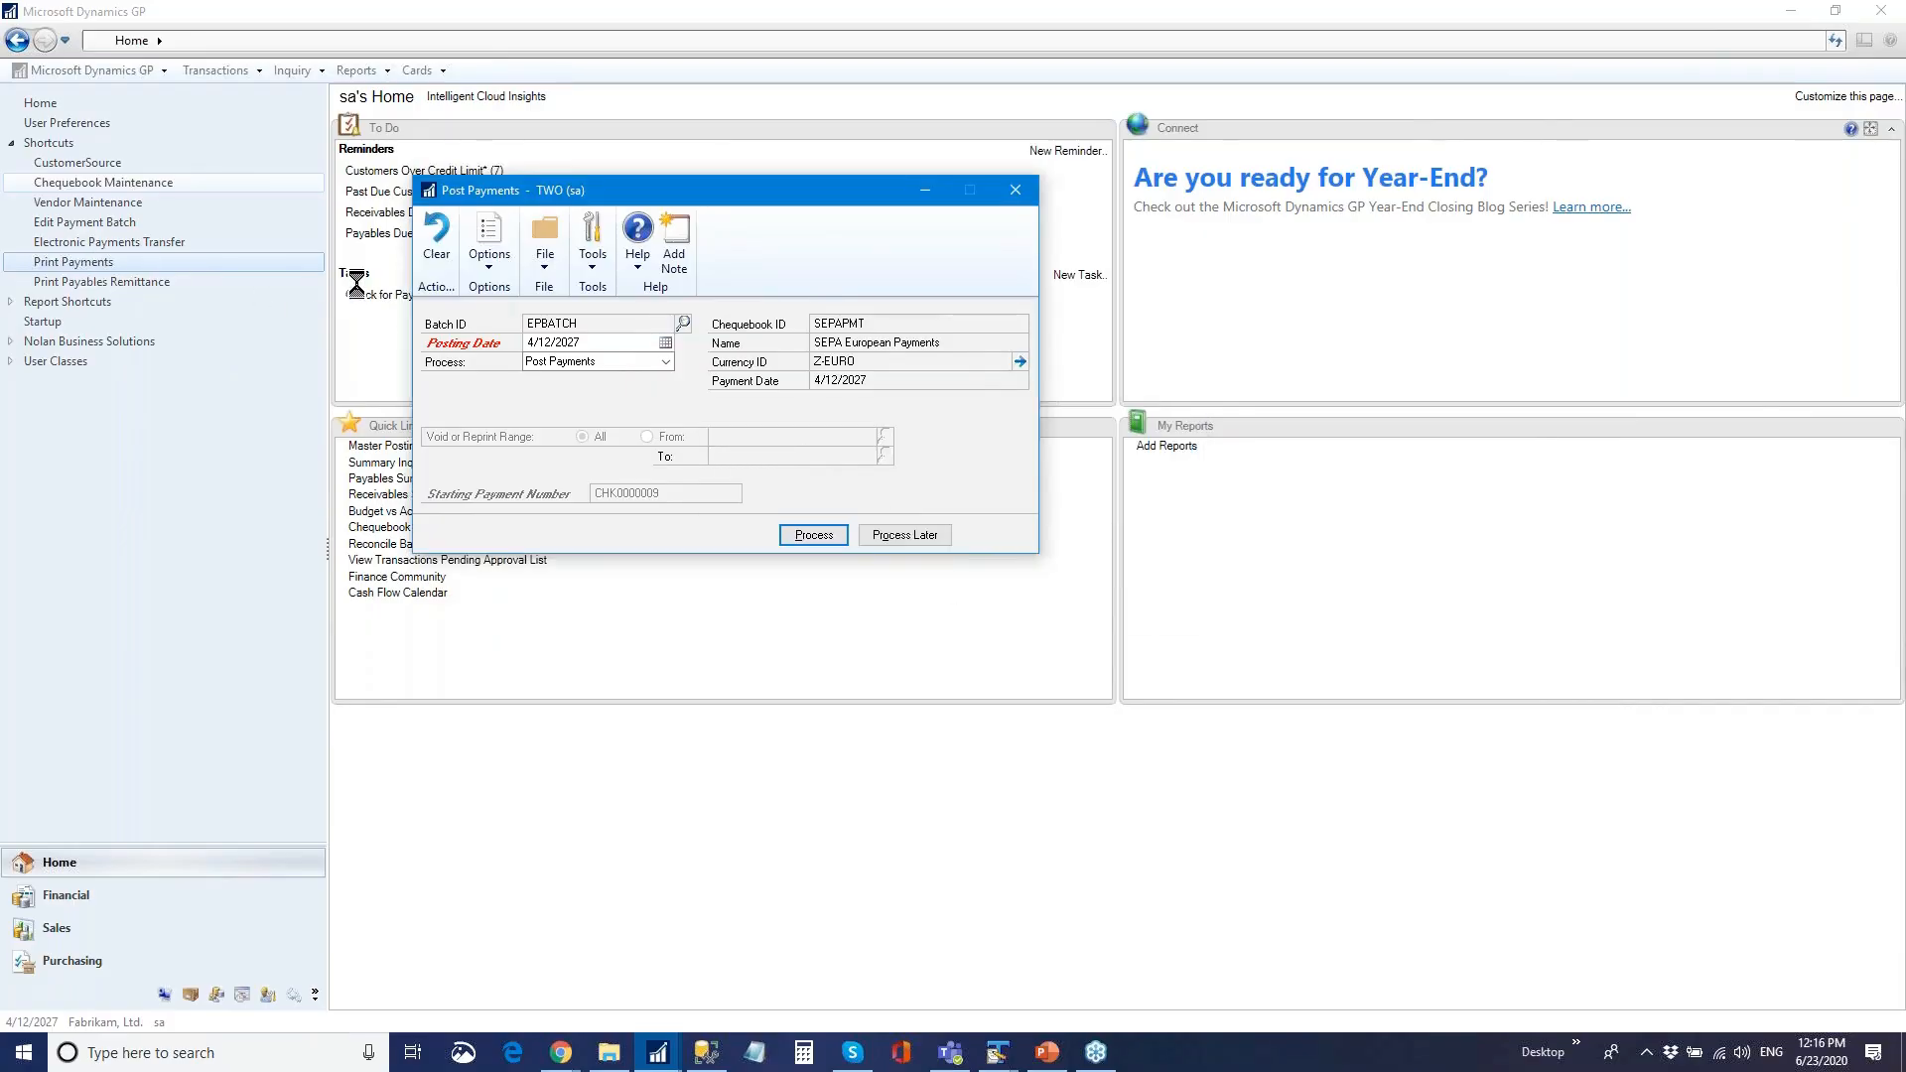
pyautogui.press('Return')
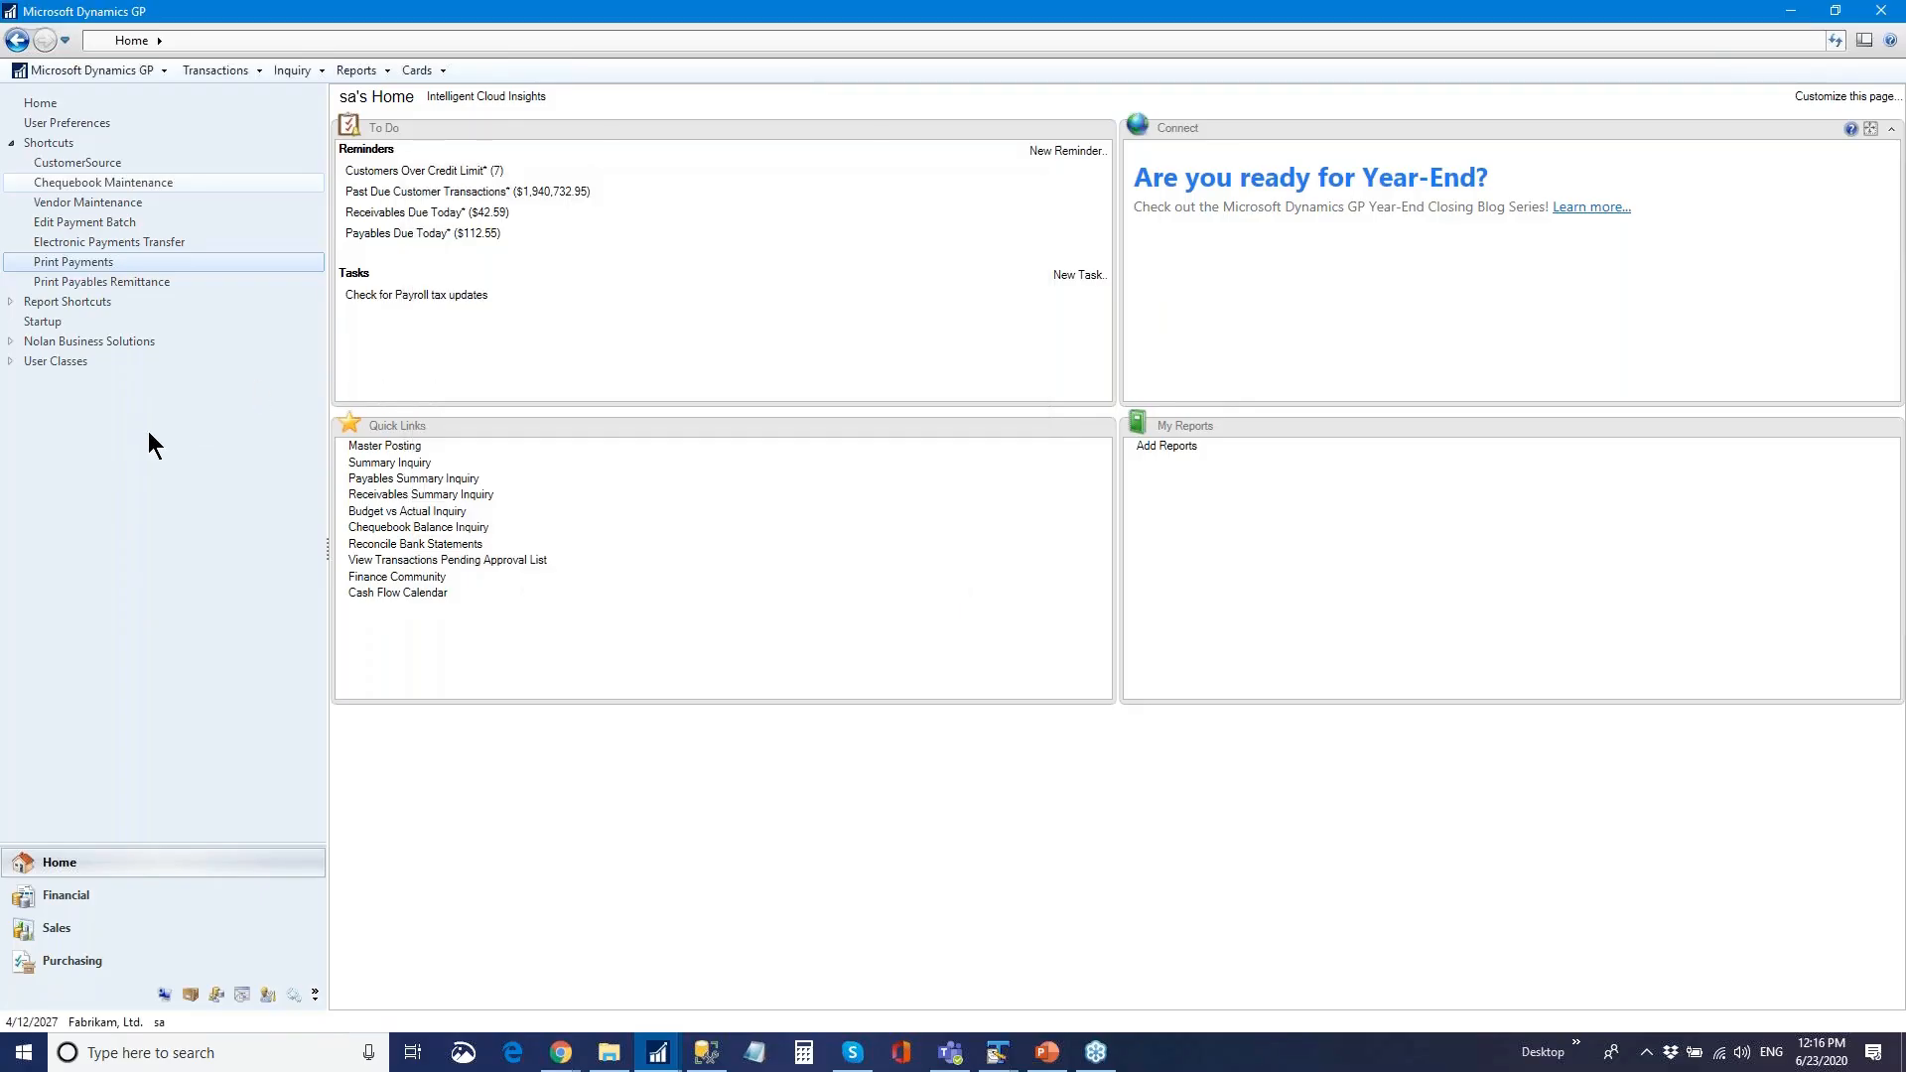
pyautogui.click(99, 282)
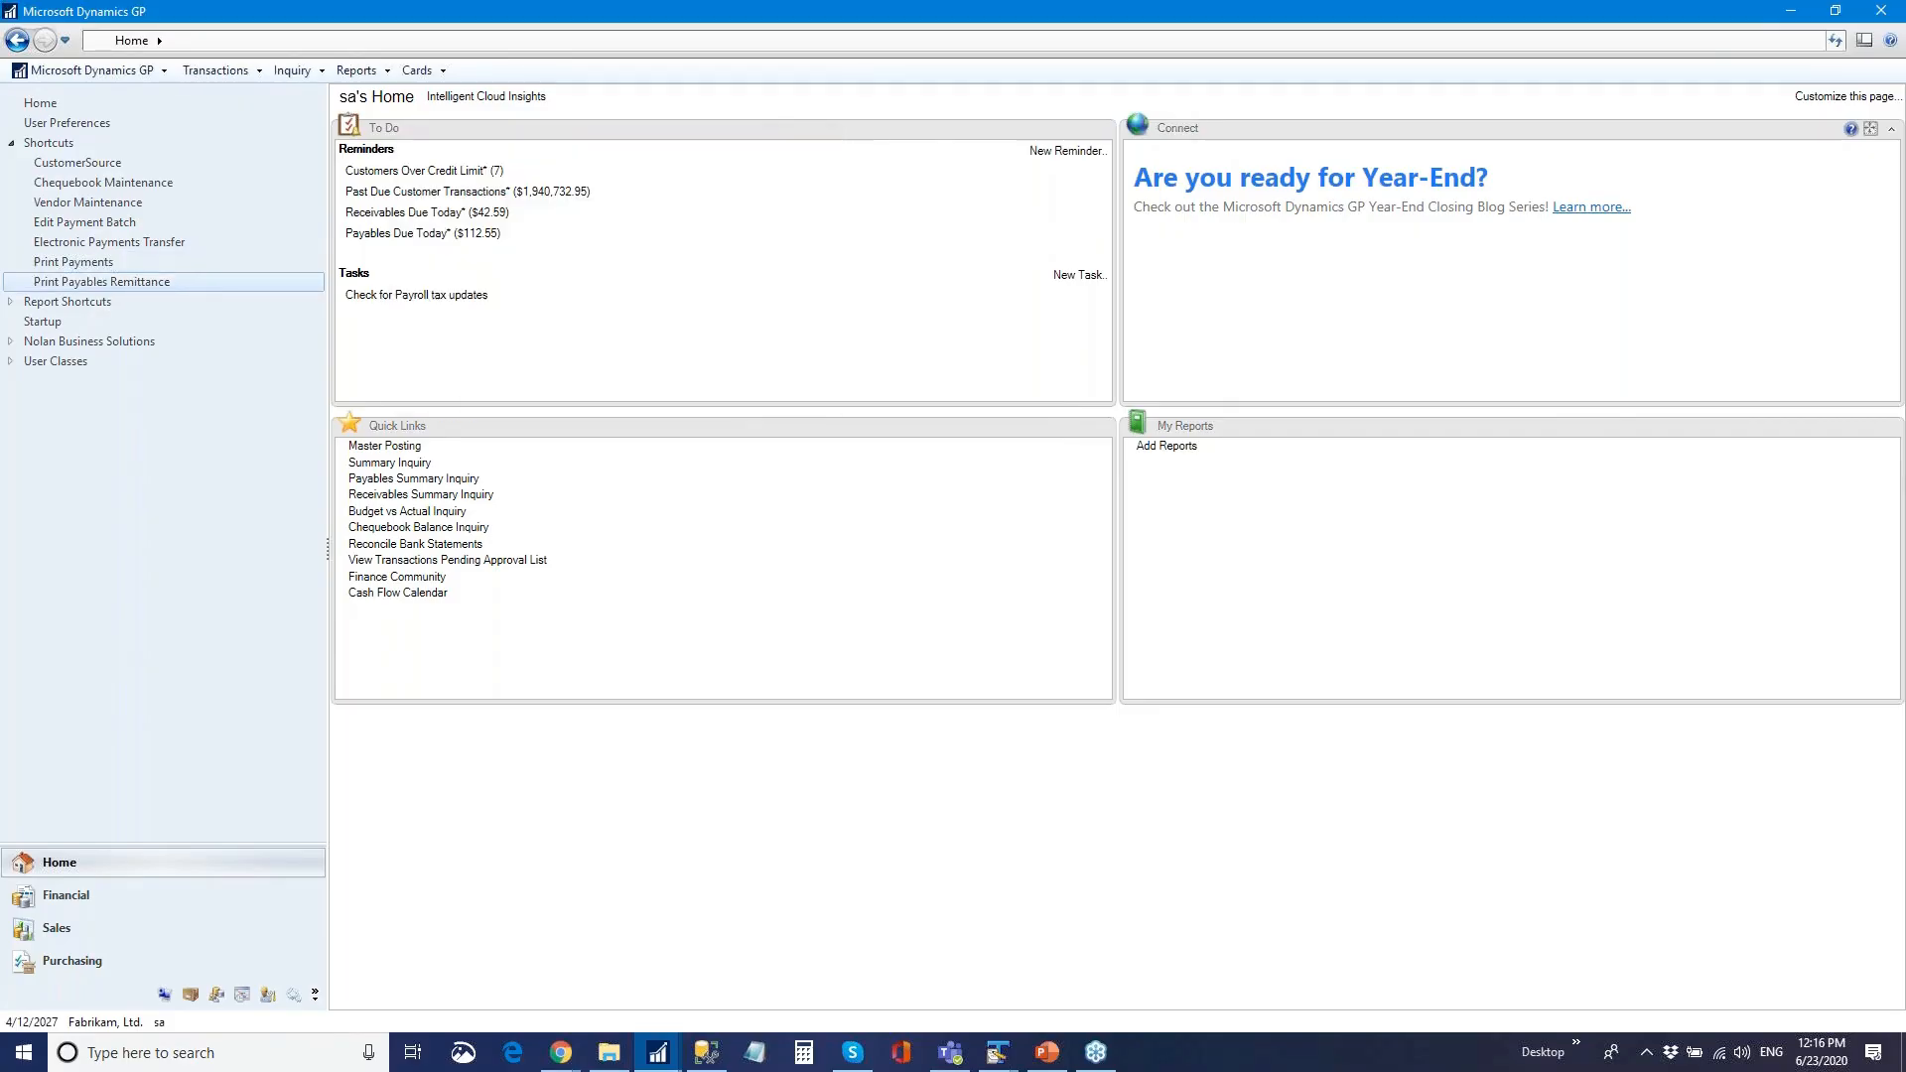